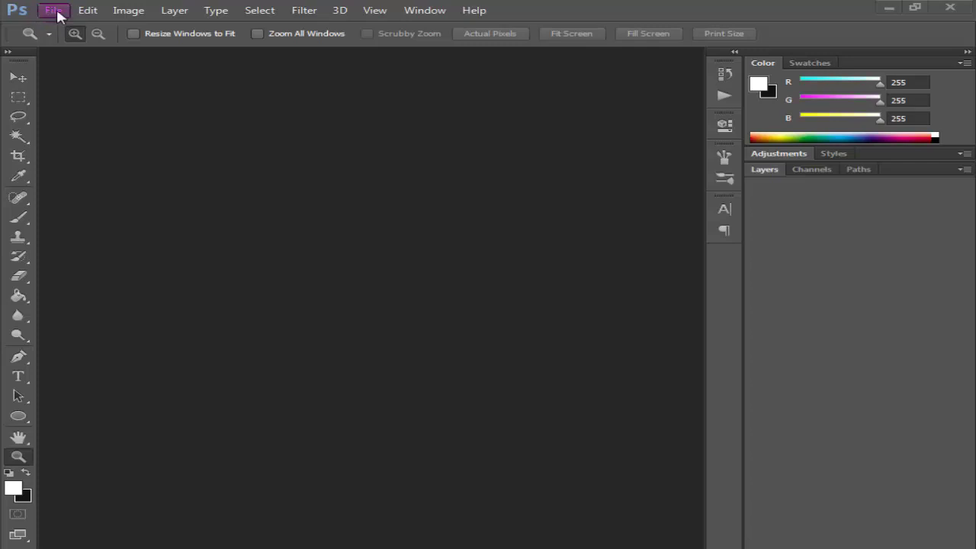
Step: Create a new 1280×720 px document with a transparent background
left_click(55, 11)
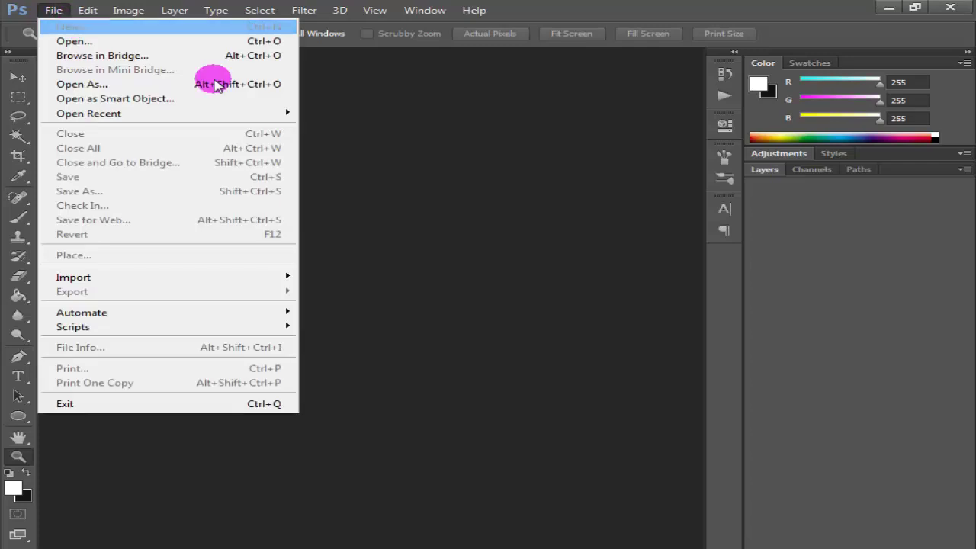
key("ctrl+n")
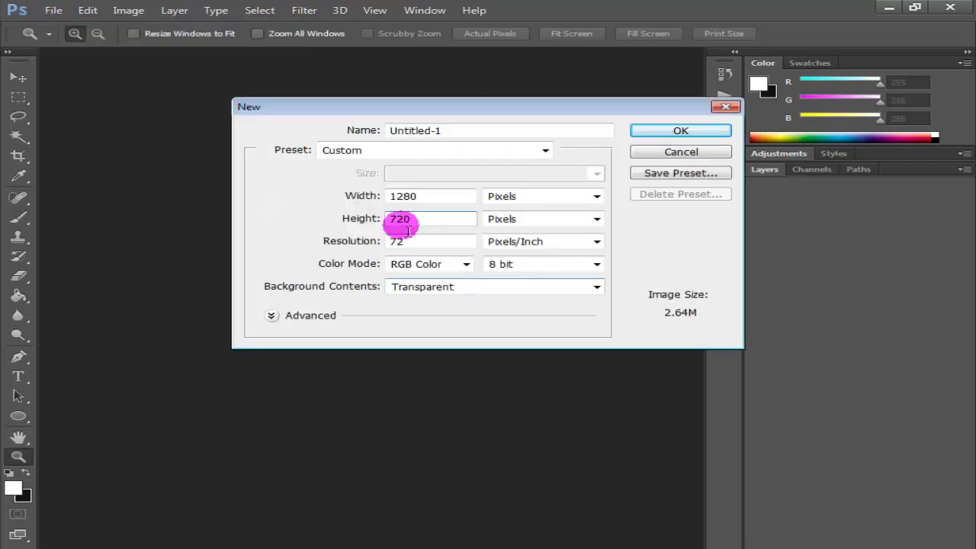
left_click(653, 130)
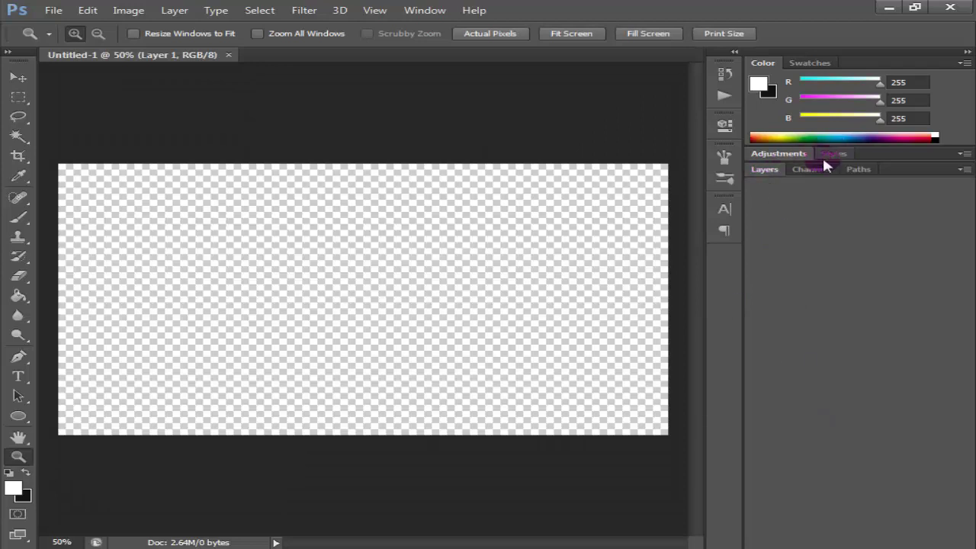
left_click(761, 169)
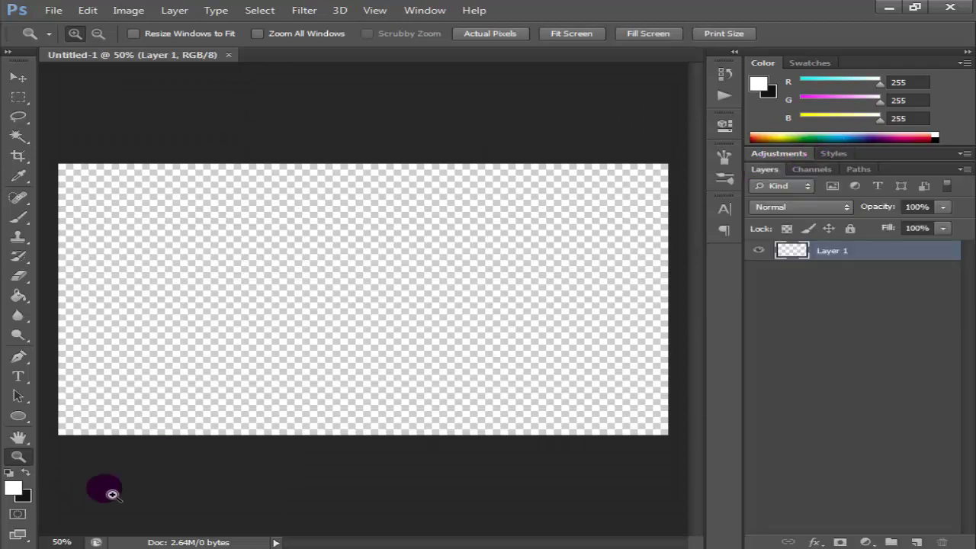
Step: Set the foreground colour to 6a000c and the background colour to 111111
left_click(13, 488)
left_click_drag(529, 313, 454, 314)
type("6a000c")
left_click_drag(575, 315, 492, 309)
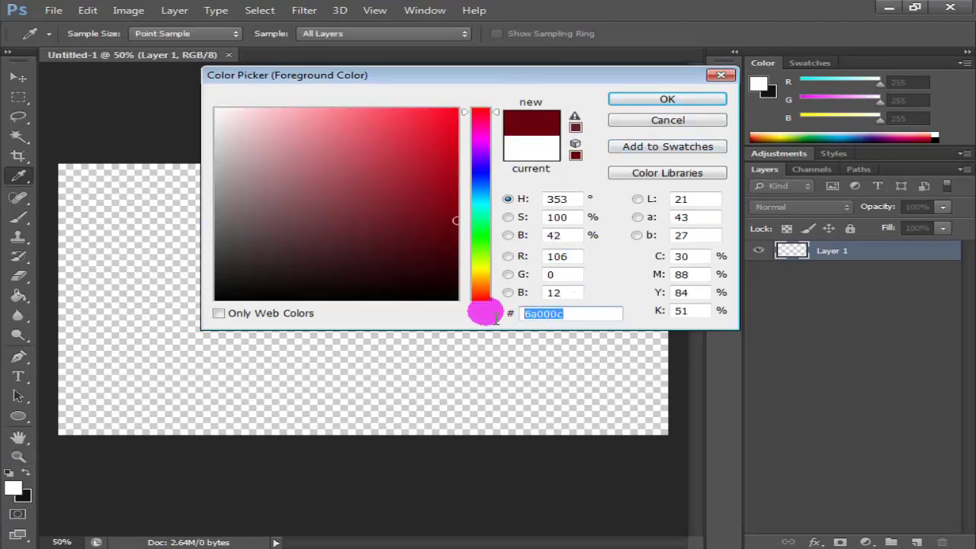
left_click(649, 100)
key("z")
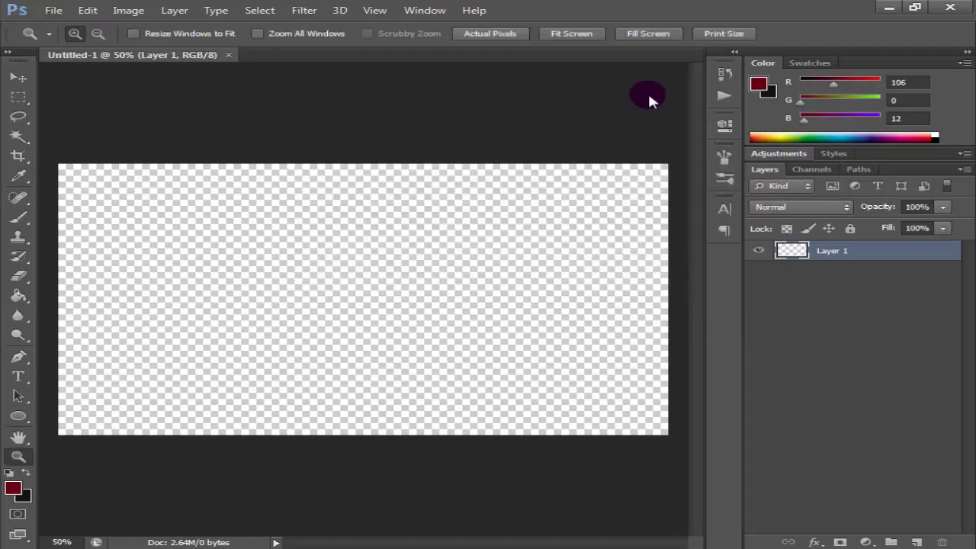
left_click(23, 499)
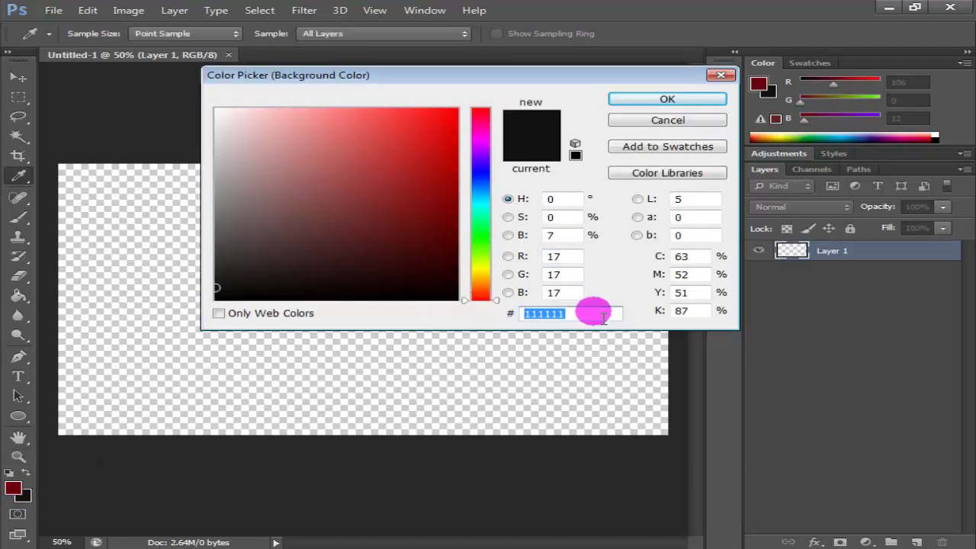
left_click(655, 99)
Step: Add a Gradient Fill layer using the Foreground to Background preset
key("z")
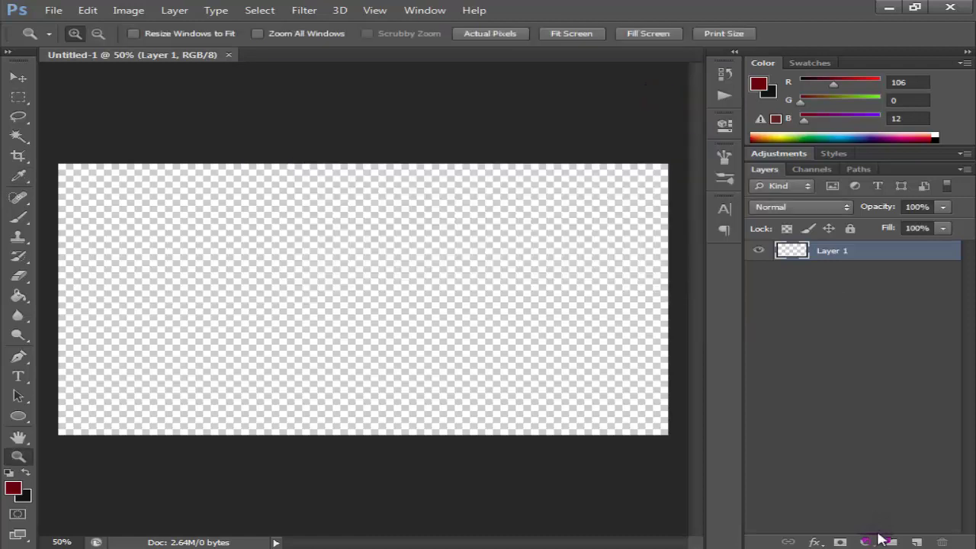
left_click(864, 542)
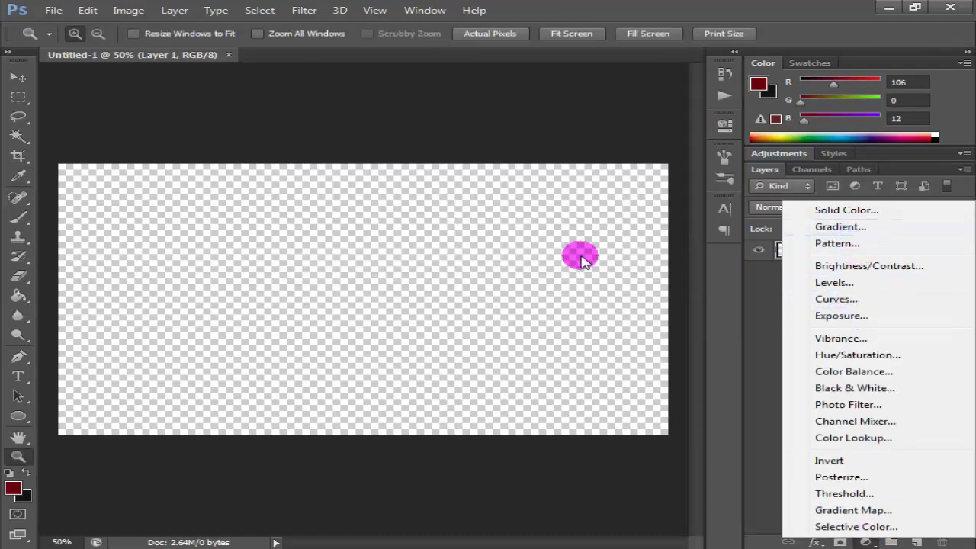
left_click(840, 226)
left_click(475, 158)
left_click(314, 114)
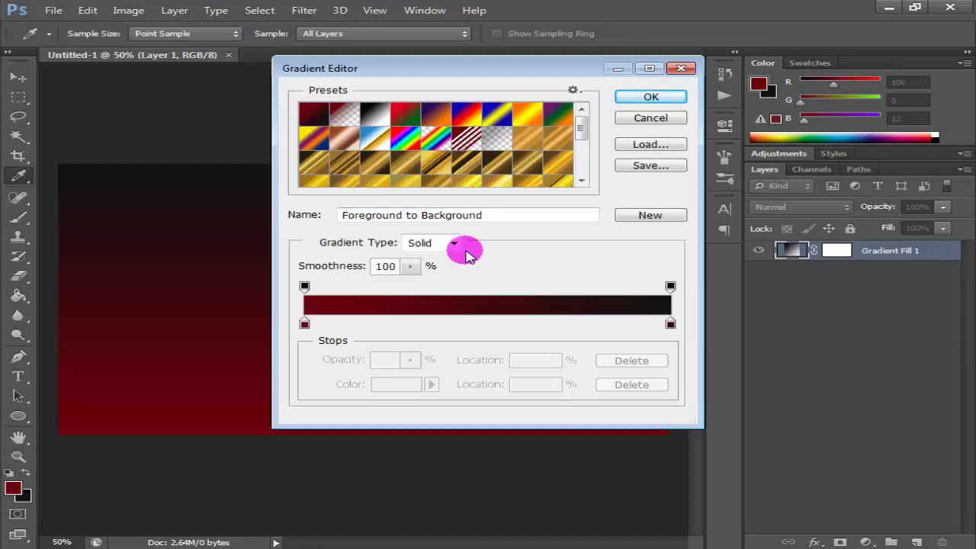
left_click(633, 98)
Step: Make the gradient Radial at angle 57.26° and 120% scale, then apply it
left_click(470, 191)
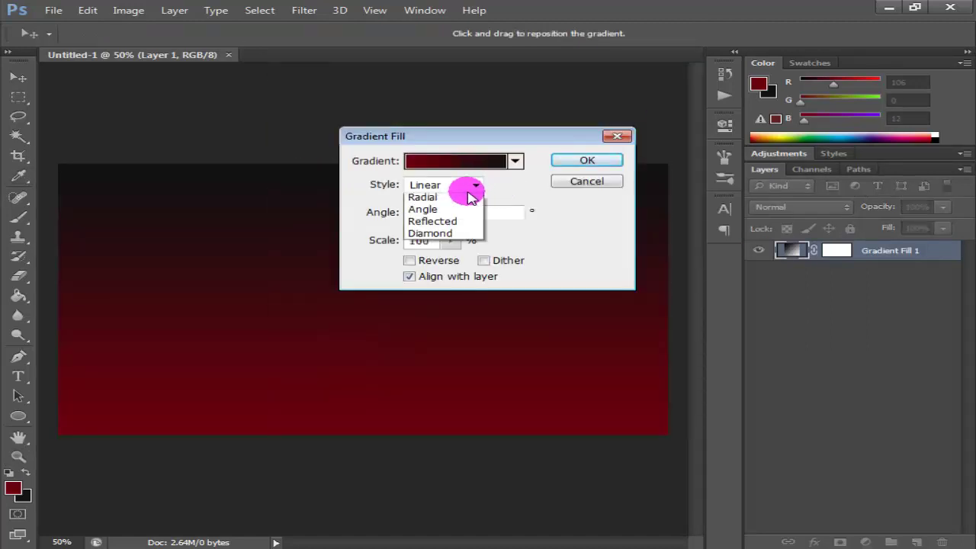
left_click(467, 209)
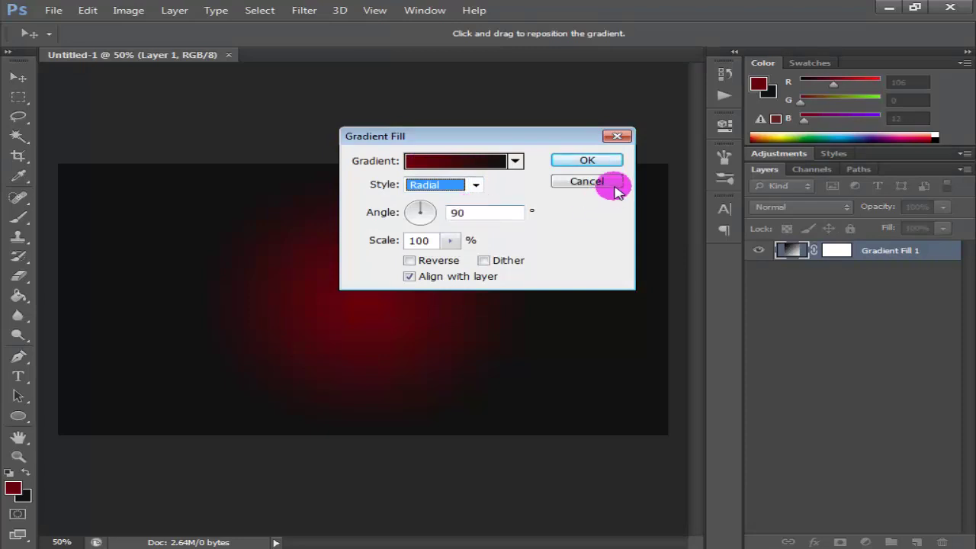
left_click_drag(424, 211, 429, 209)
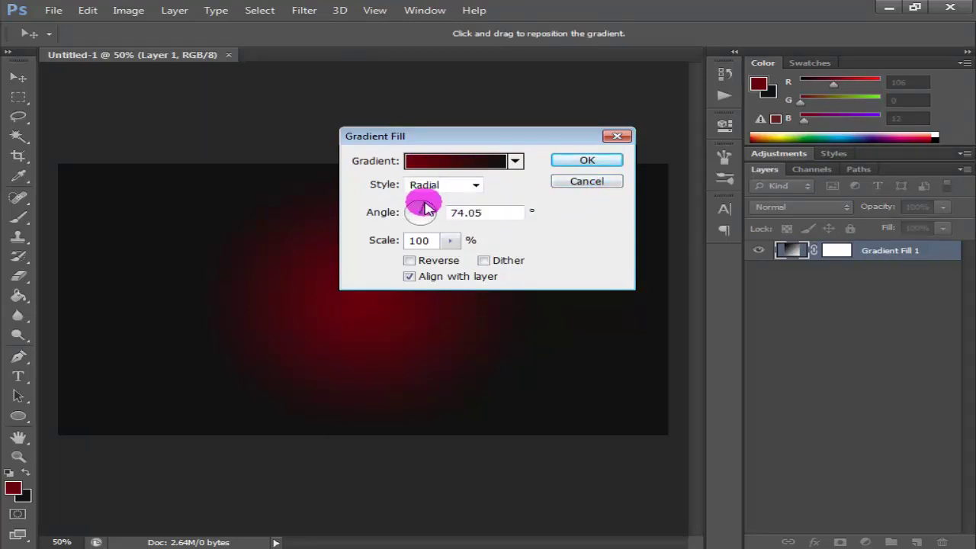
left_click(449, 241)
mouse_move(455, 263)
left_mouse_down()
mouse_move(539, 267)
mouse_move(469, 259)
left_mouse_up()
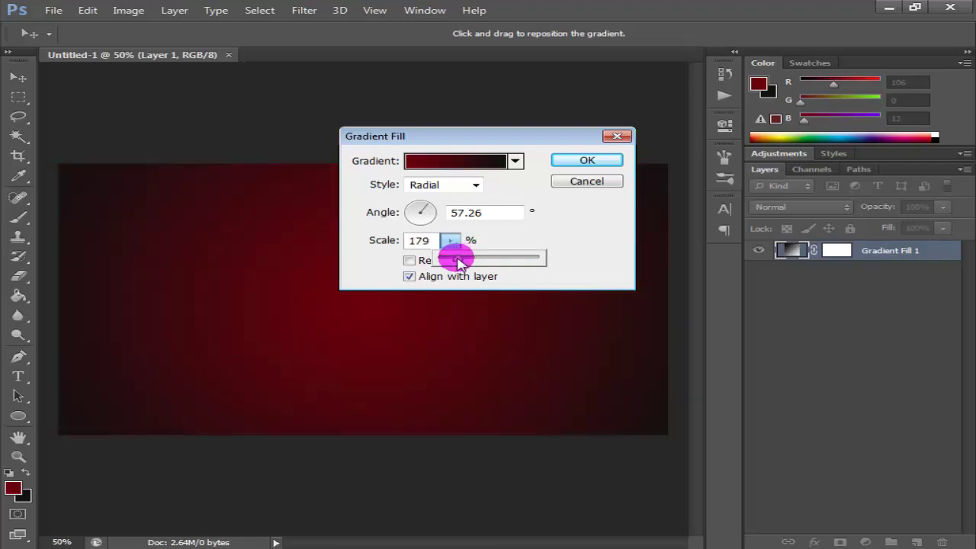
left_click_drag(459, 262, 464, 262)
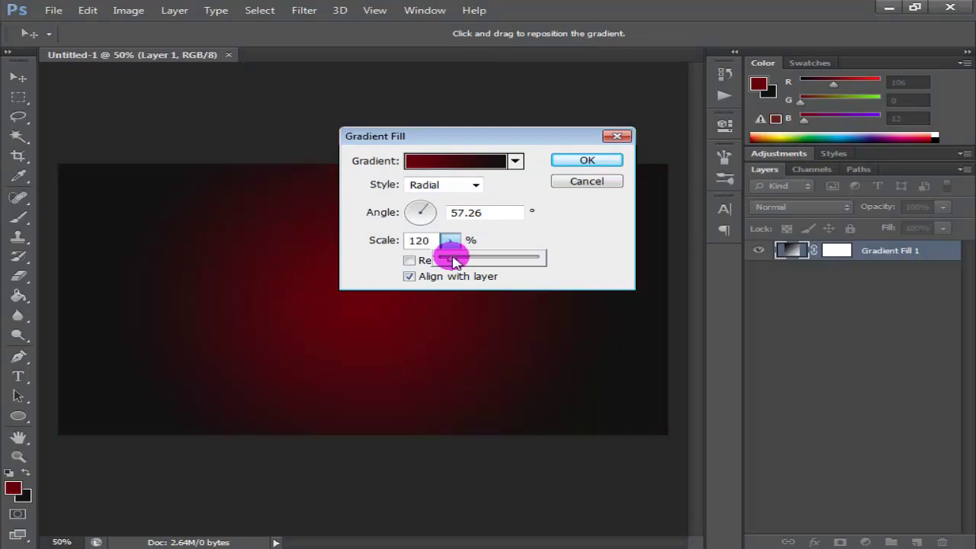
left_click(574, 157)
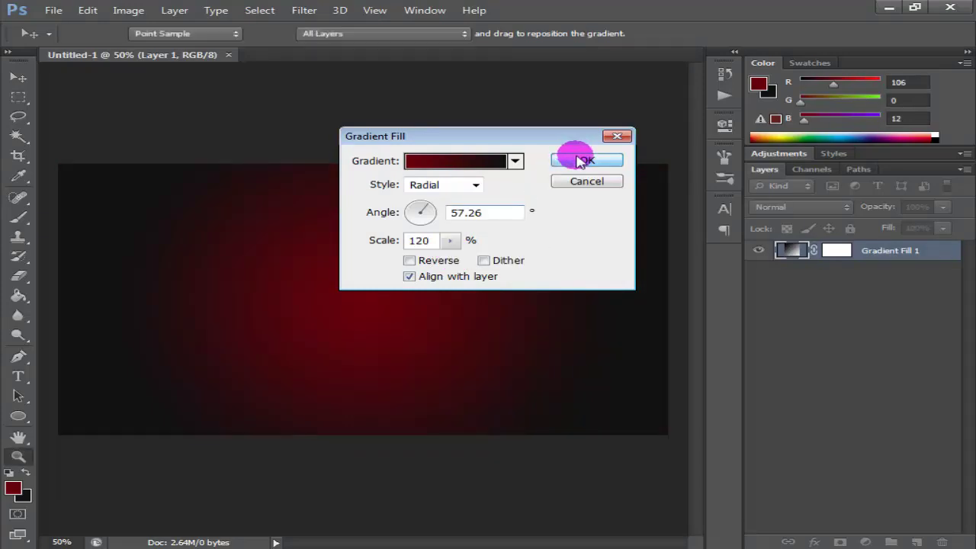
left_click(579, 160)
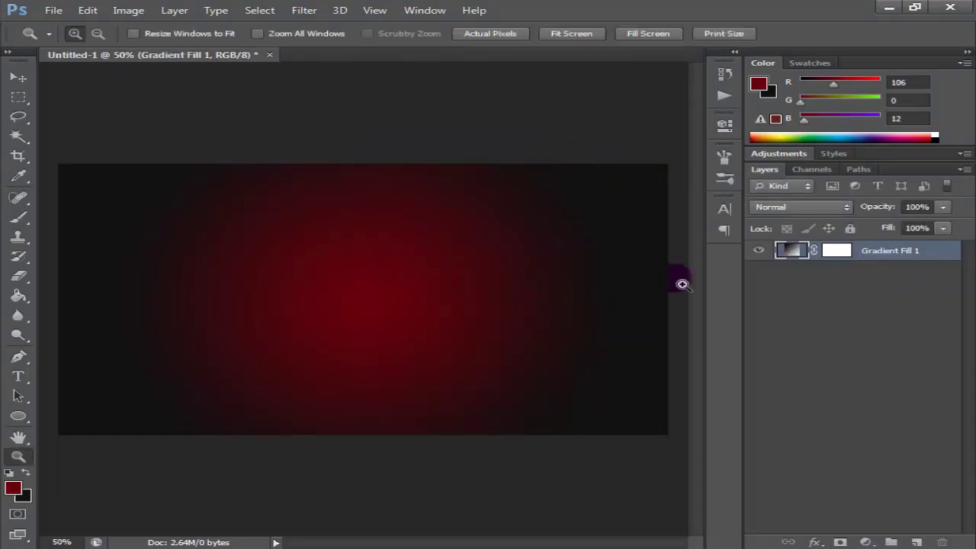
Step: Set the foreground colour to pale yellow f9df78
left_click(13, 489)
left_click(560, 319)
type("f9df78")
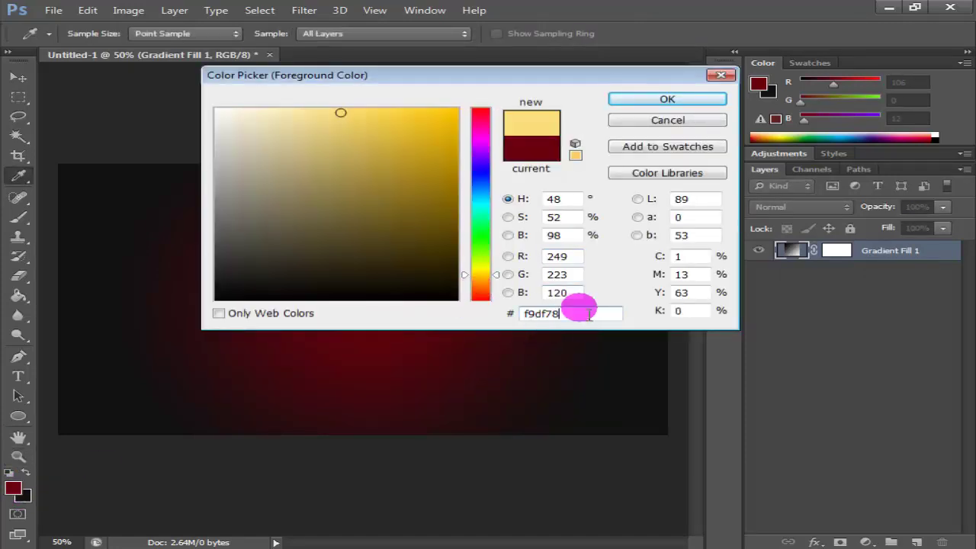
left_click(579, 320)
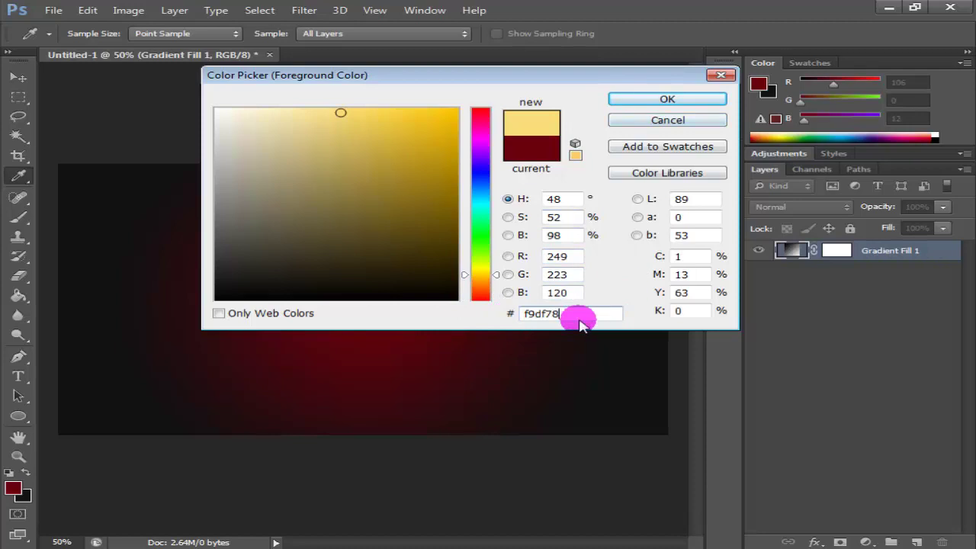
double_click(556, 315)
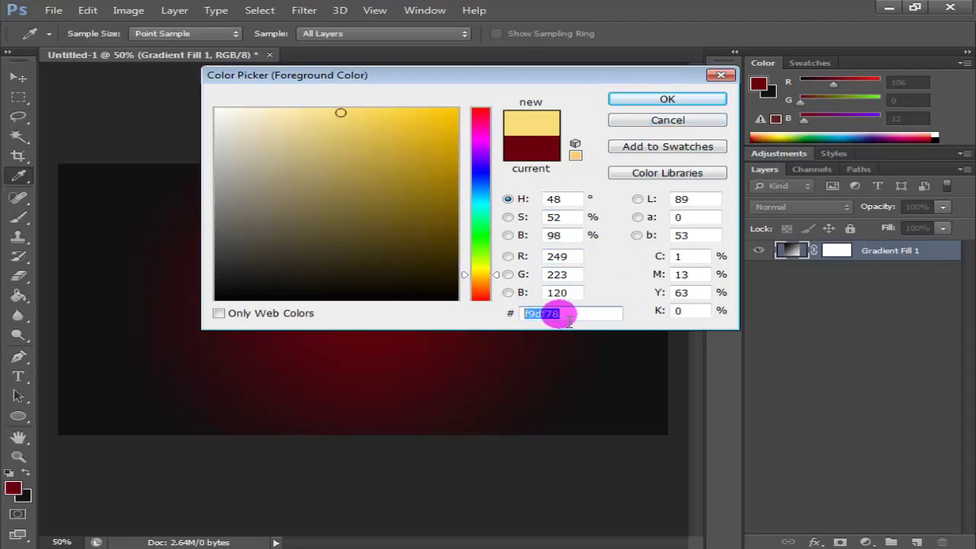
left_click(648, 98)
key("z")
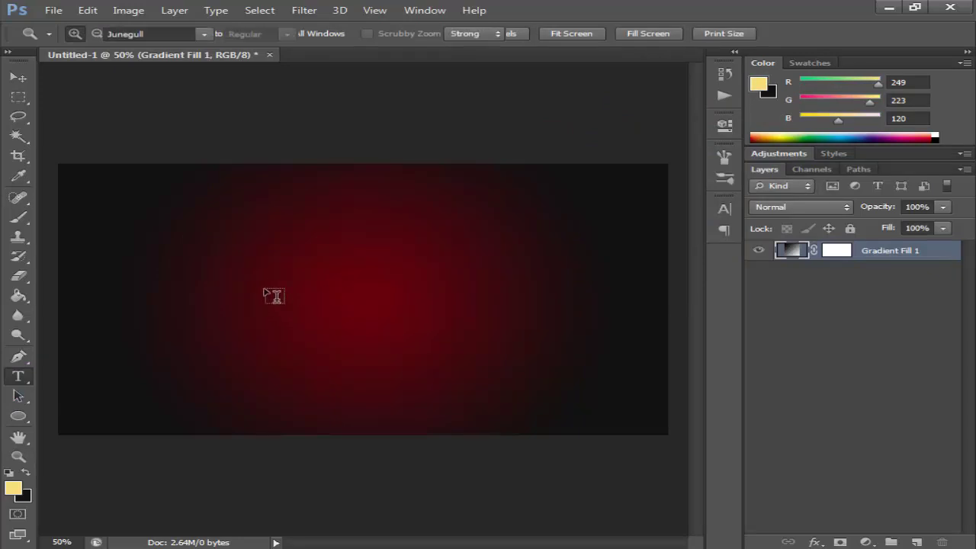
Step: Type a letter S in Junegull at 428 pt and move it near the centre
left_click_drag(256, 271, 206, 322)
left_click(249, 55)
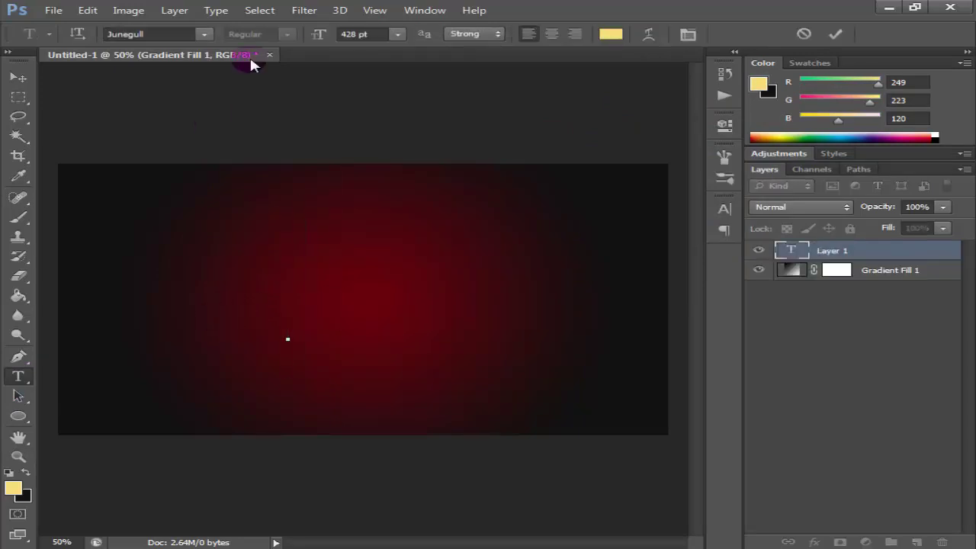
left_click(395, 37)
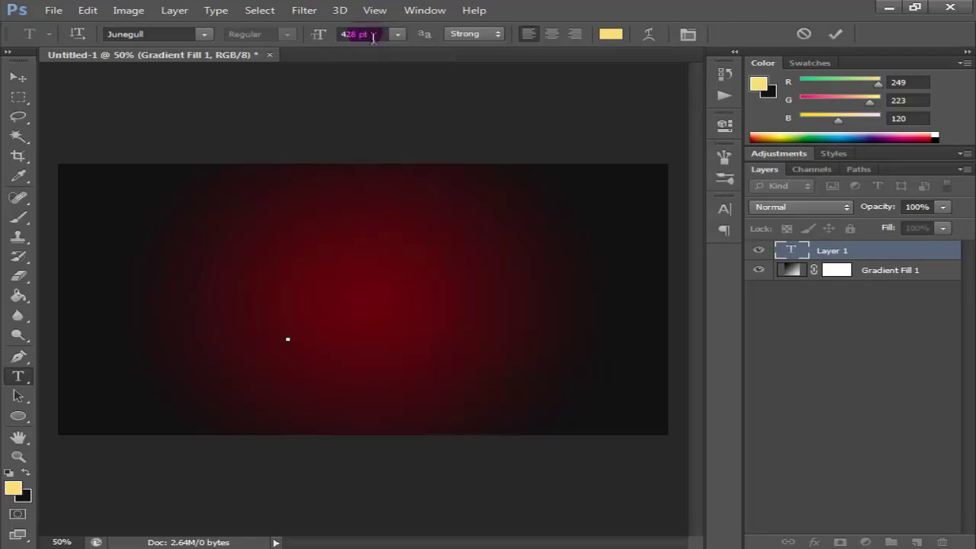
left_click(203, 34)
left_click_drag(429, 318, 440, 316)
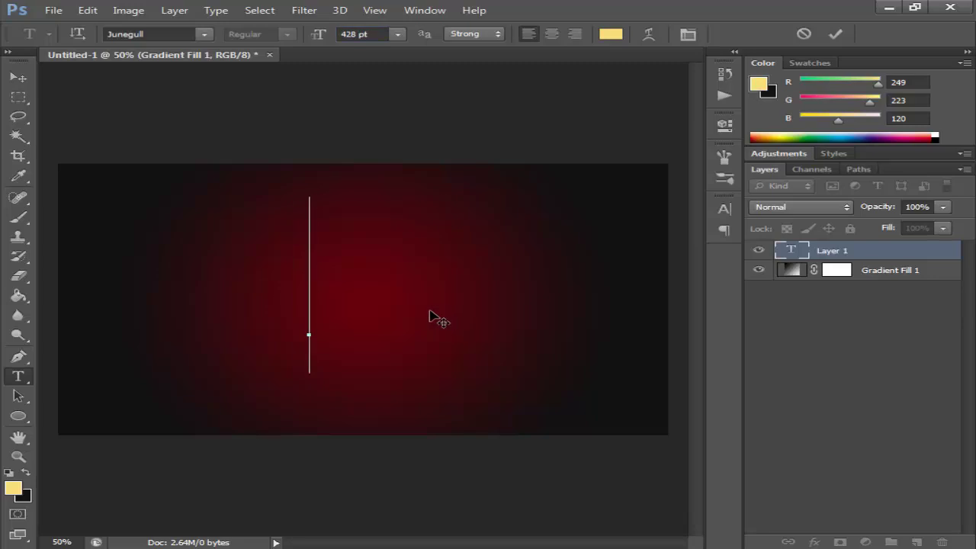
type("S")
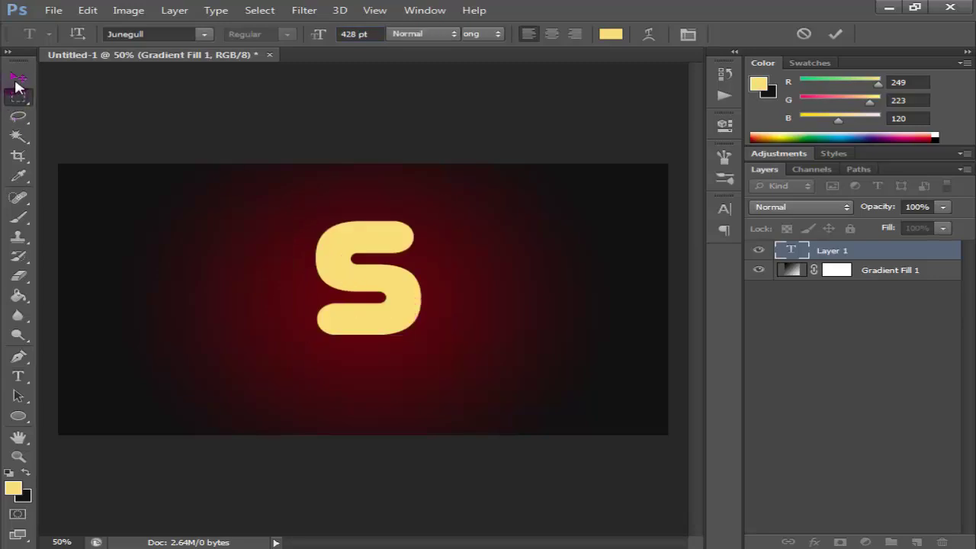
left_click(17, 78)
left_click_drag(289, 211, 281, 260)
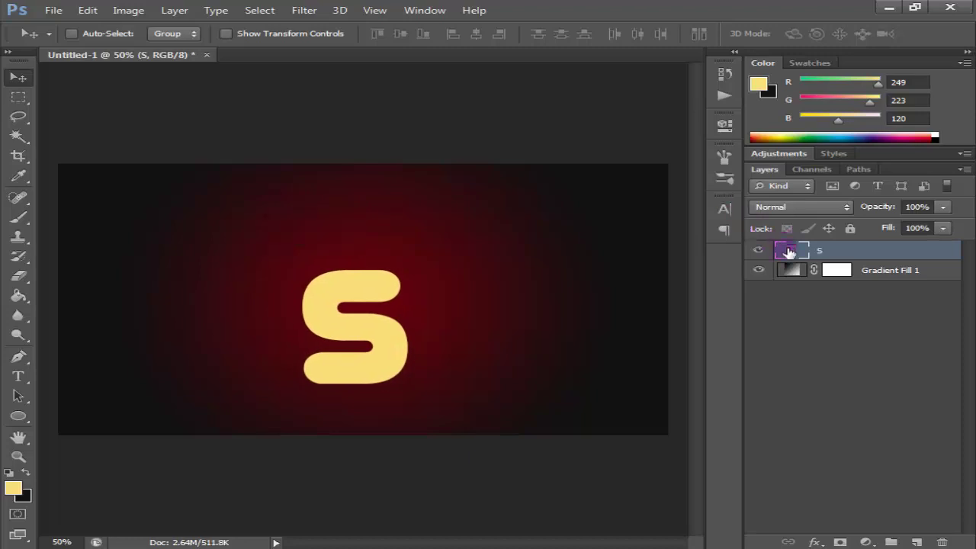
Step: Enlarge the S to 550 pt and reposition it slightly higher on the canvas
double_click(793, 255)
left_click(367, 37)
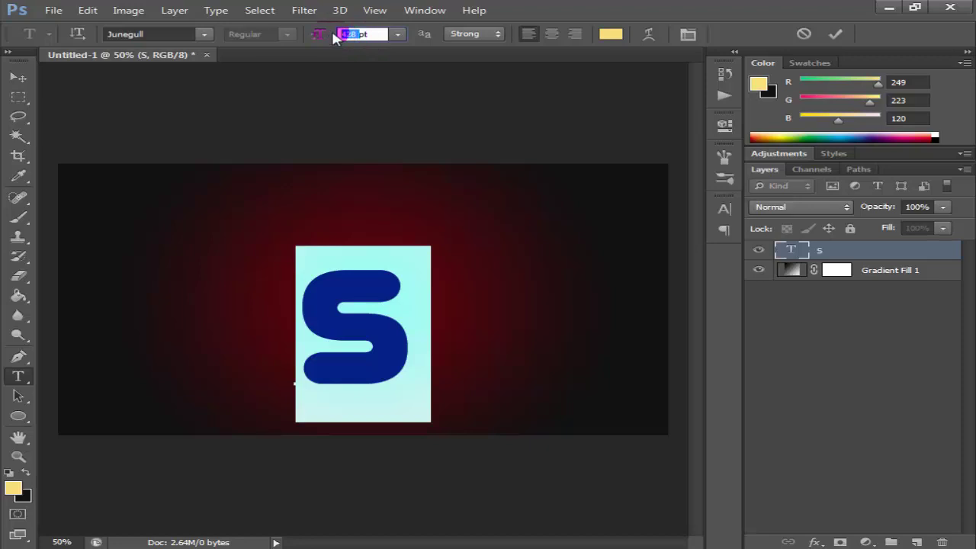
type("550")
key("Return")
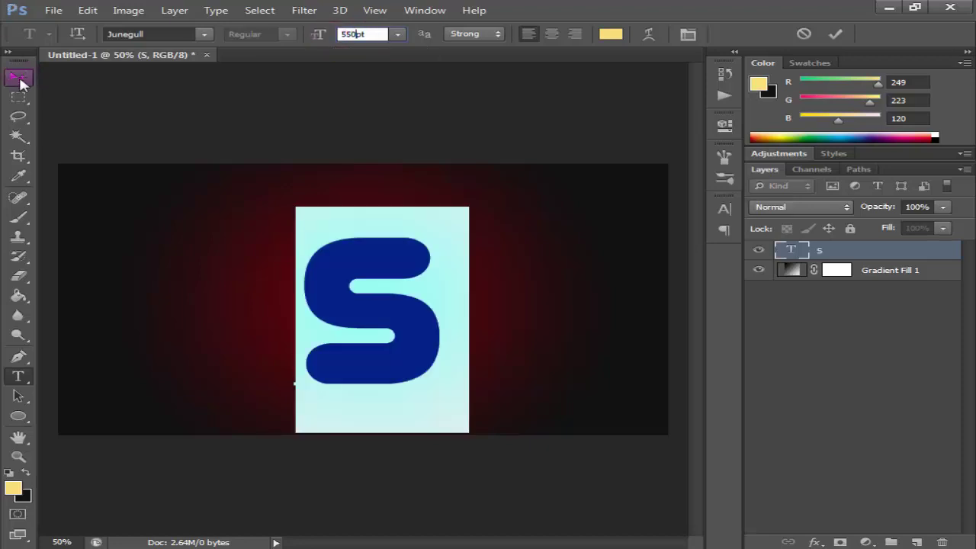
left_click(19, 77)
left_click_drag(327, 218, 311, 257)
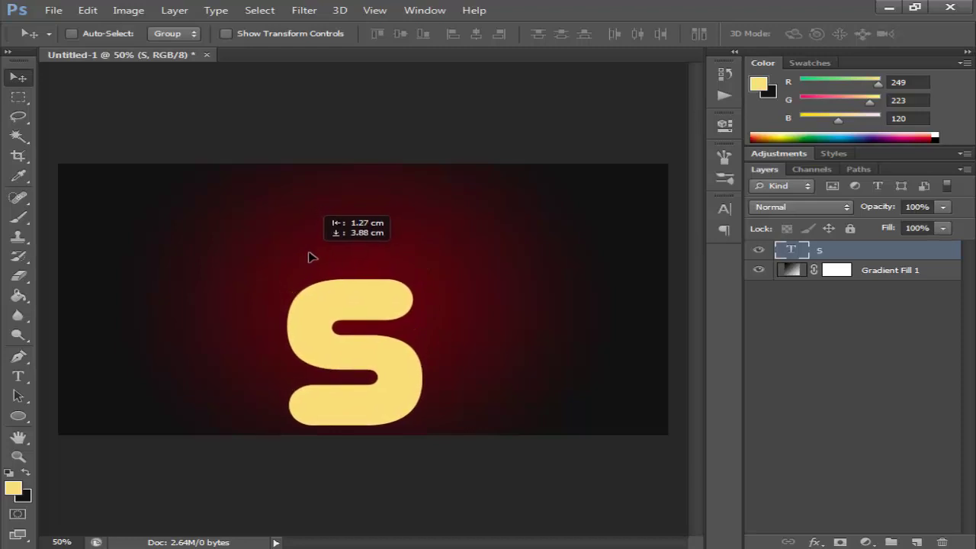
left_click_drag(311, 257, 312, 221)
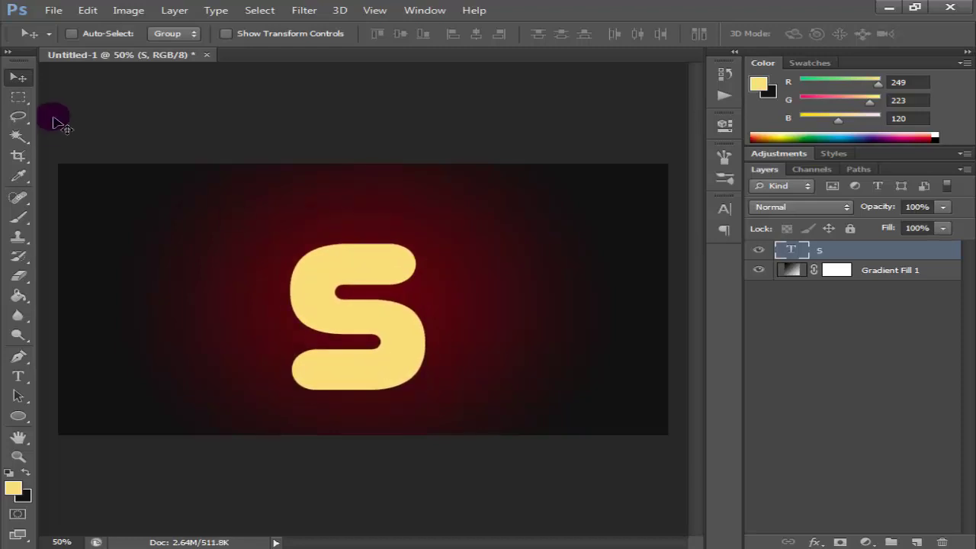
Step: View at Actual Pixels, duplicate the S layer twice, hide both copies, and select the original
key("m")
left_click(19, 458)
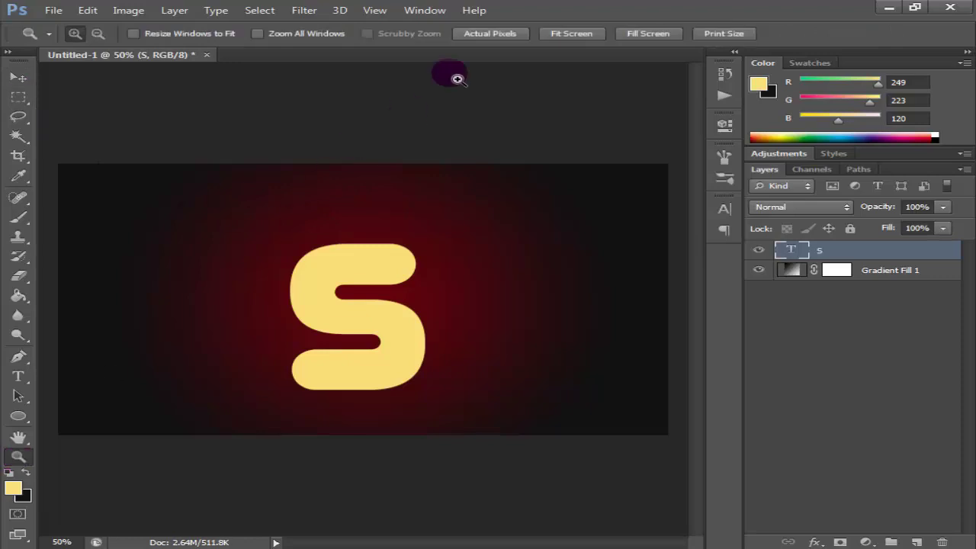
left_click(484, 33)
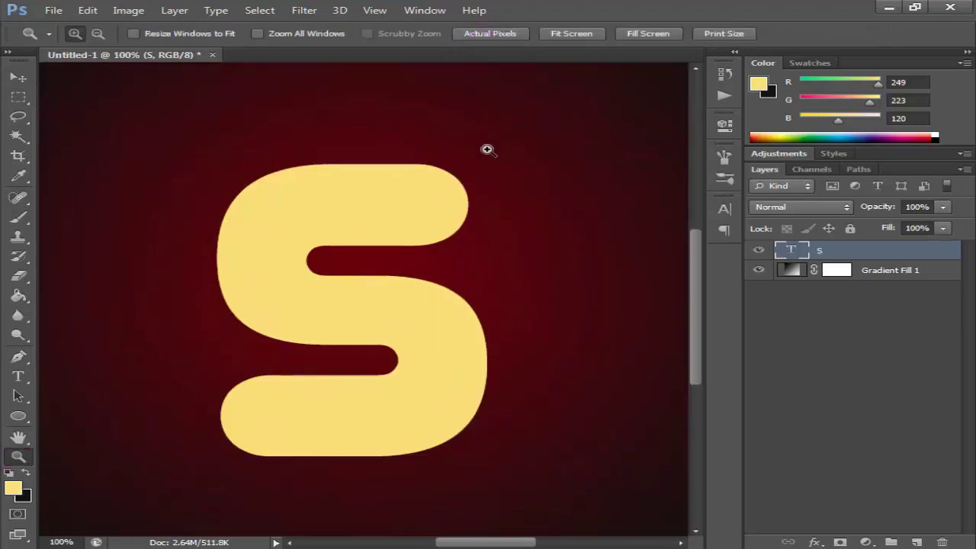
scroll(486, 150, "down", 1)
left_click_drag(873, 258, 917, 540)
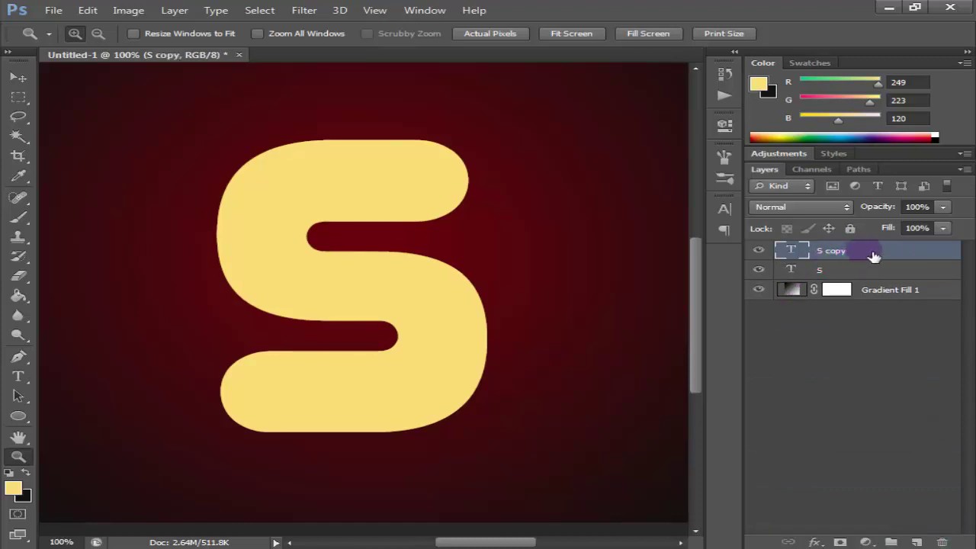
left_click_drag(873, 258, 916, 541)
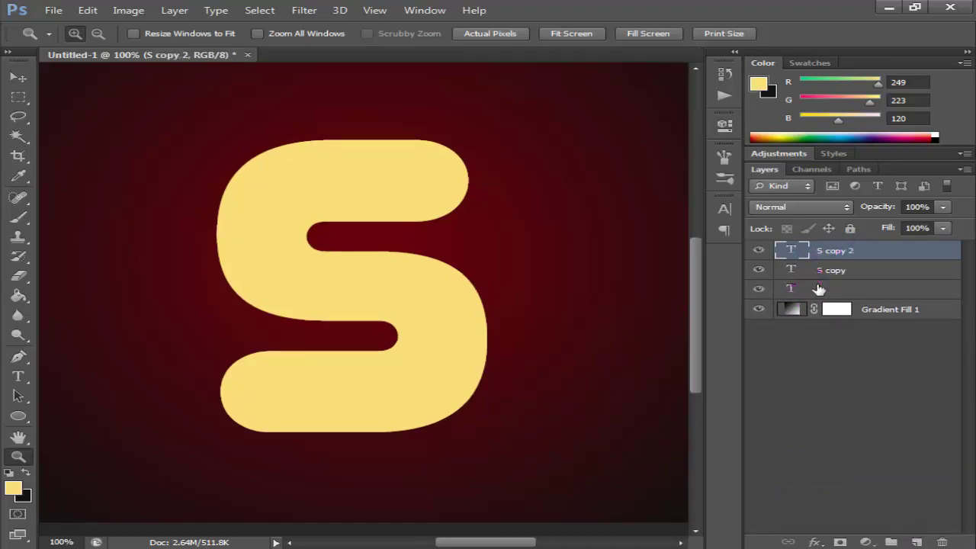
left_click_drag(766, 256, 765, 268)
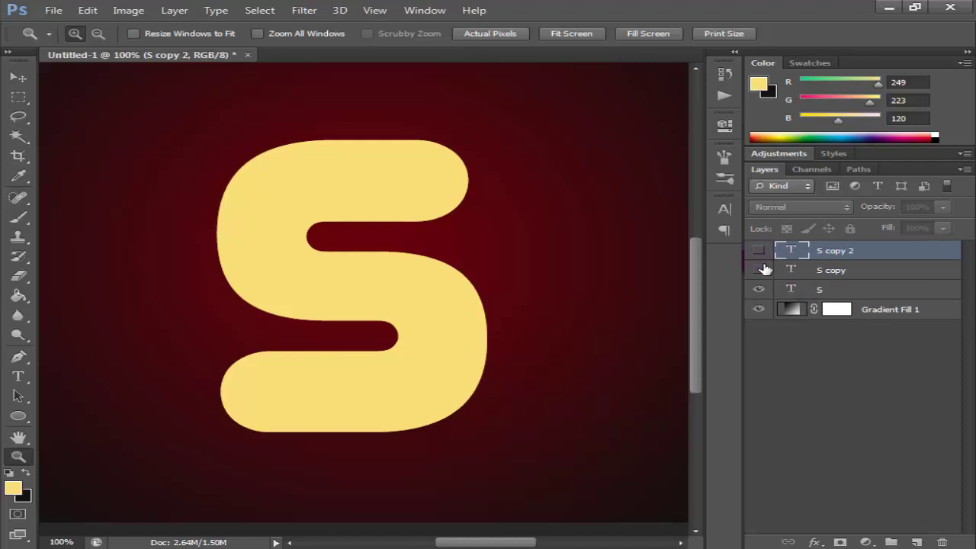
left_click(877, 292)
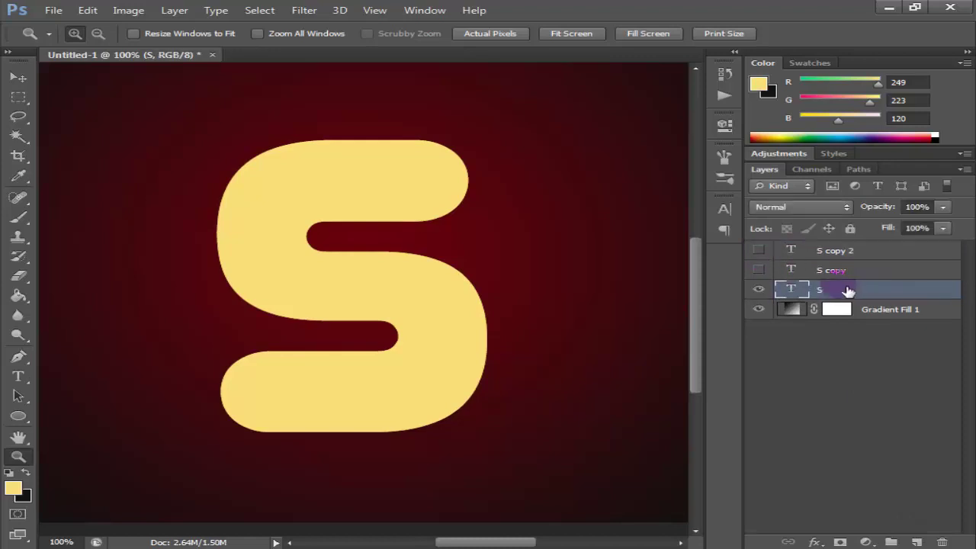
Step: Give the S a Stroke Emboss bevel: Smooth, 250% depth, 5 px size, 0 soften, angle 120, altitude 30
right_click(878, 292)
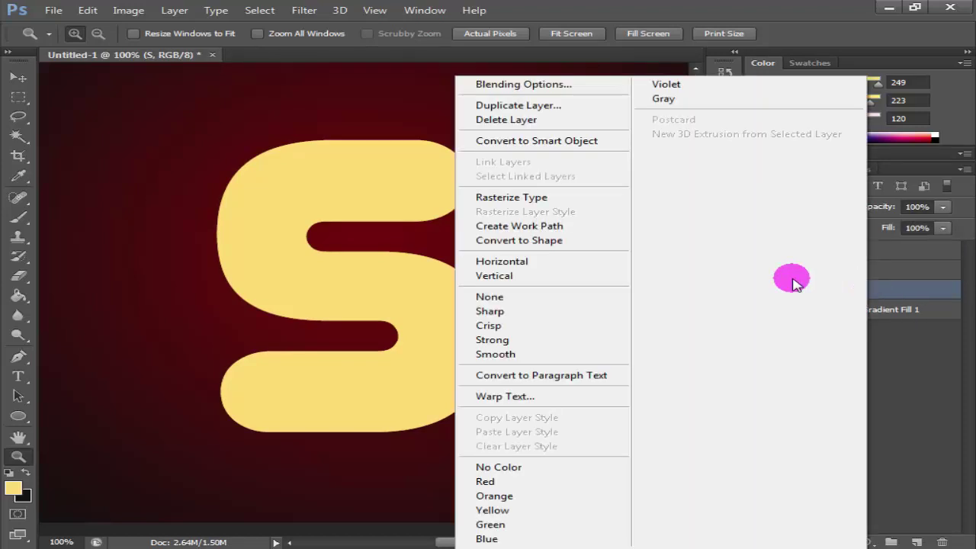
left_click(516, 85)
left_click(408, 147)
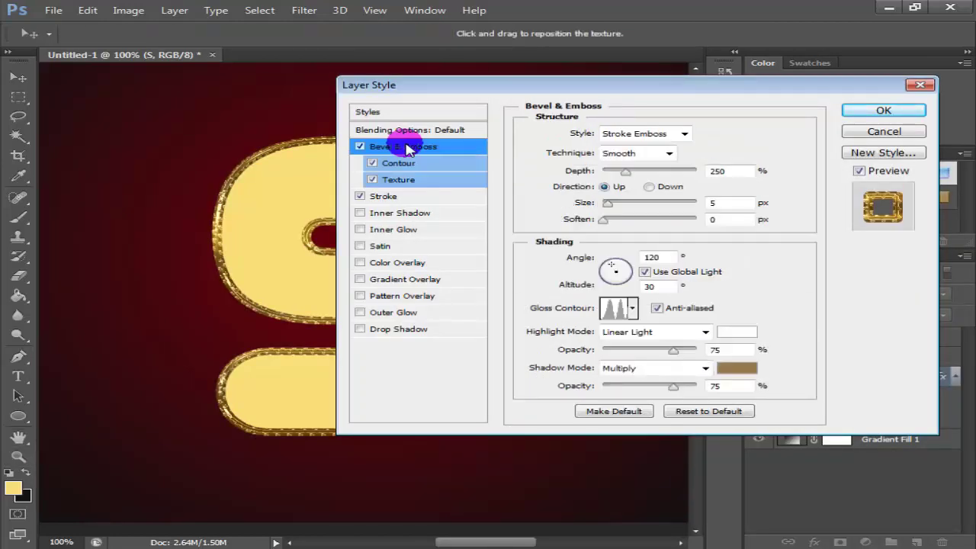
left_click(620, 135)
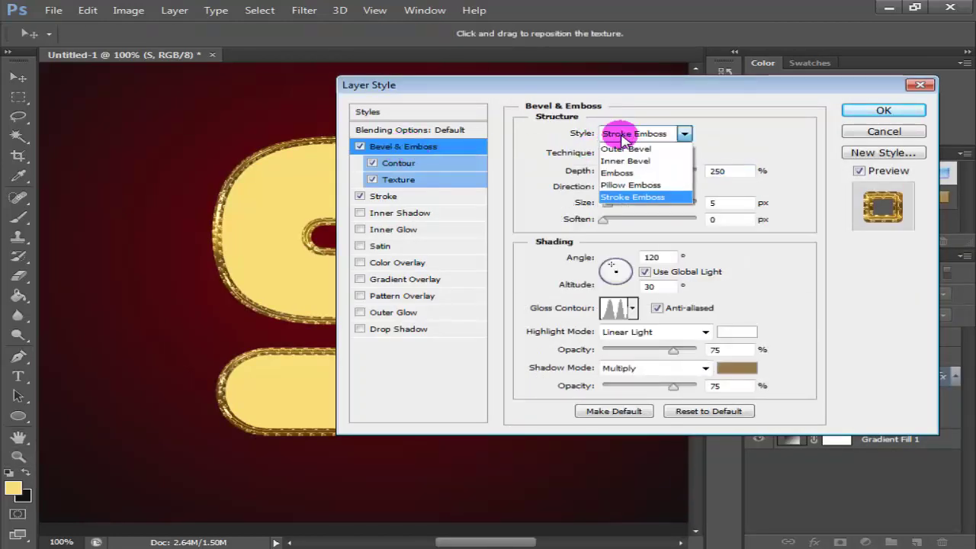
left_click(653, 156)
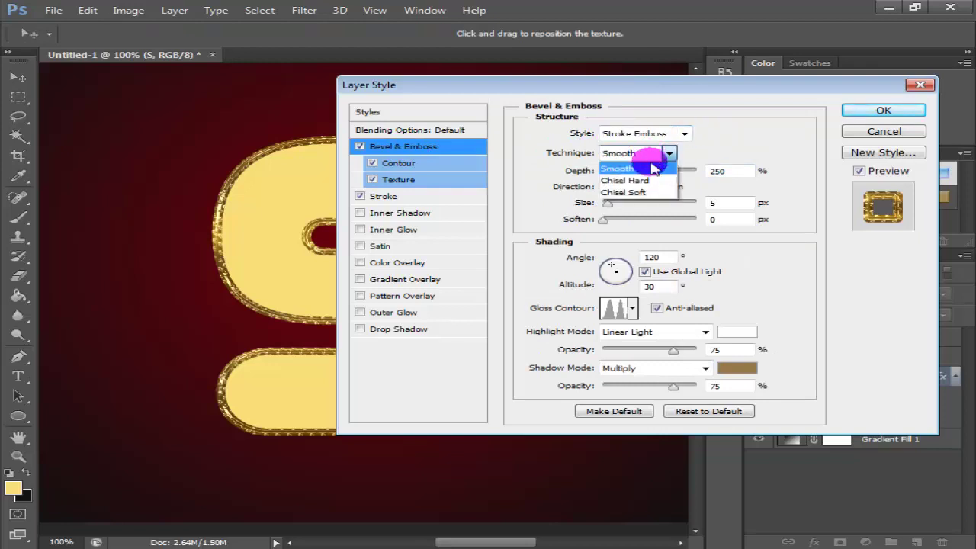
left_click(653, 167)
double_click(733, 174)
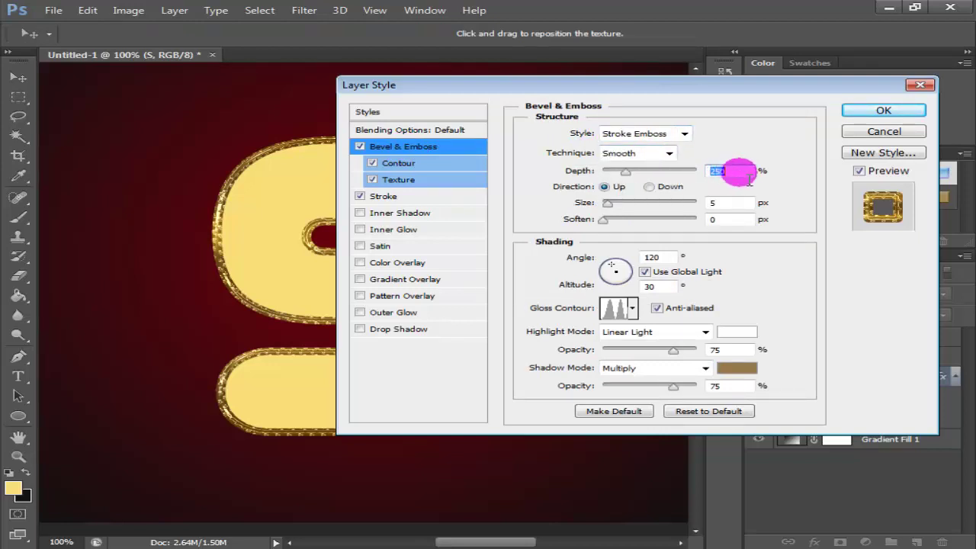
double_click(728, 203)
double_click(735, 223)
double_click(654, 257)
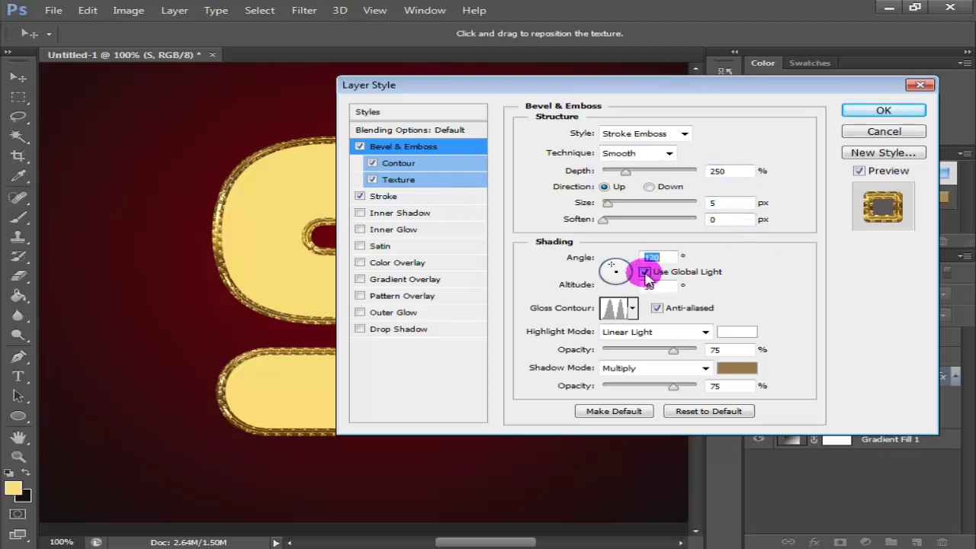
double_click(650, 285)
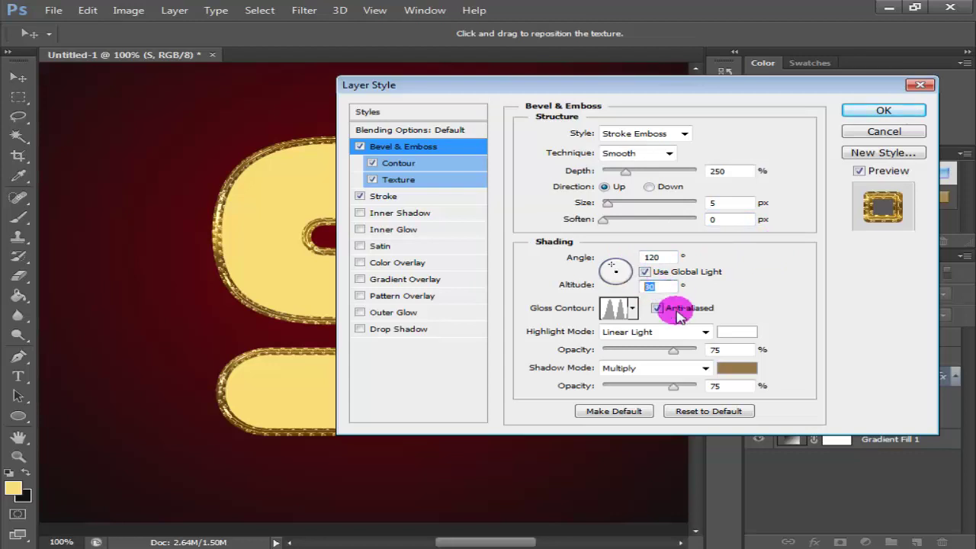
Step: Review the gloss contour and keep Linear Light white highlights
left_click(621, 309)
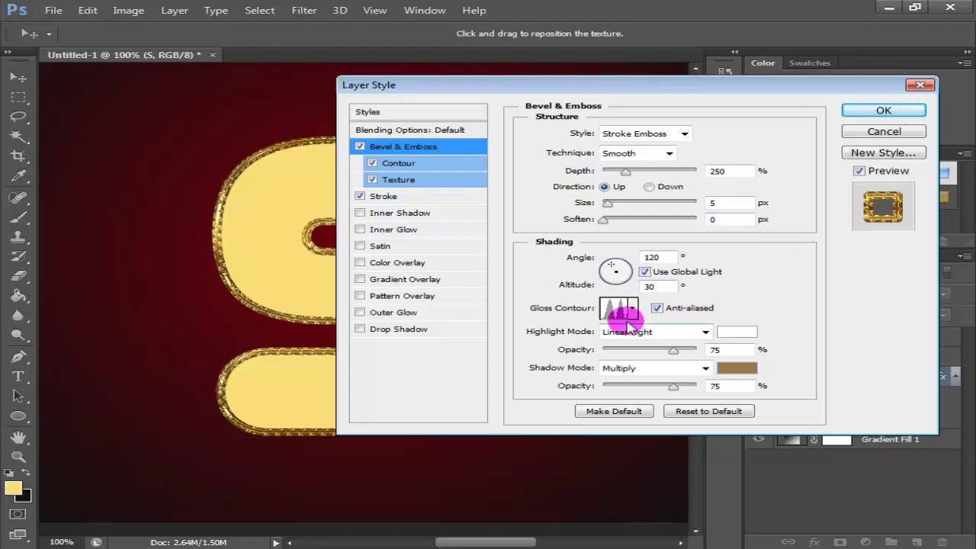
left_click(574, 418)
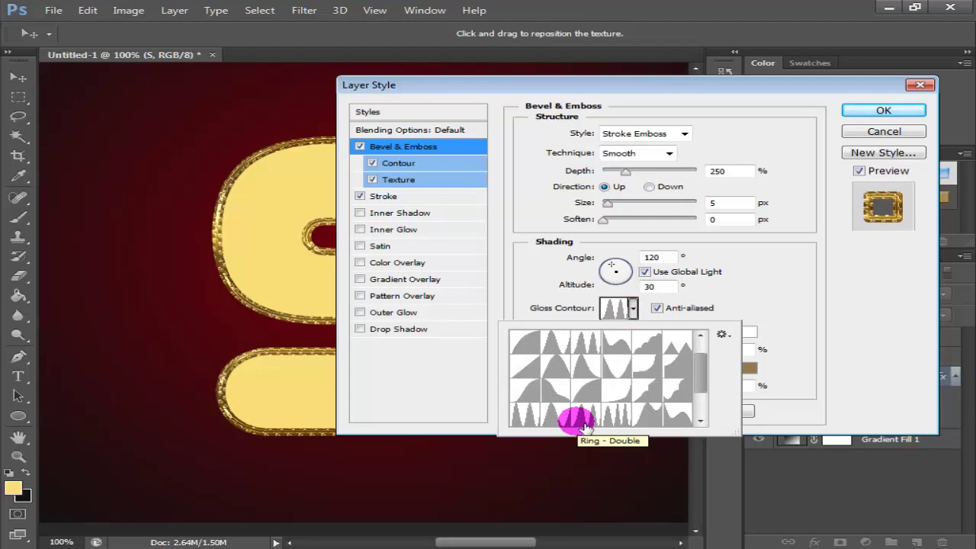
left_click(770, 290)
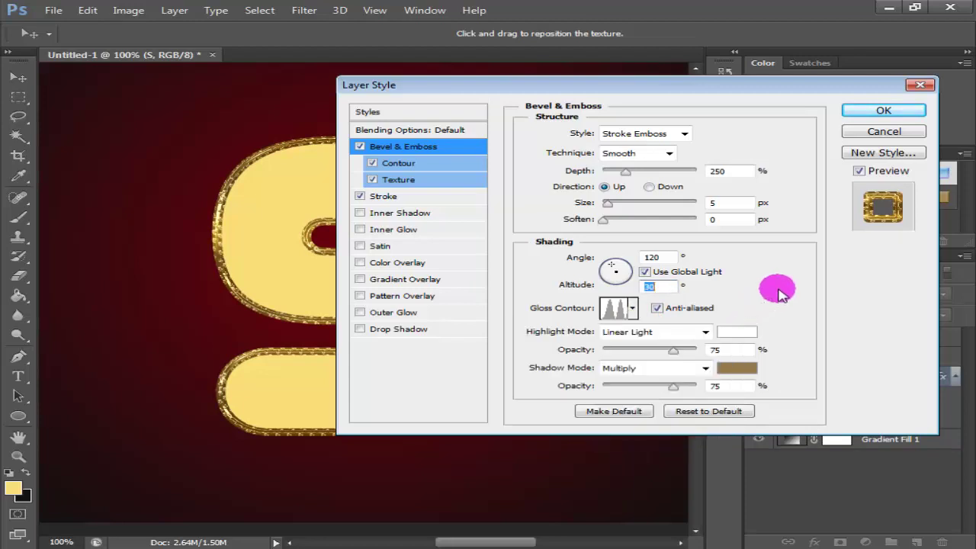
left_click(637, 335)
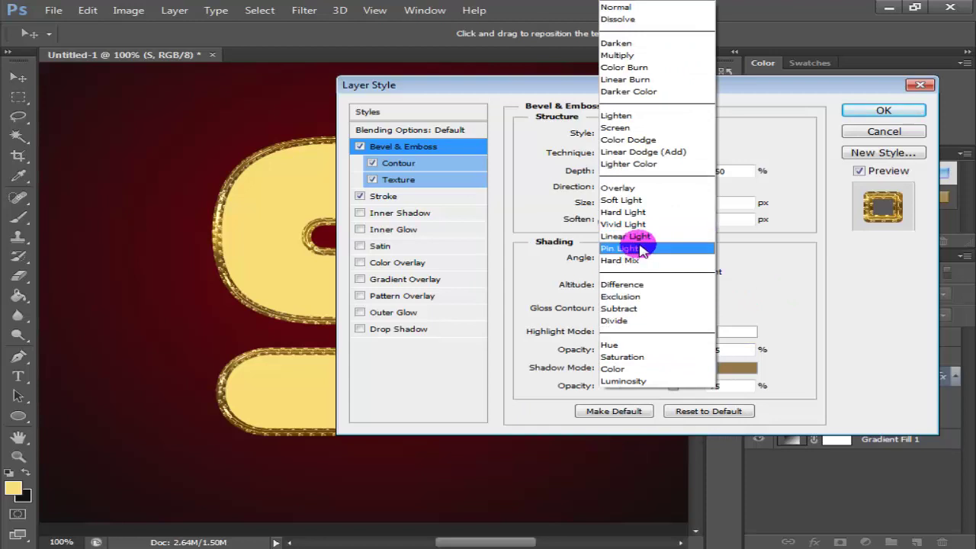
left_click(665, 239)
left_click(744, 333)
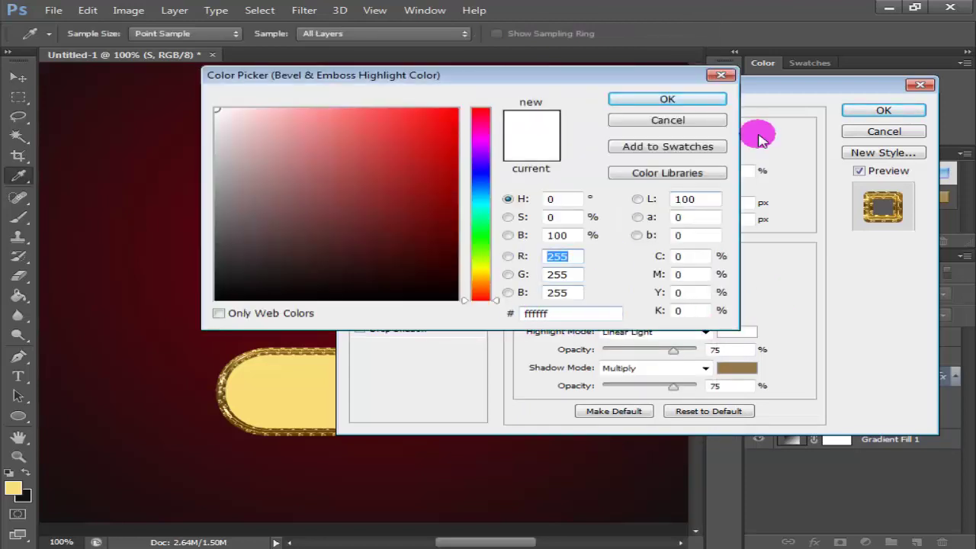
left_click(684, 96)
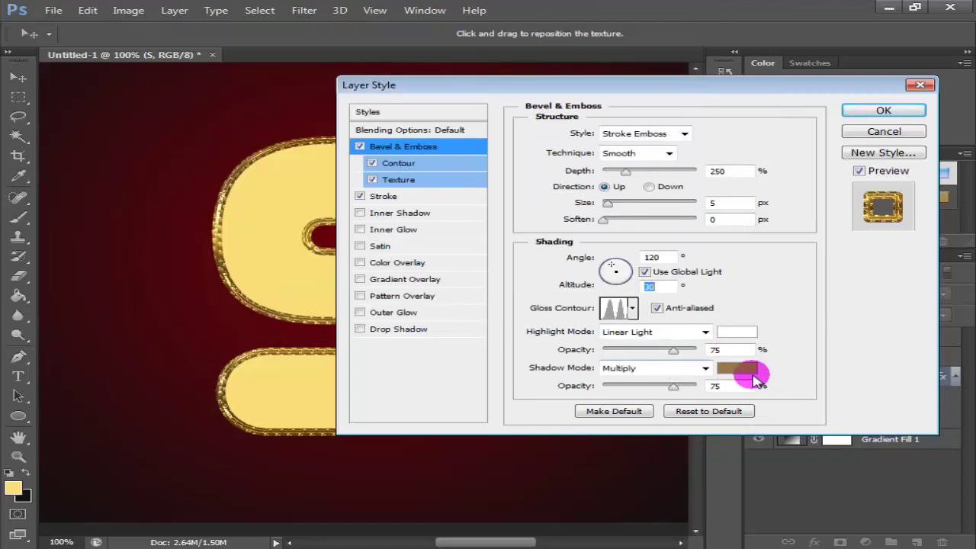
Step: Set the bevel shadows to Multiply with brown colour 96794b at 75% opacity
left_click(684, 369)
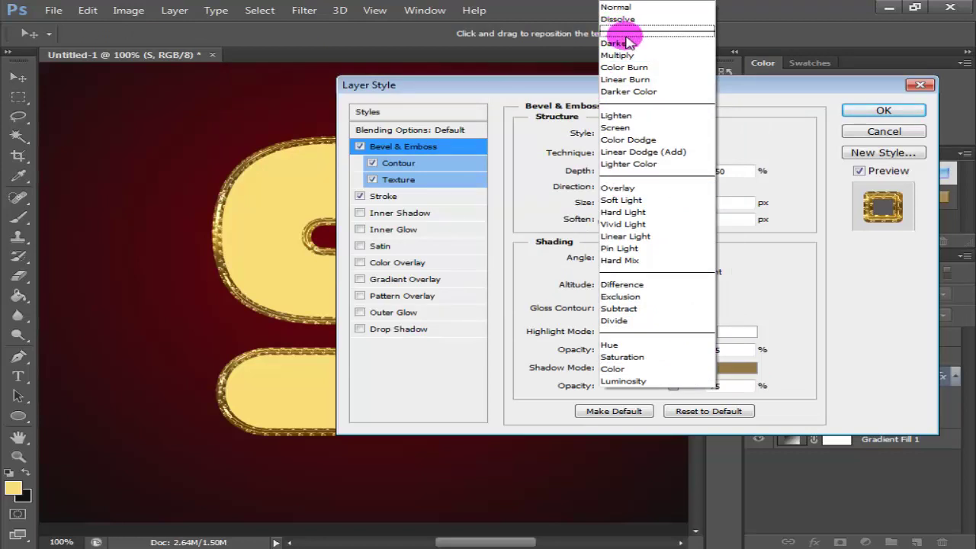
left_click(619, 55)
left_click(736, 368)
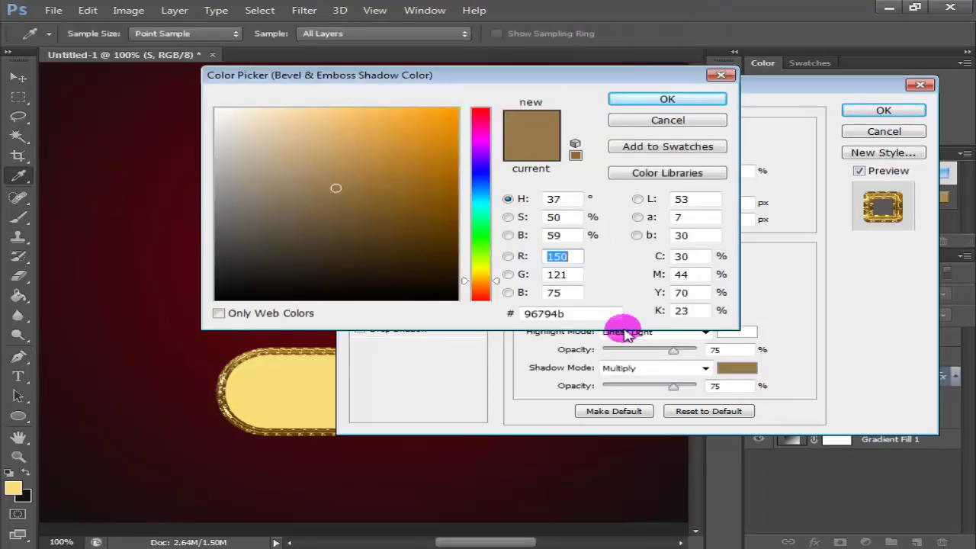
left_click_drag(584, 313, 436, 312)
left_click(588, 313)
left_click_drag(588, 314, 556, 313)
left_click(584, 311)
left_click(656, 114)
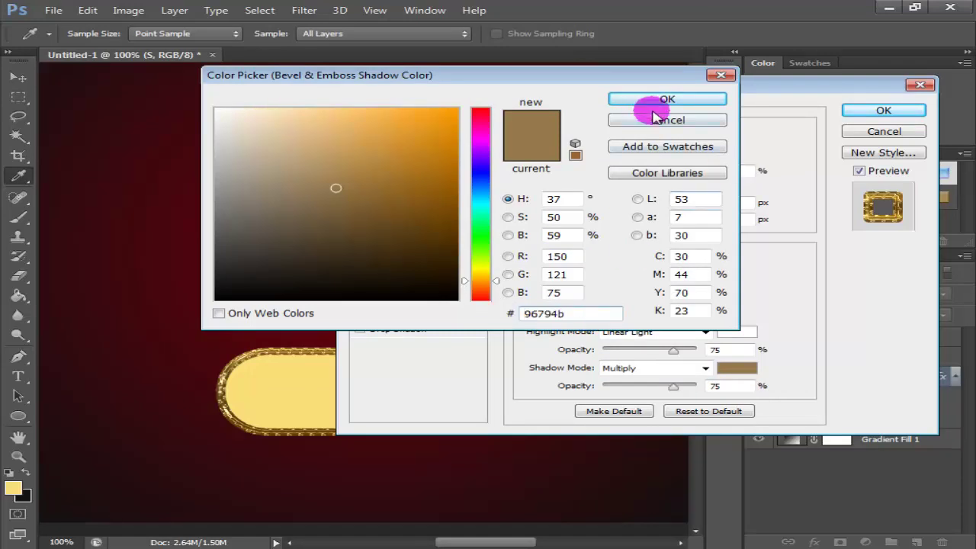
left_click(729, 376)
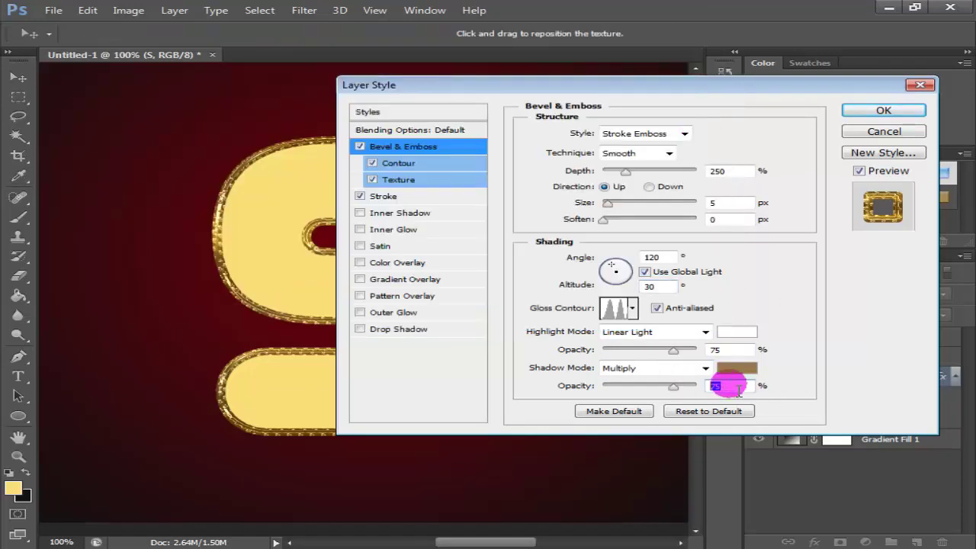
left_click(731, 350)
left_click(433, 163)
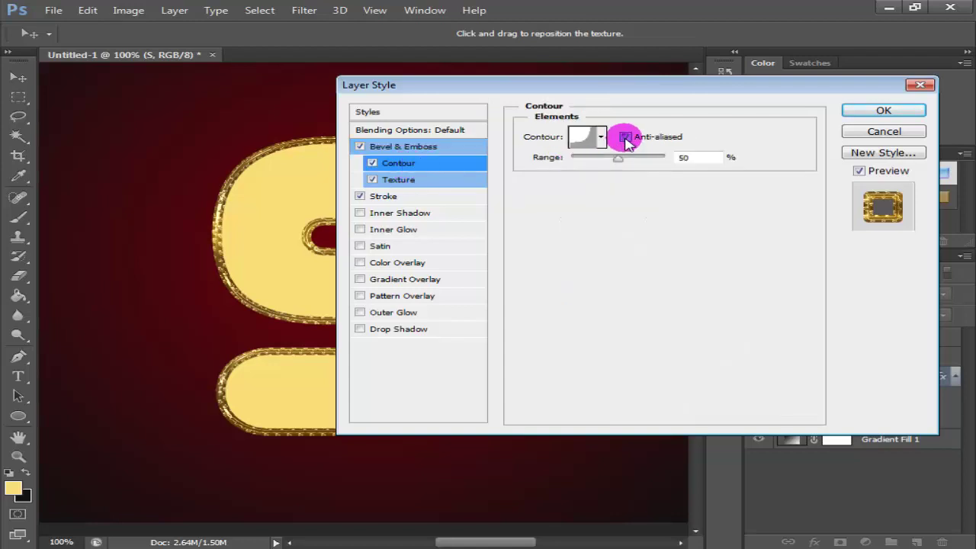
Step: Set the bevel Contour shape with a 50% range
double_click(682, 158)
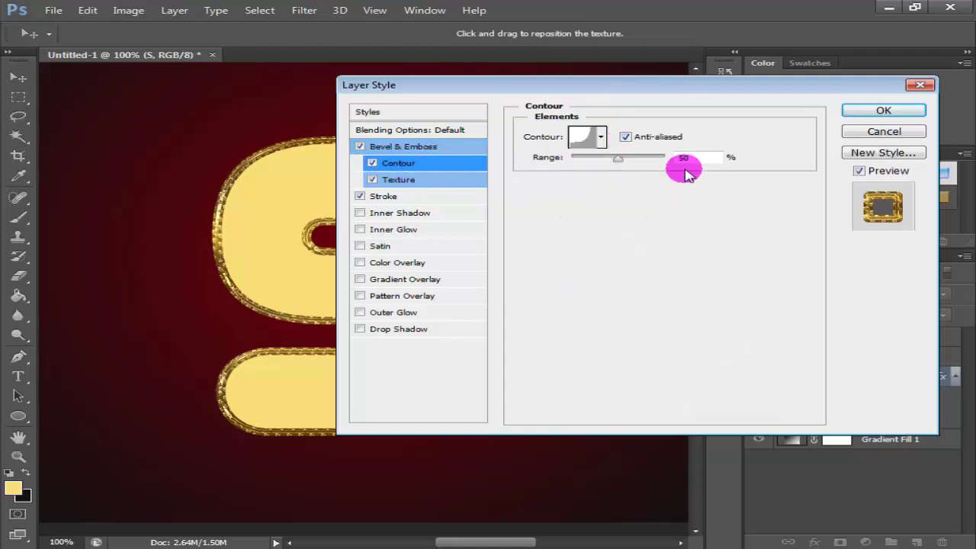
left_click(598, 135)
left_click(635, 198)
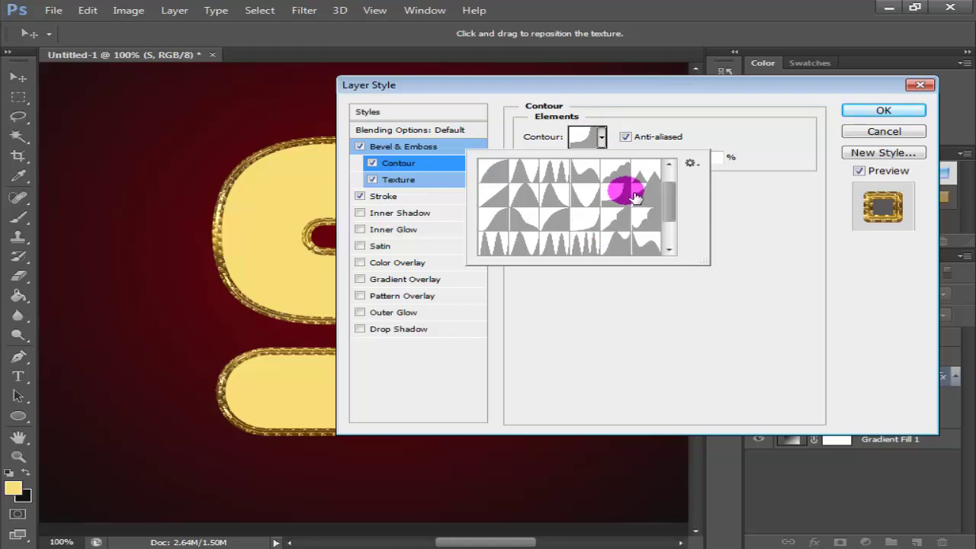
left_click(752, 191)
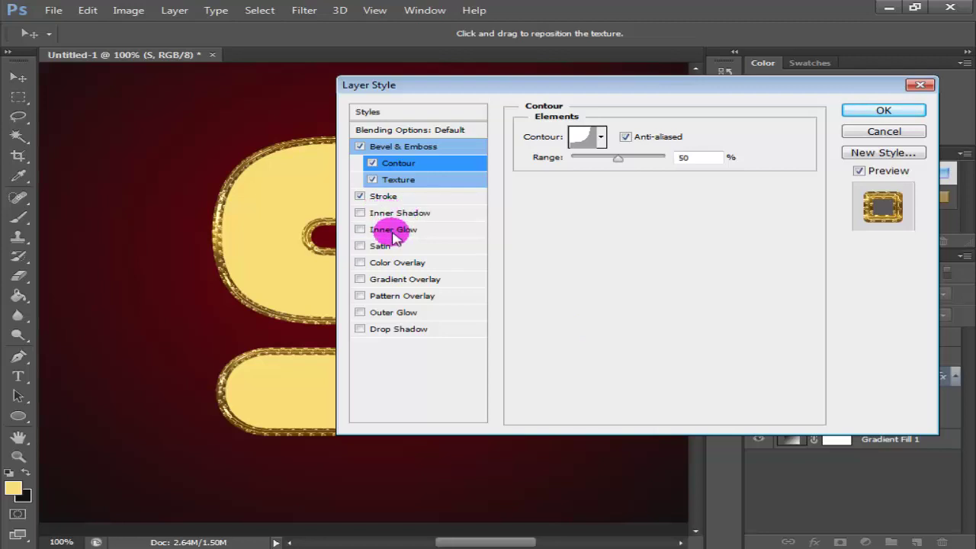
Step: Enable the bevel Texture and load the pattern1 pattern set as its texture
left_click(397, 180)
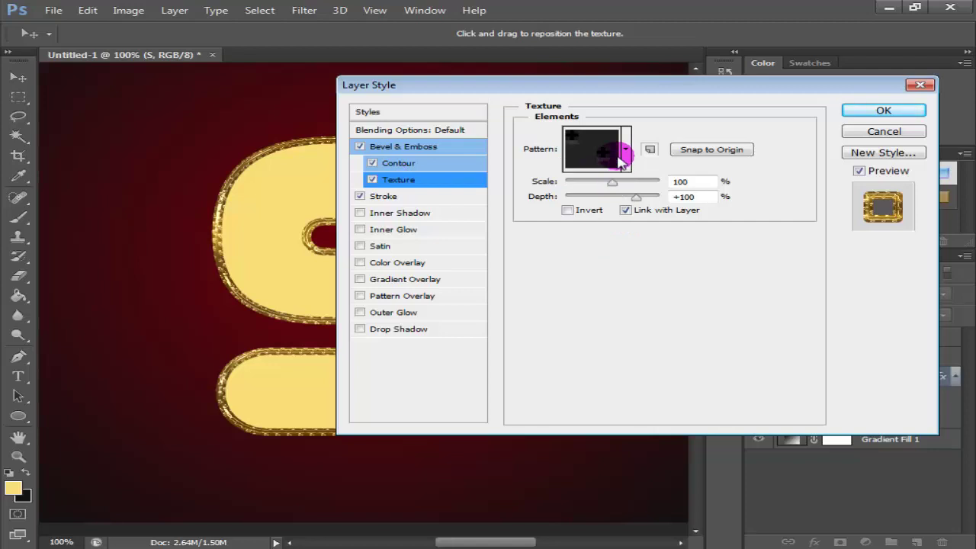
double_click(686, 196)
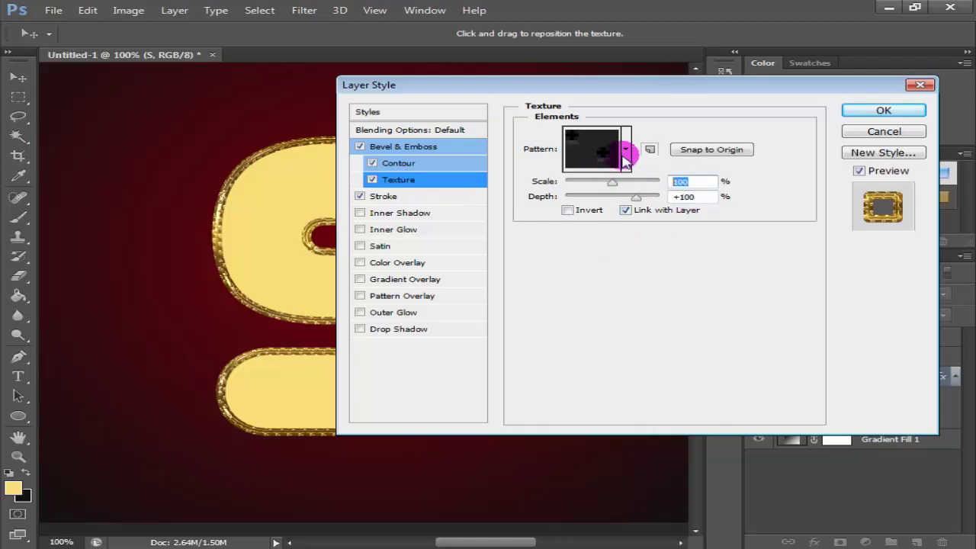
left_click(626, 148)
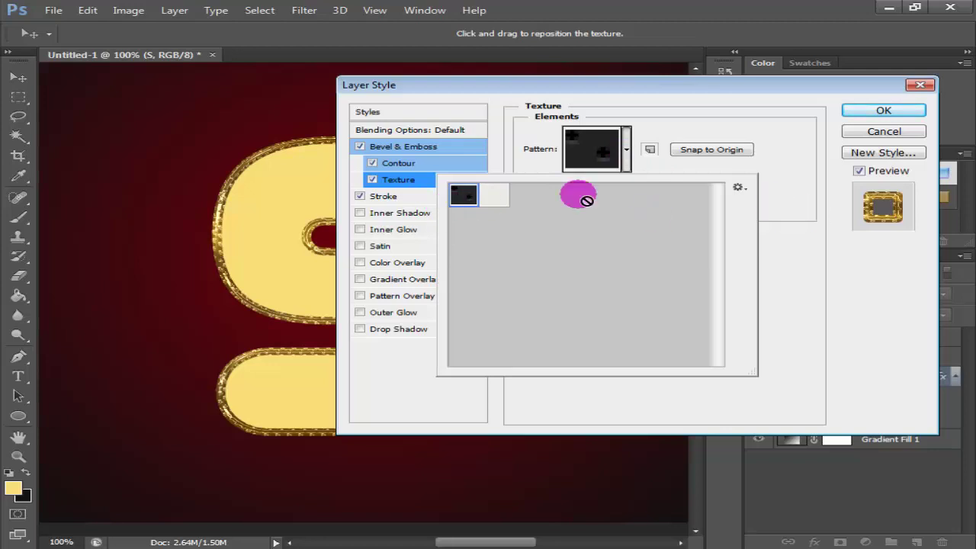
left_click(495, 195)
left_click(464, 195)
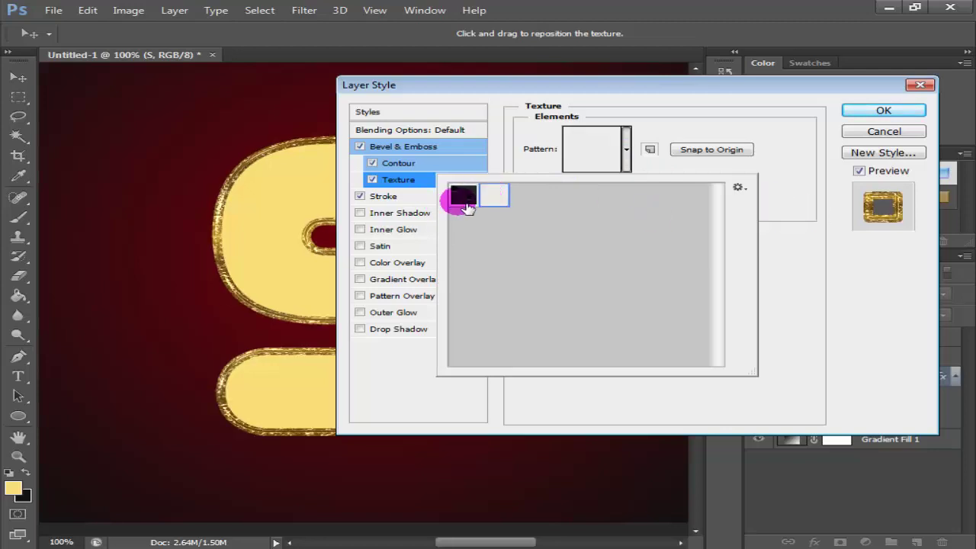
left_click(738, 188)
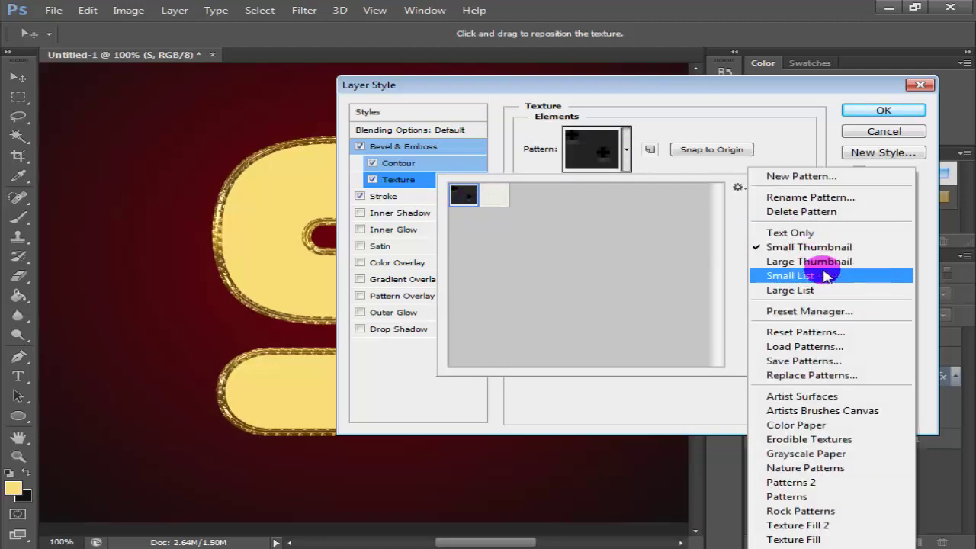
left_click(783, 348)
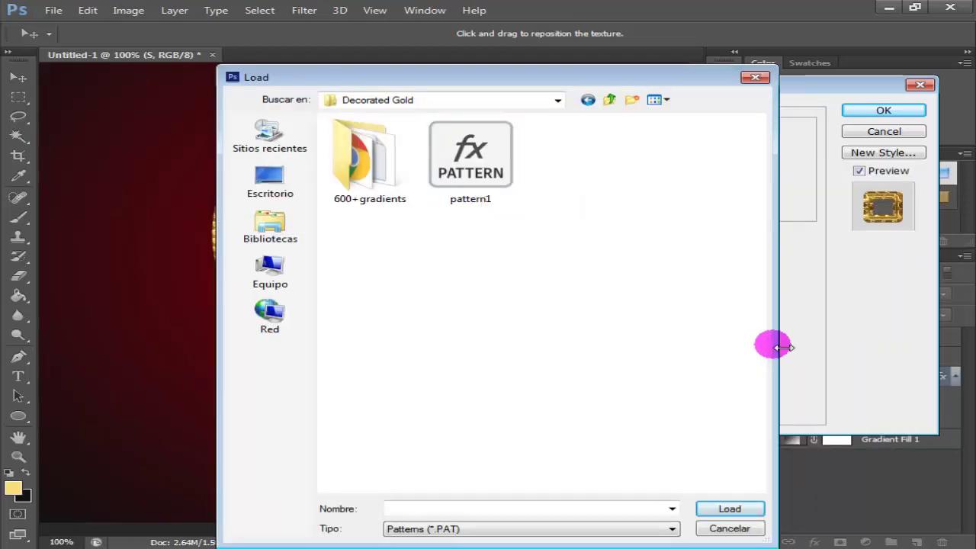
left_click(495, 181)
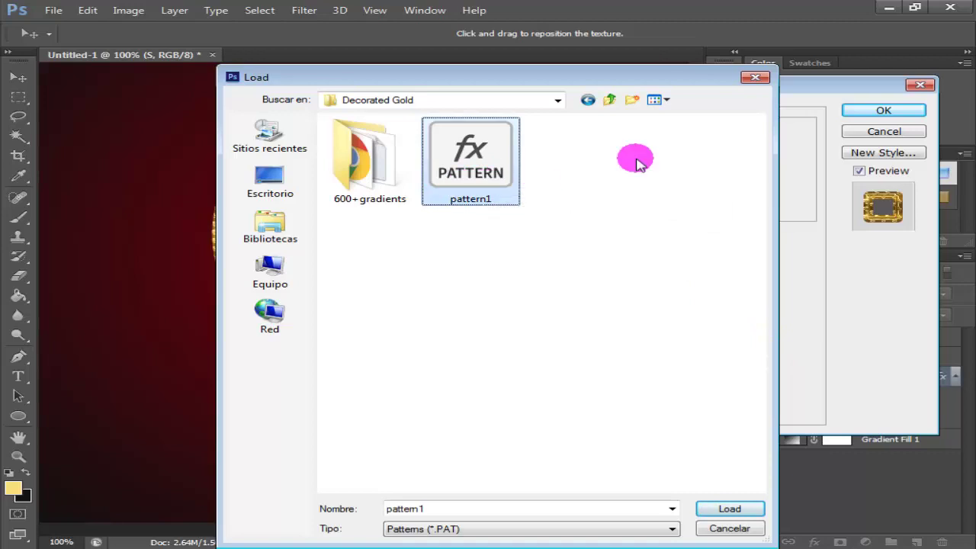
key("Return")
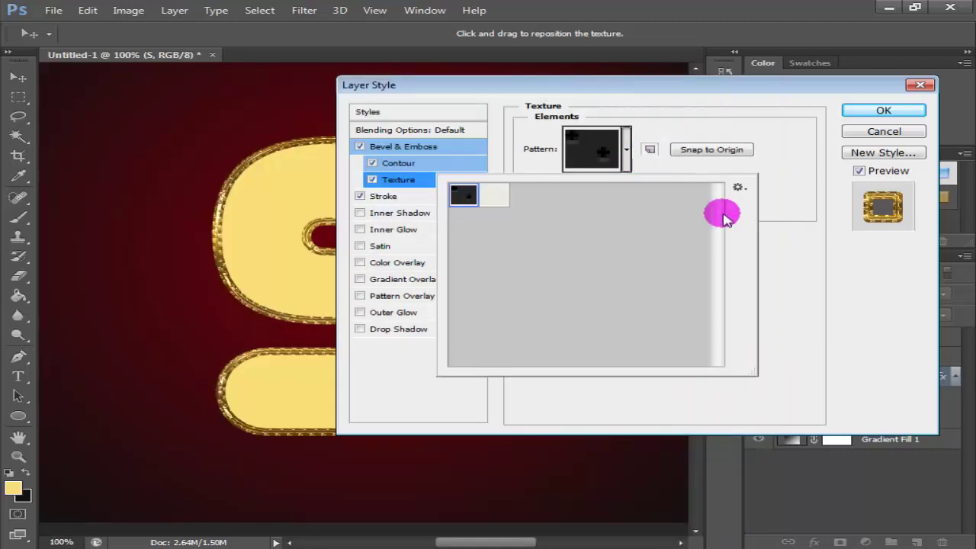
left_click(384, 197)
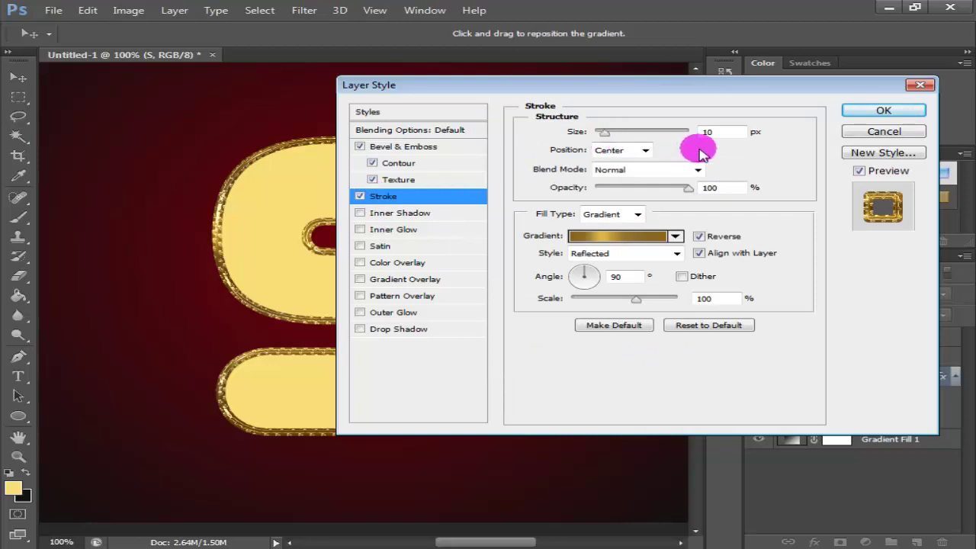
Step: Set the Stroke to 10 px, centre position, Reflected gradient fill at 90°
left_click_drag(720, 139, 662, 131)
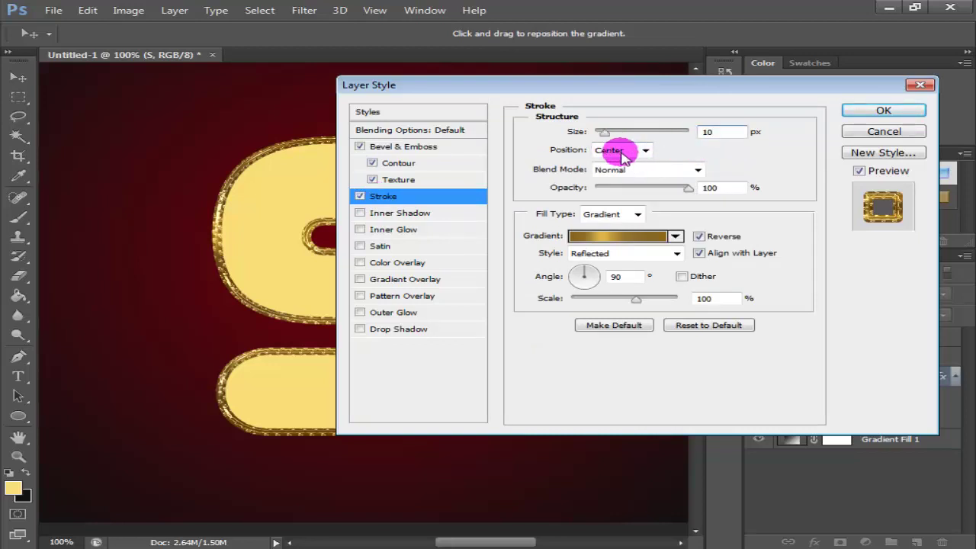
double_click(712, 132)
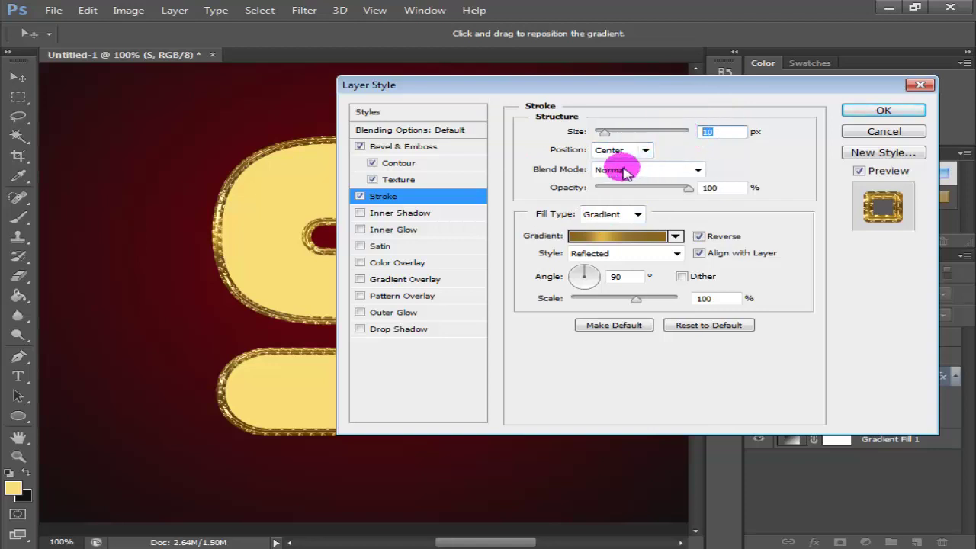
left_click(645, 151)
left_click(632, 190)
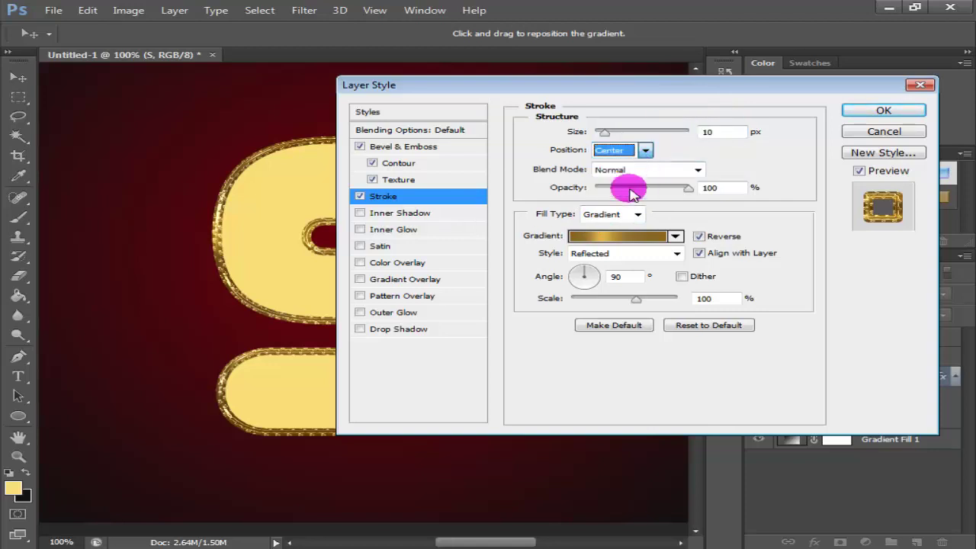
double_click(705, 188)
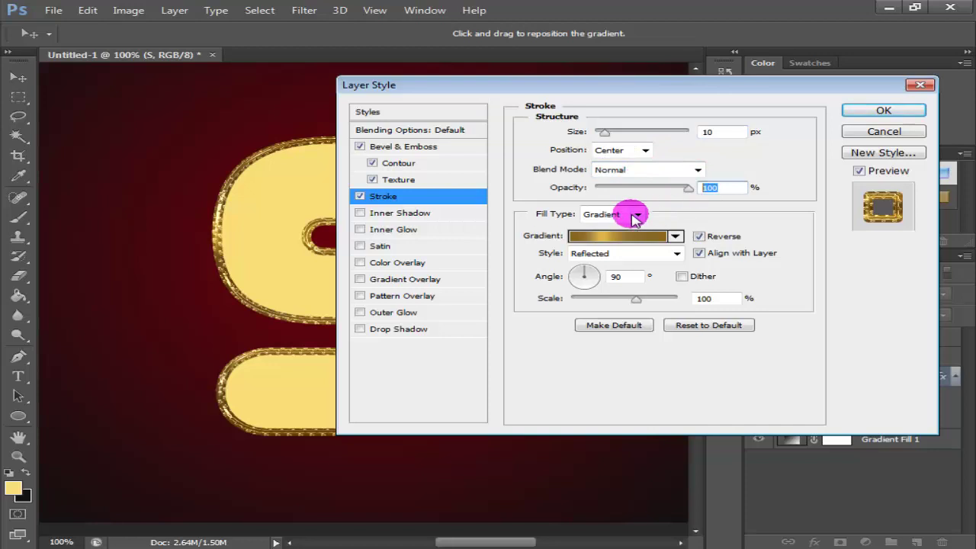
left_click(637, 215)
left_click(610, 229)
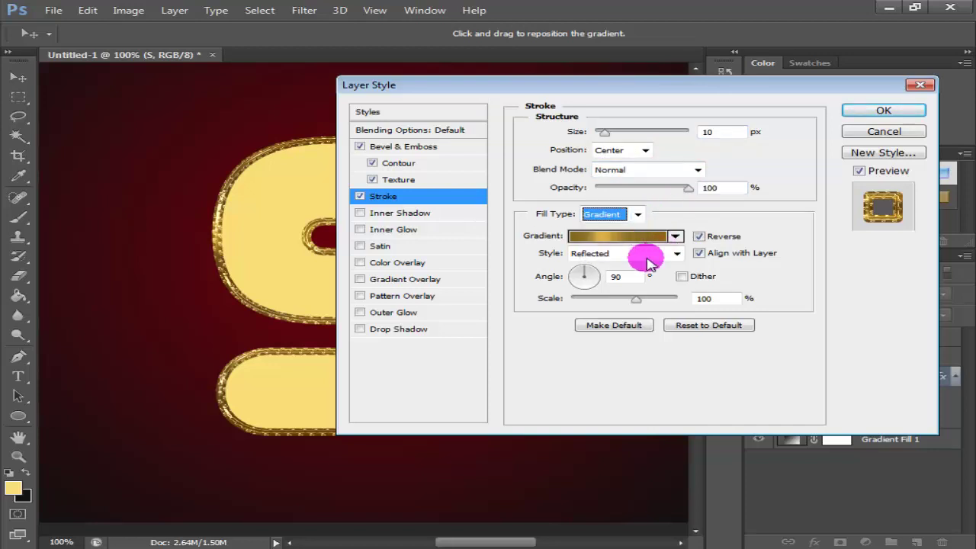
left_click(638, 256)
left_click(616, 305)
double_click(616, 276)
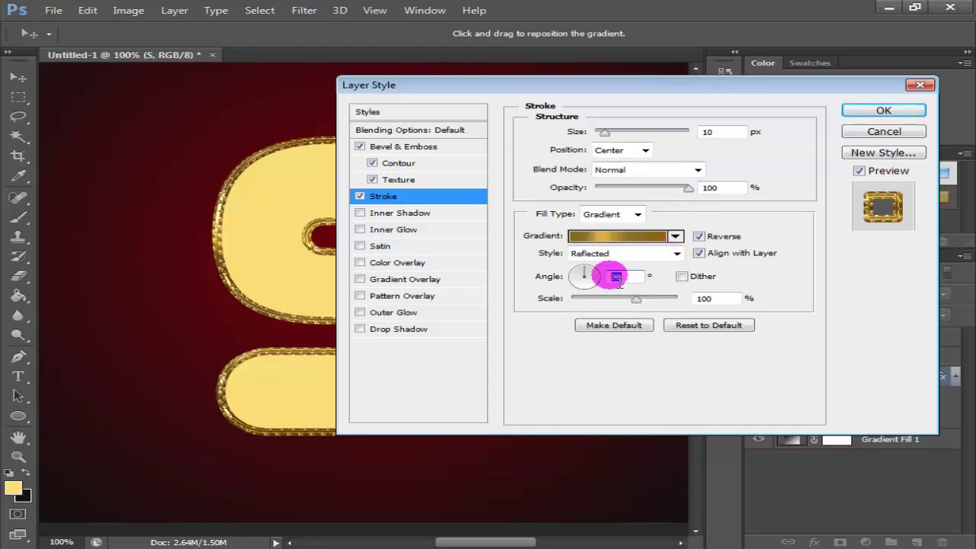
Step: Load the Goldmedal gradients, choose a gold preset for the stroke, and apply the layer style
left_click(648, 235)
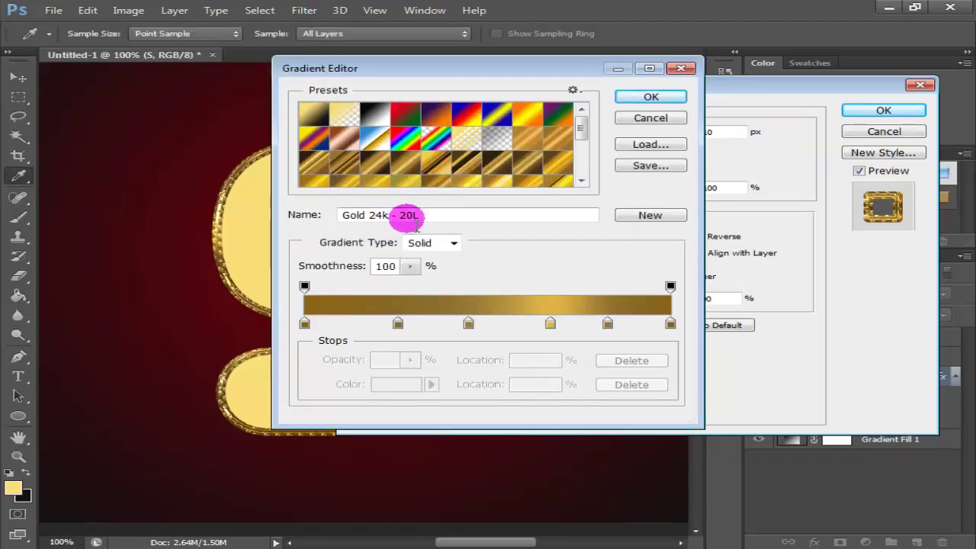
double_click(422, 215)
left_click(450, 214)
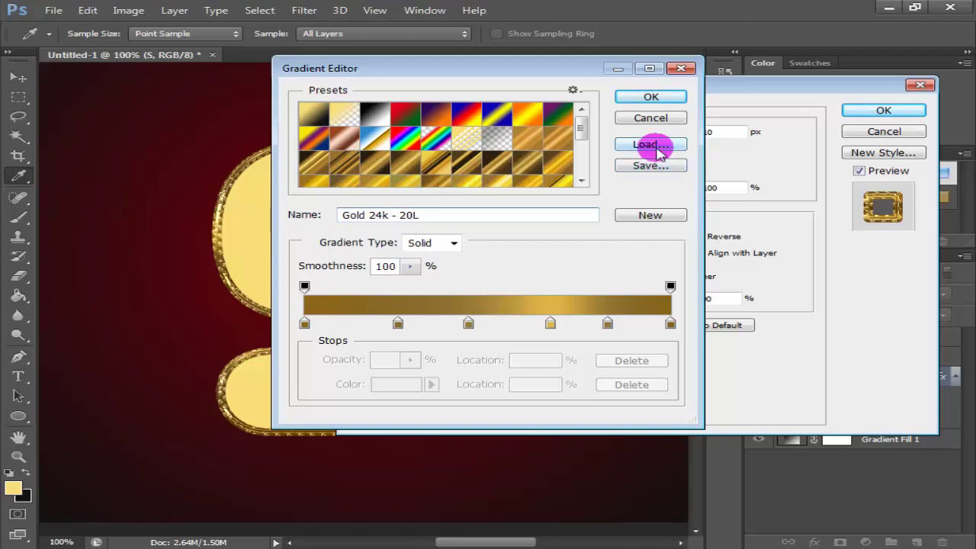
left_click(649, 145)
left_click(393, 468)
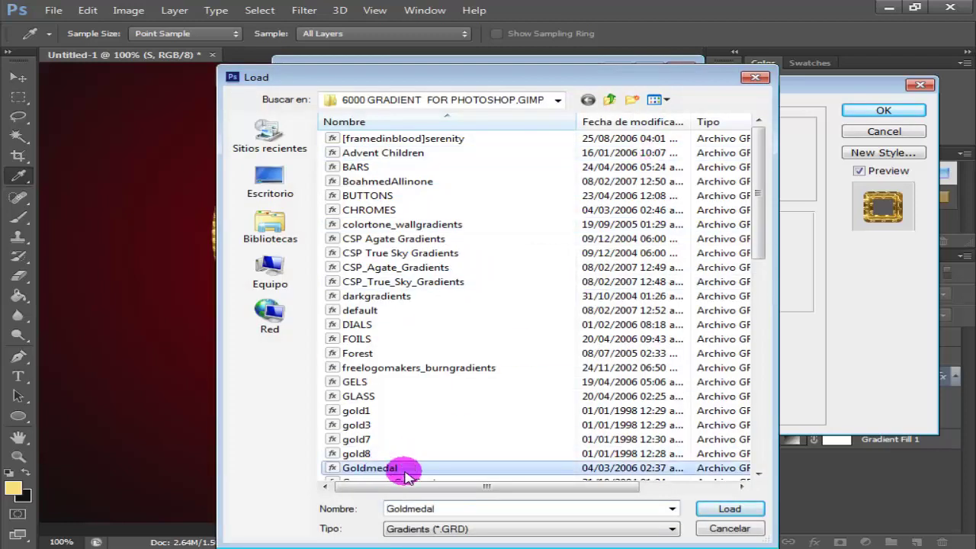
mouse_move(370, 468)
double_click(389, 468)
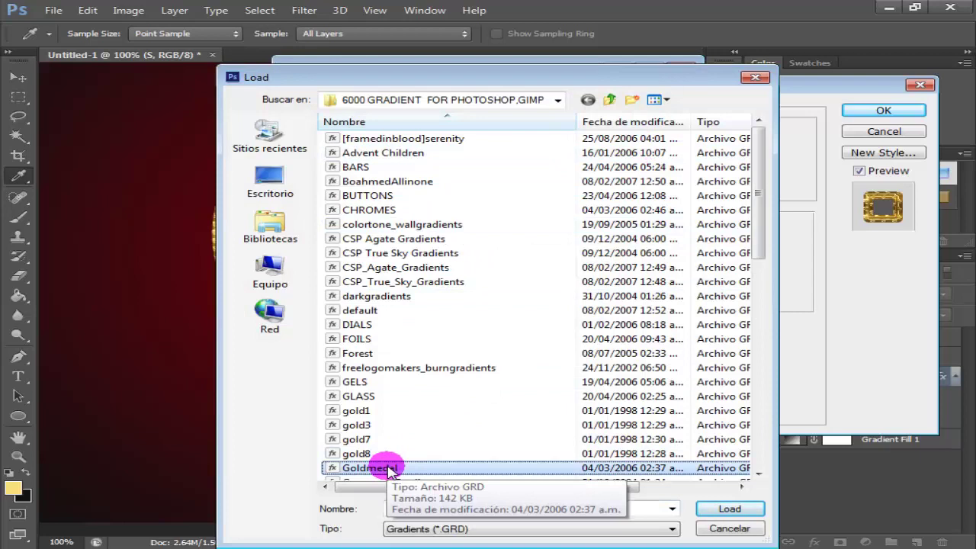
left_click(525, 149)
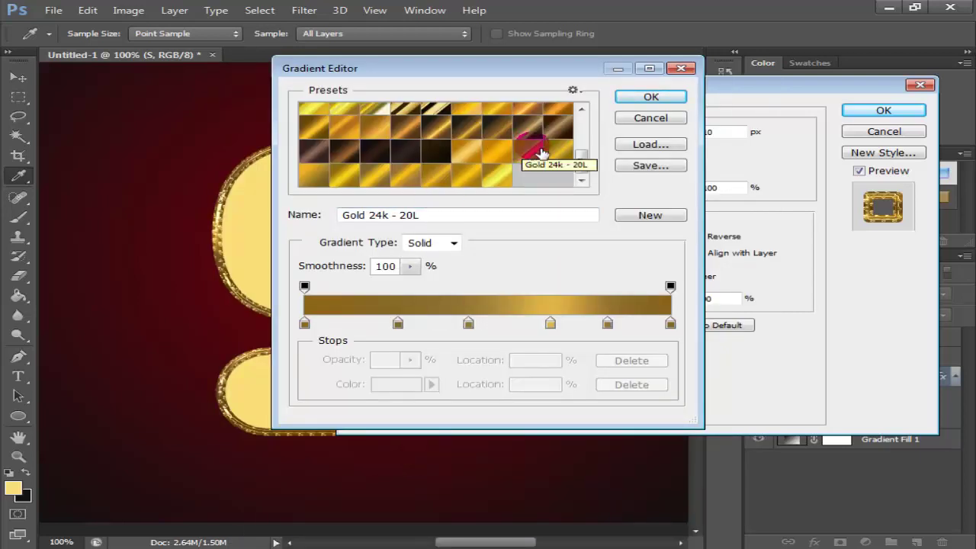
left_click(652, 97)
left_click(618, 277)
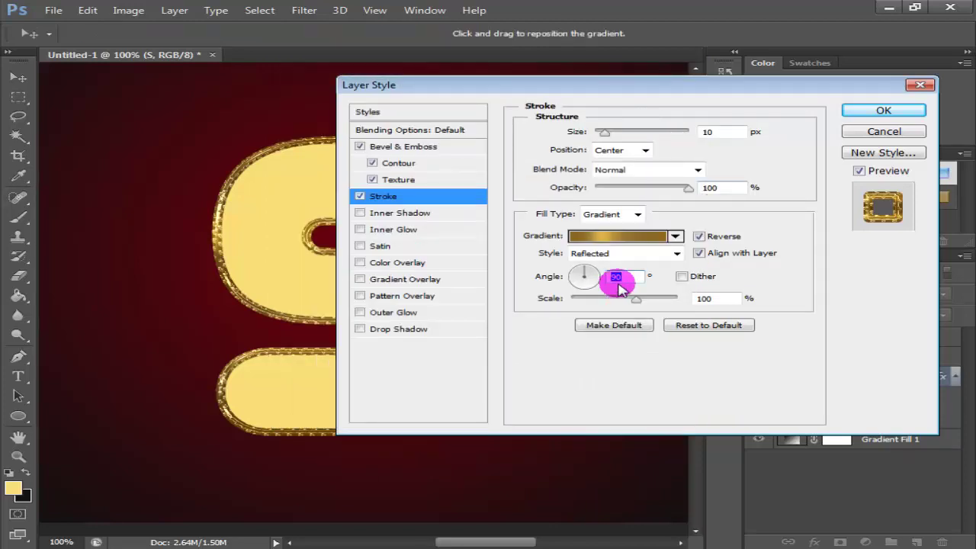
left_click(877, 110)
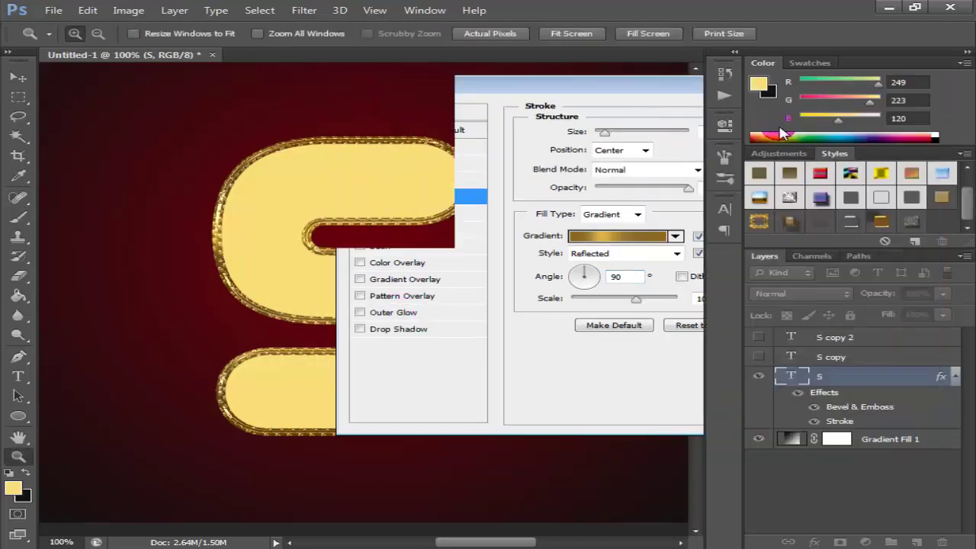
Step: Select the S copy layer, make it visible, and bring up its layer style settings
left_click(776, 363)
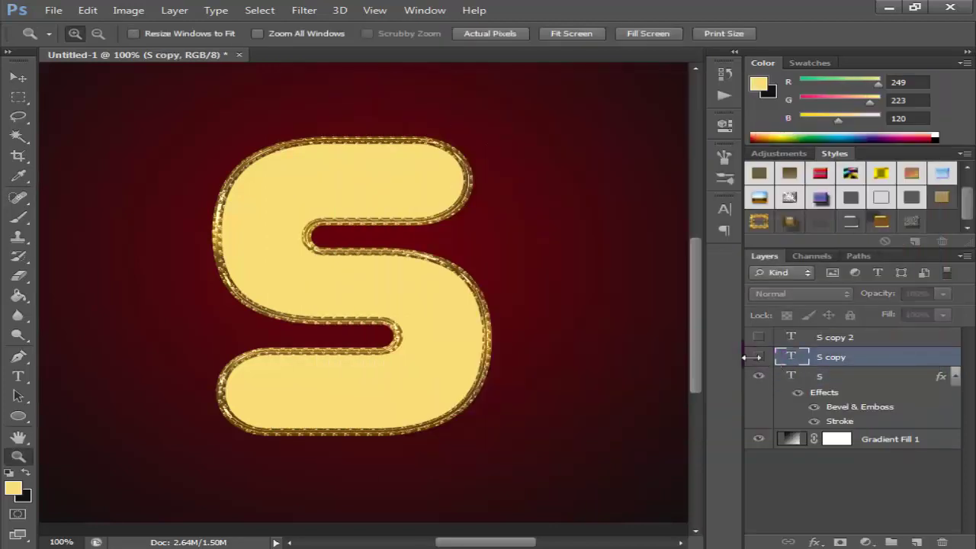
left_click(760, 359)
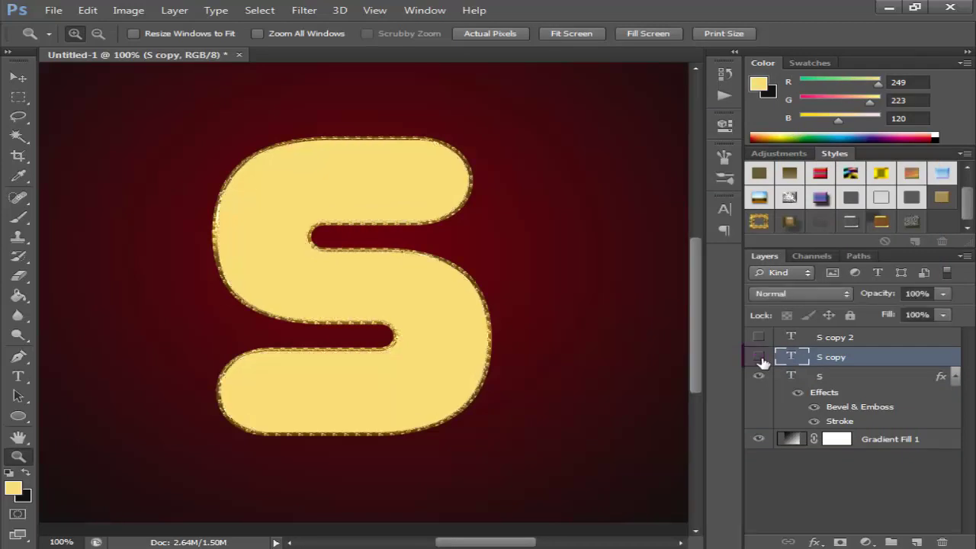
left_click(760, 358)
left_click(759, 357)
right_click(889, 352)
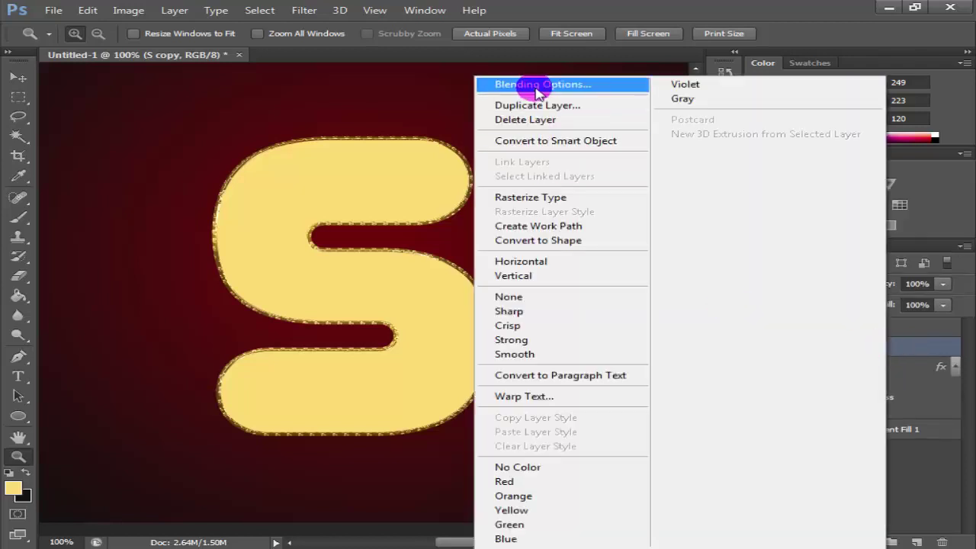
left_click(539, 88)
Step: Give the Inner Bevel a depth of 300% and a size of 40 px
left_click(451, 155)
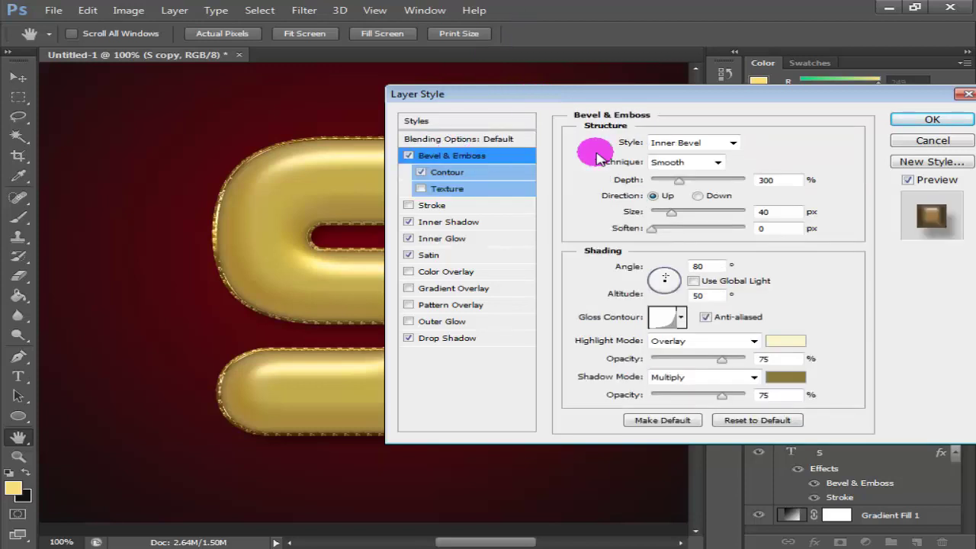
left_click(681, 142)
left_click(683, 162)
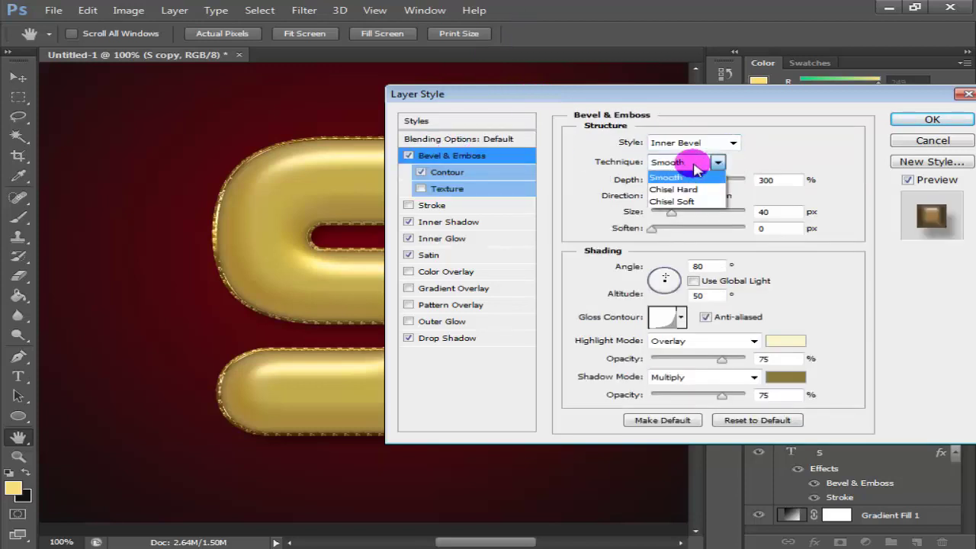
left_click(774, 180)
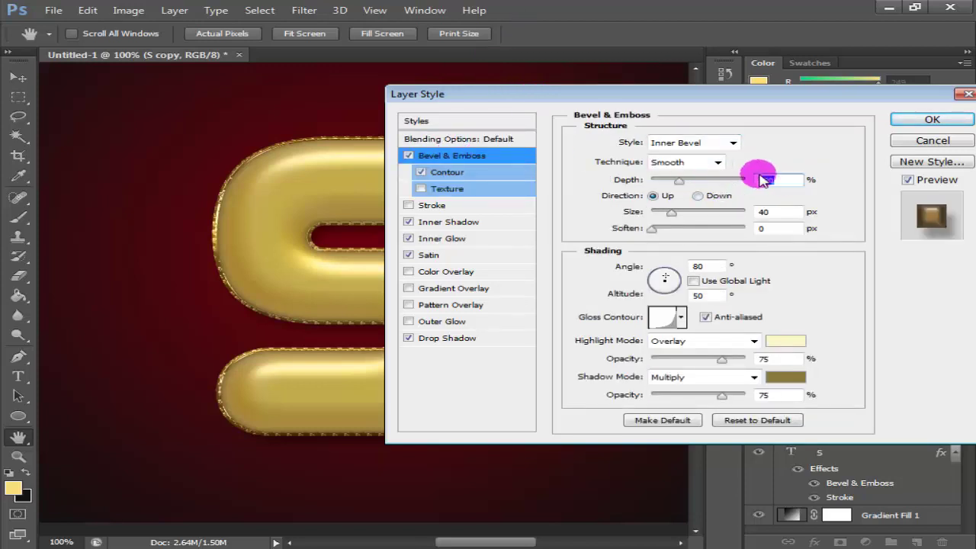
mouse_move(790, 219)
left_mouse_down()
mouse_move(757, 216)
mouse_move(789, 229)
left_mouse_up()
type("00")
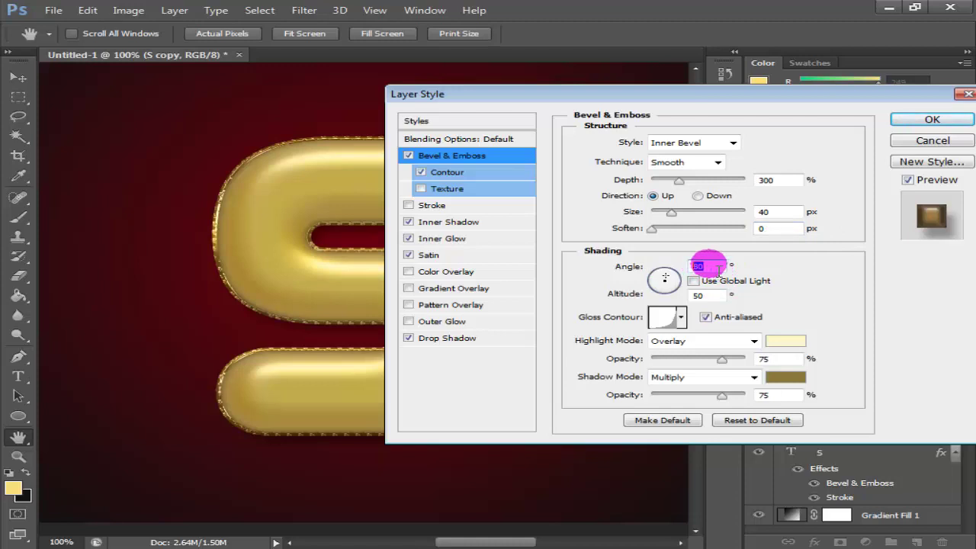
Step: Adjust the altitude and apply an anti-aliased rising-curve gloss contour
left_click_drag(709, 296, 696, 297)
left_click(706, 317)
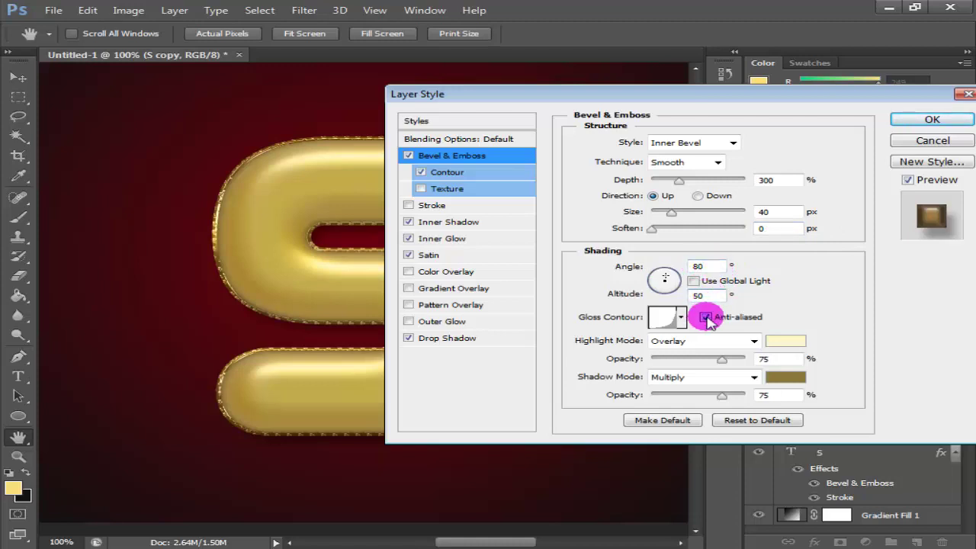
left_click(680, 318)
left_click(679, 408)
left_click(774, 335)
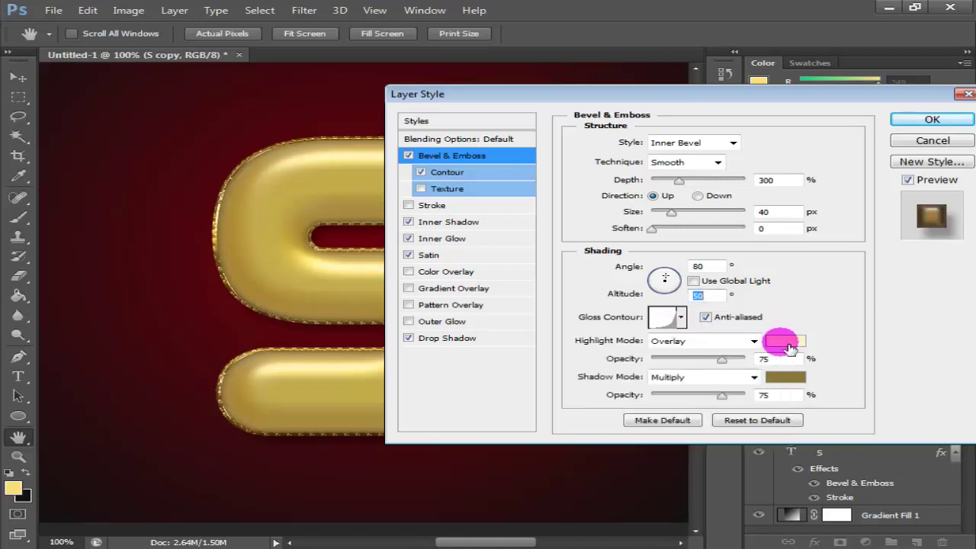
Step: Set the bevel highlight to pale yellow fff5cc in Overlay at 75%
left_click(759, 358)
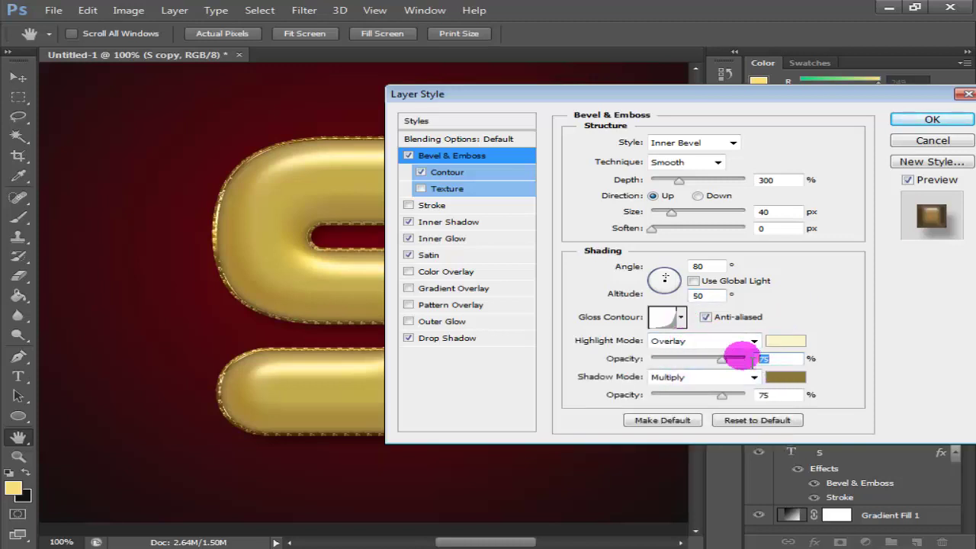
left_click(772, 392)
left_click(785, 341)
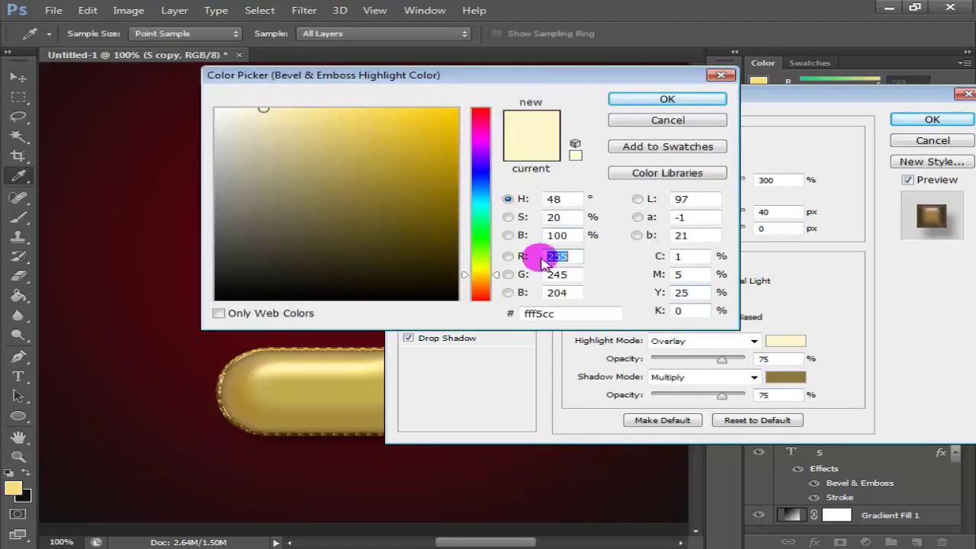
left_click(557, 313)
left_click_drag(564, 322, 511, 315)
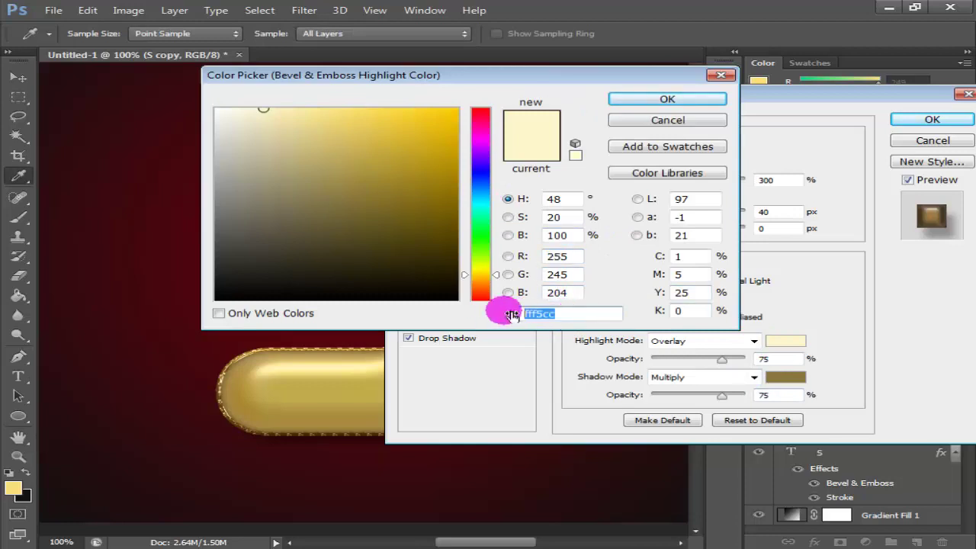
left_click(584, 314)
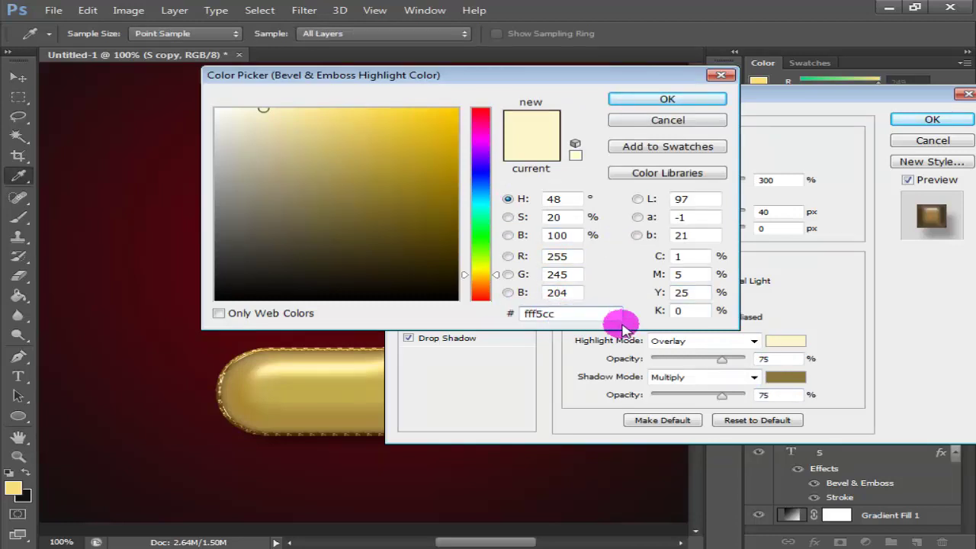
left_click(701, 103)
Step: Set the bevel shadow to brownish 8c773d in Multiply at 75%
left_click(785, 377)
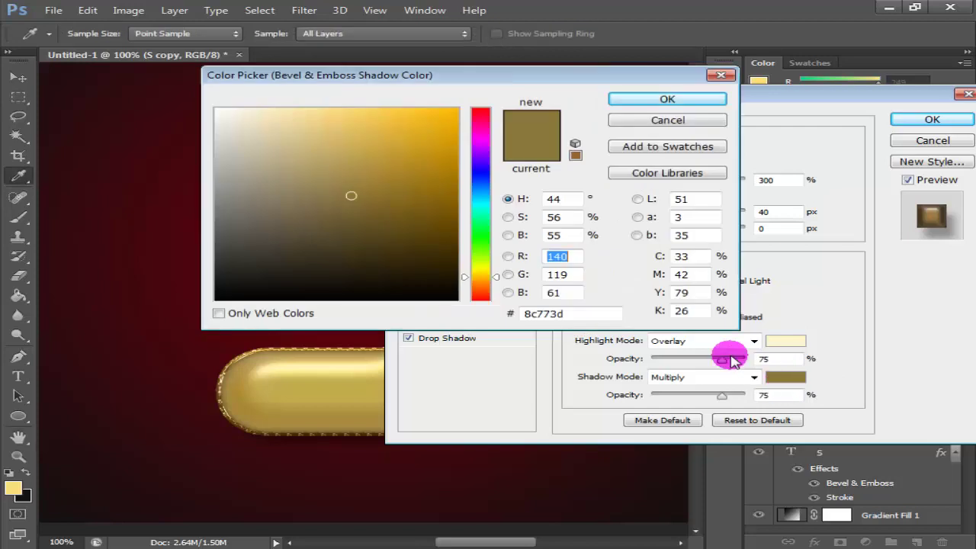
left_click_drag(590, 319, 477, 311)
left_click(587, 313)
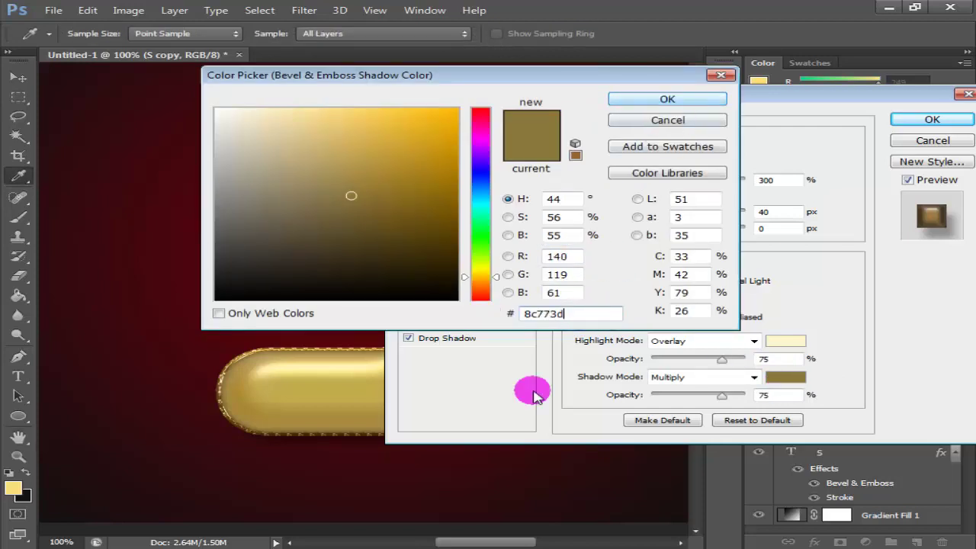
left_click_drag(584, 316, 504, 311)
left_click(698, 99)
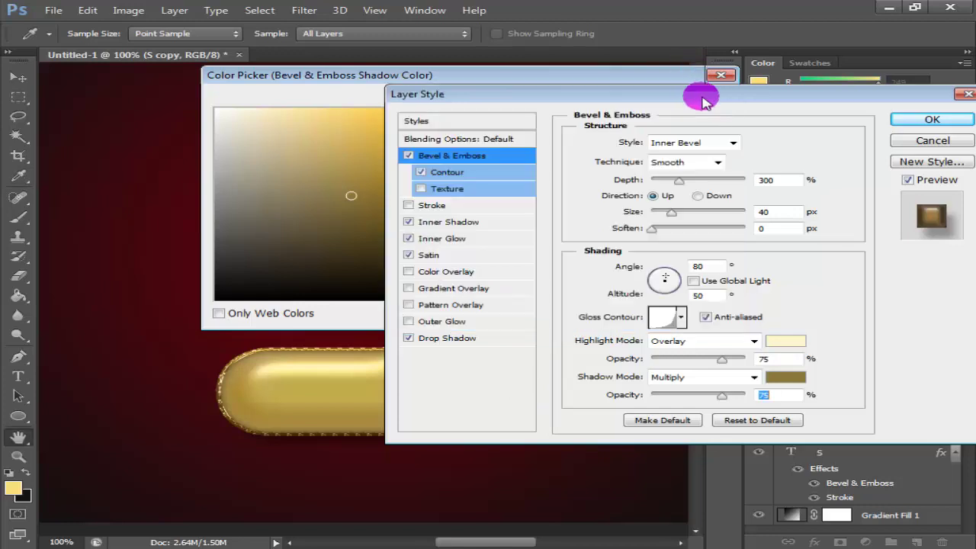
Step: Add an anti-aliased Contour preset to the bevel with 50% range
left_click(460, 172)
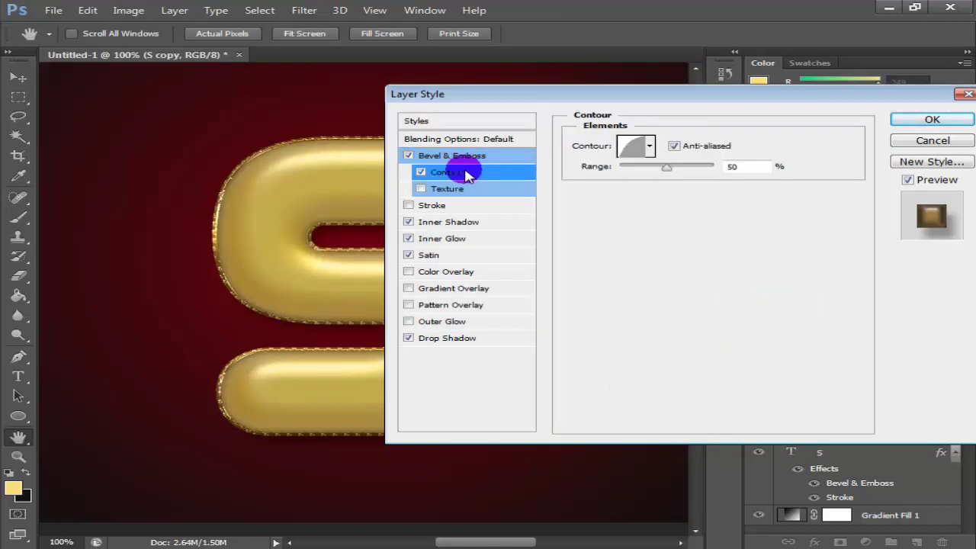
left_click(650, 147)
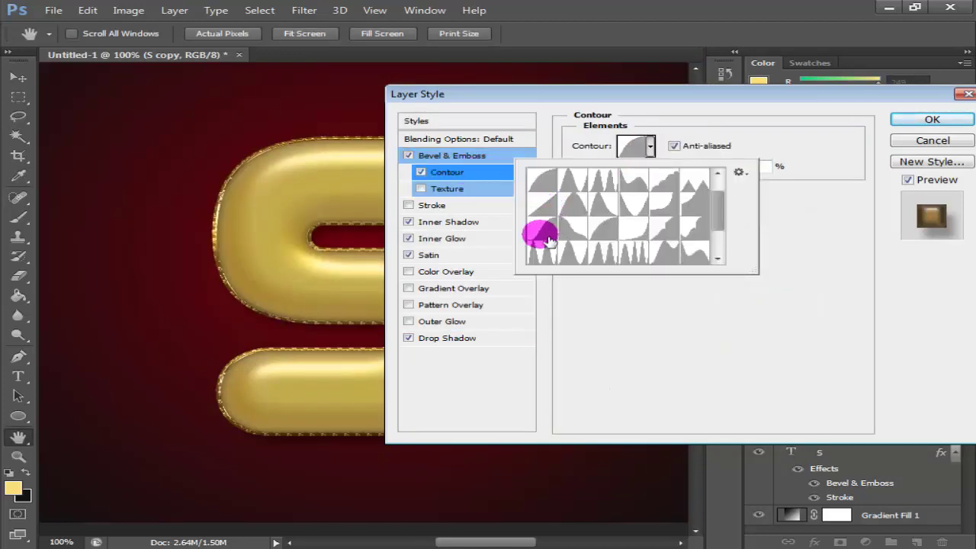
left_click(798, 209)
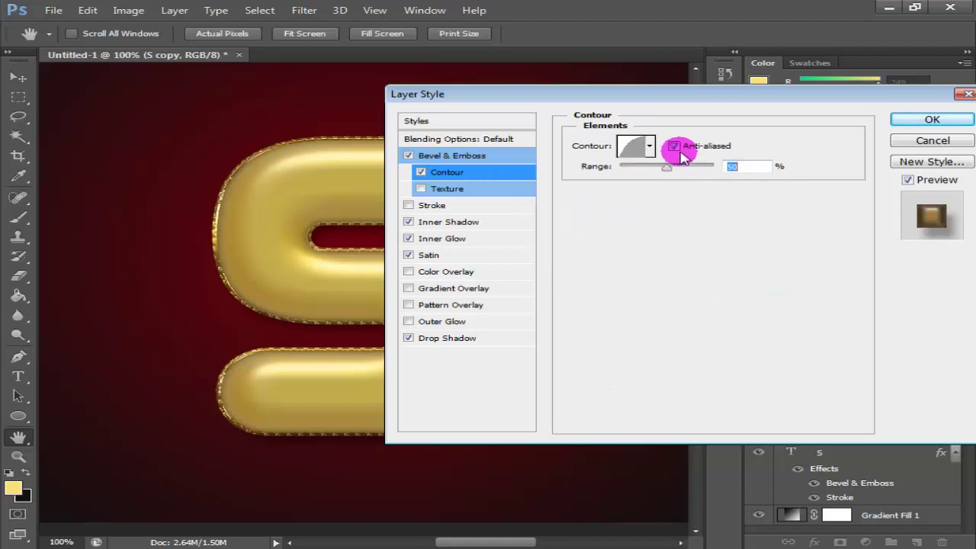
left_click(751, 166)
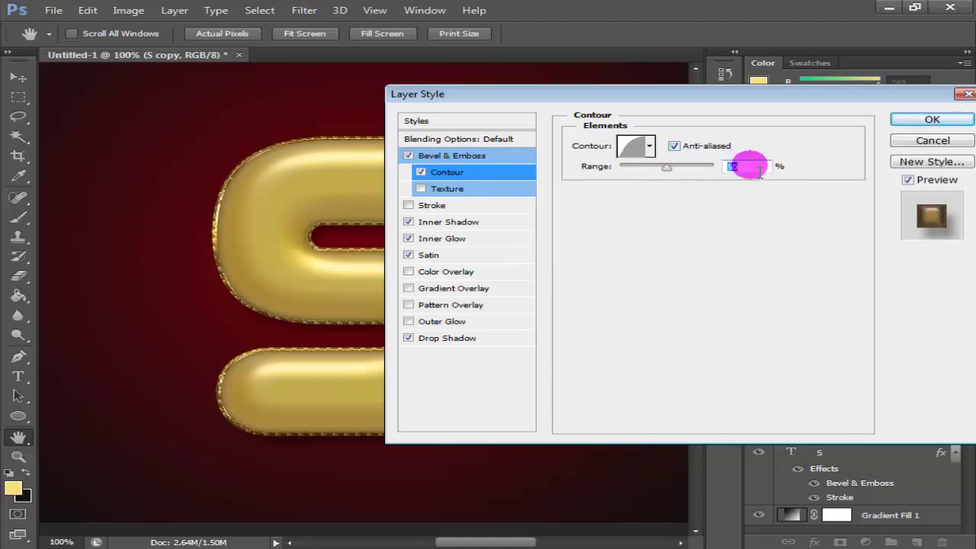
left_click(674, 146)
left_click(744, 166)
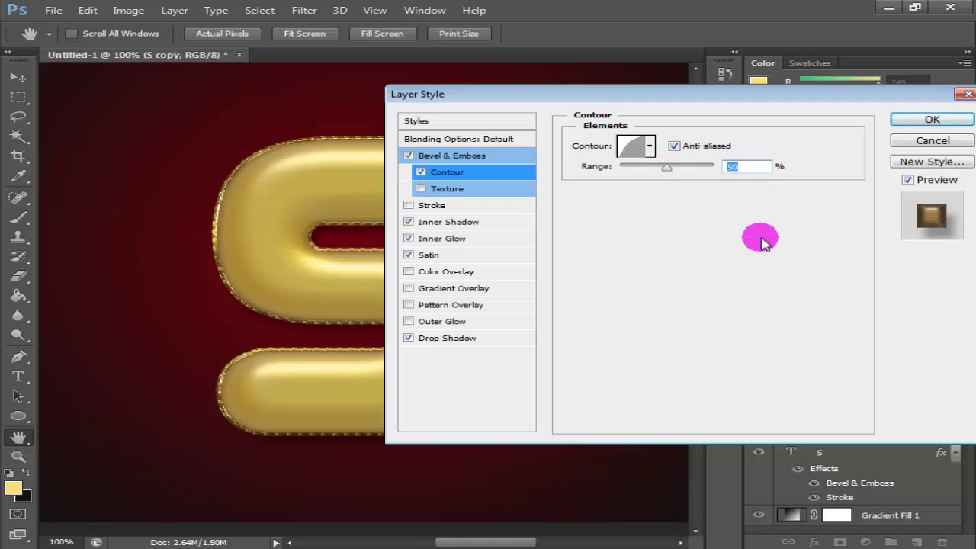
Step: Set the Inner Shadow colour to dark brown 5c401b
left_click(446, 222)
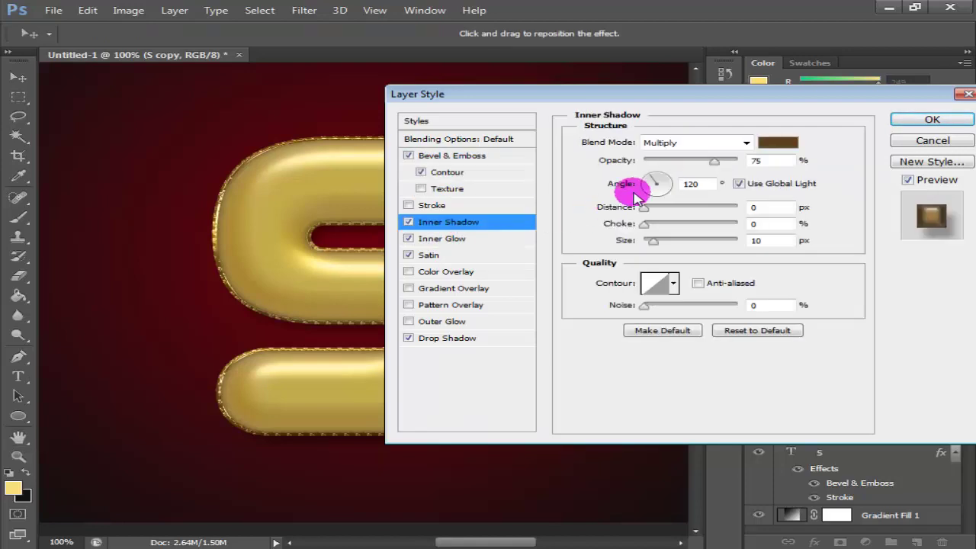
left_click(777, 142)
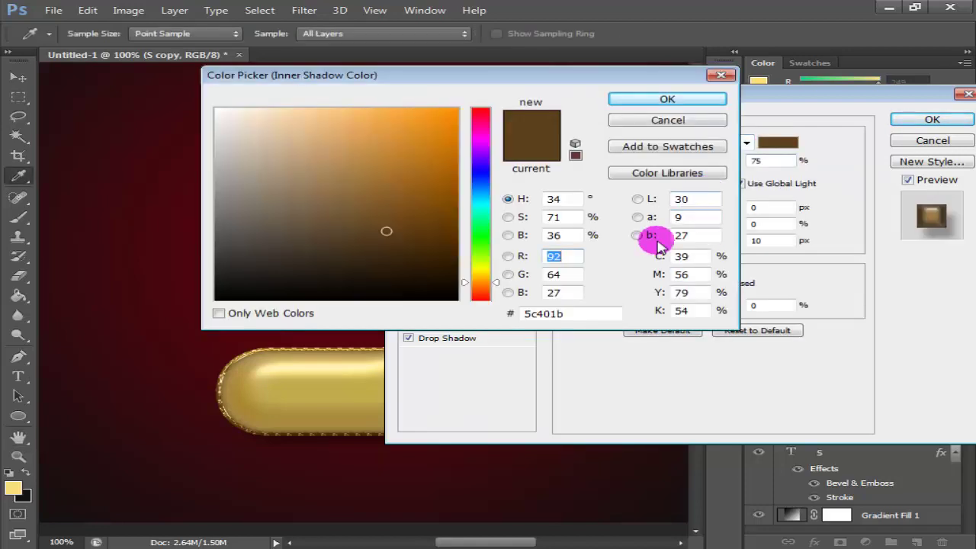
left_click_drag(622, 314, 503, 319)
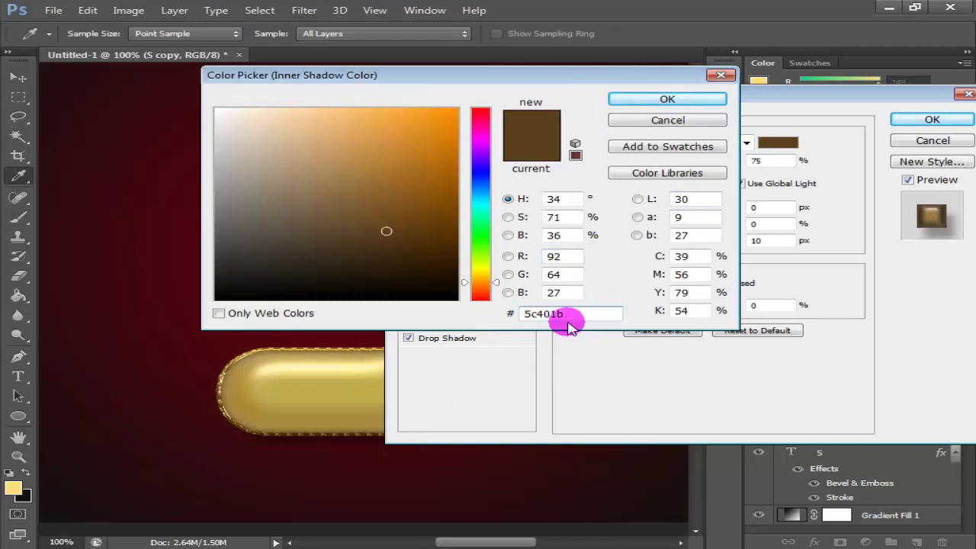
left_click(606, 317)
left_click_drag(610, 317, 523, 328)
left_click(580, 316)
left_click(667, 99)
Step: Set the inner shadow to Multiply 75%, 120° angle, distance 0, choke 0, size 10 px
left_click(782, 160)
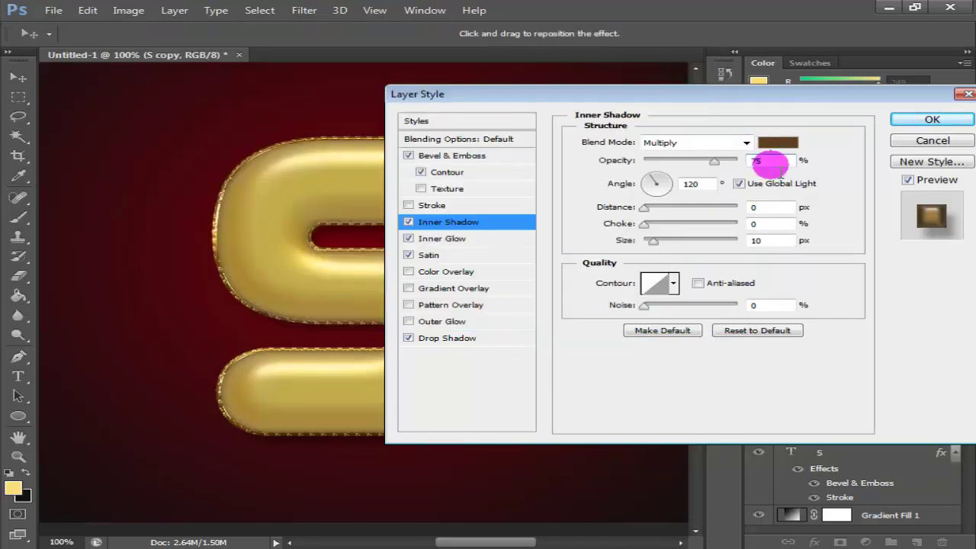
left_click(696, 183)
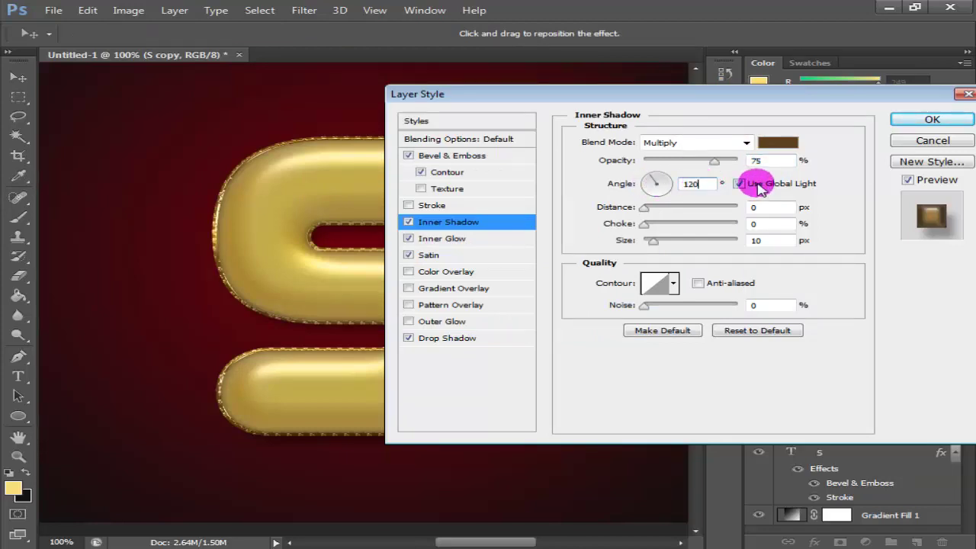
left_click(753, 208)
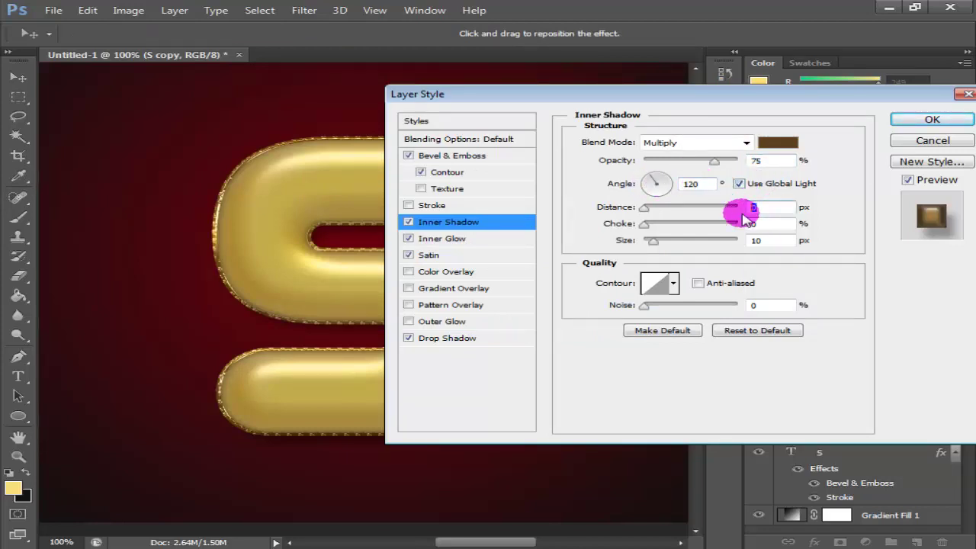
left_click(762, 241)
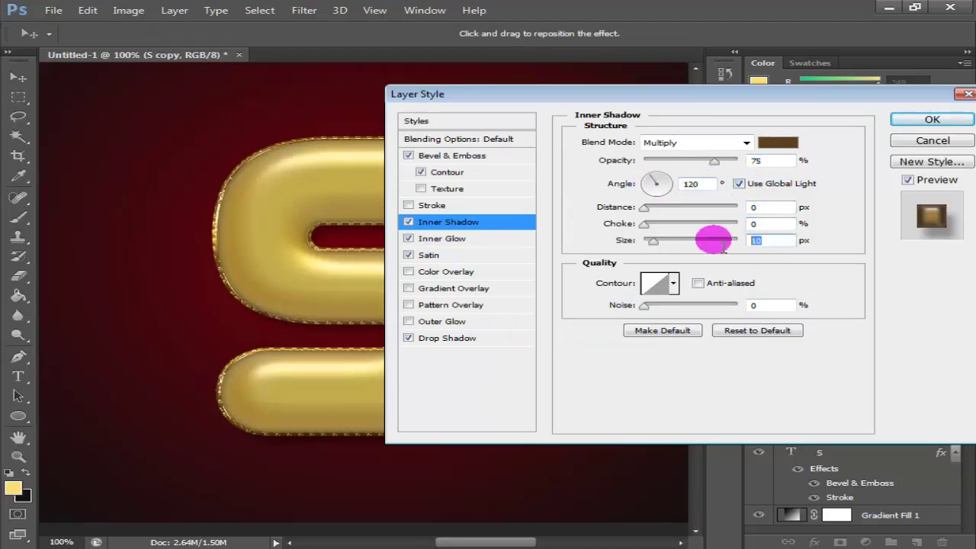
left_click(774, 243)
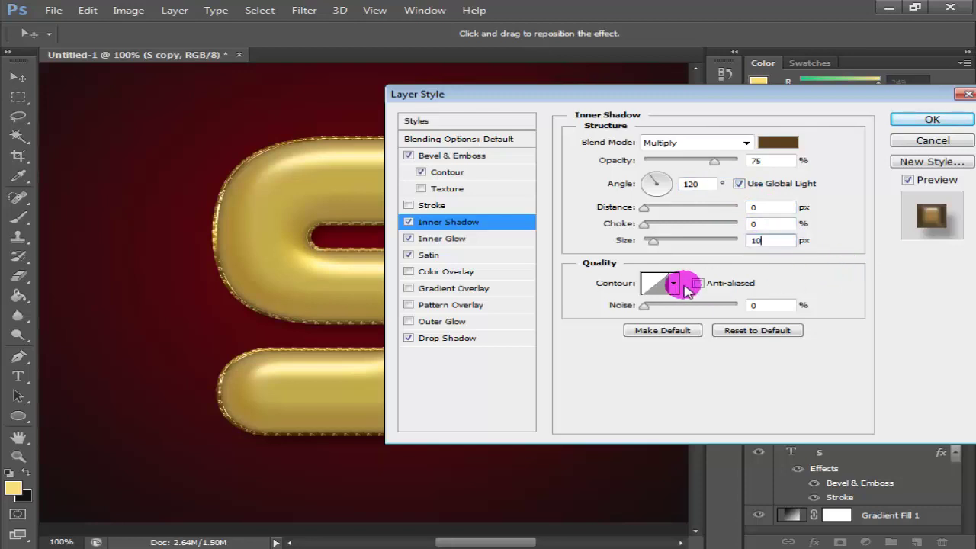
Step: Set the Inner Glow to Linear Light blending at 75% opacity
left_click(442, 238)
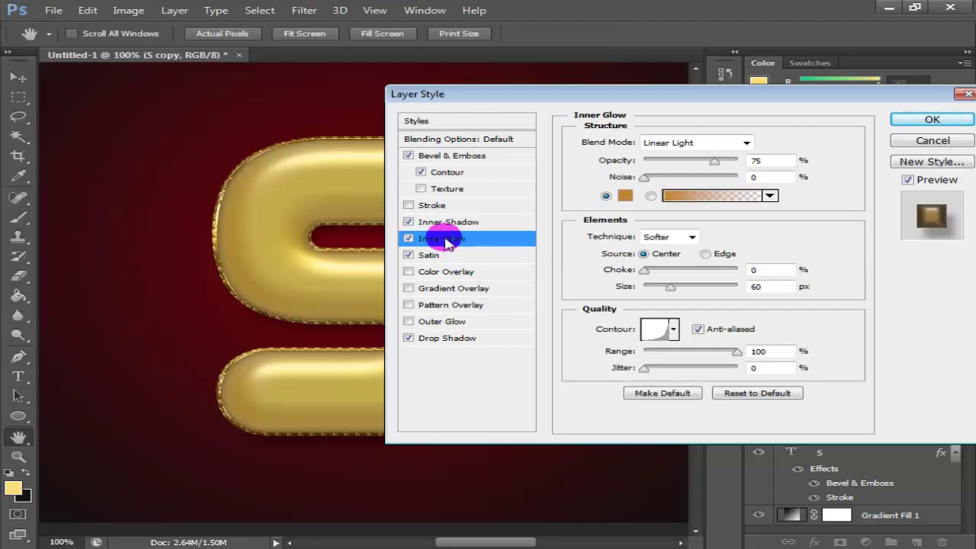
left_click(698, 144)
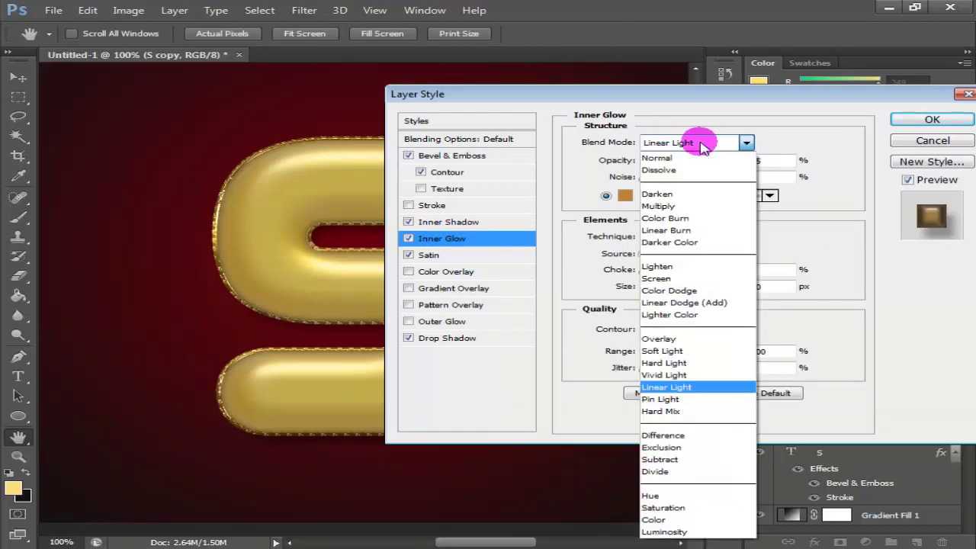
left_click(686, 388)
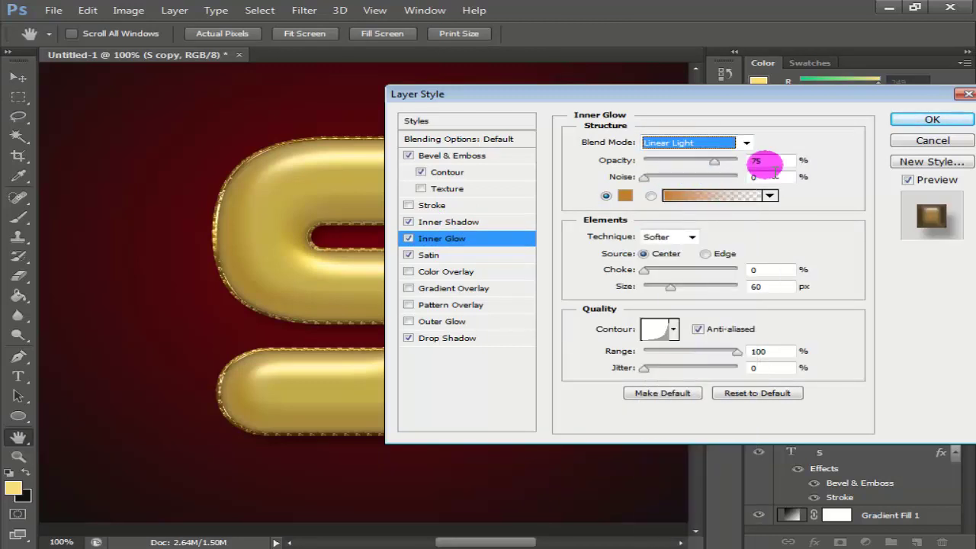
left_click(759, 161)
key("Tab")
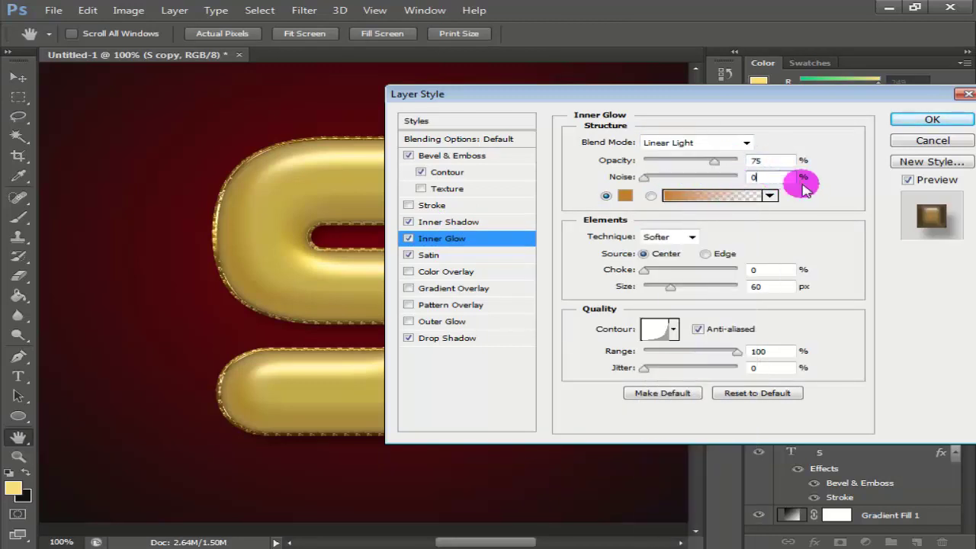
Step: Set the inner glow colour to orange-brown c1812e
left_click(720, 196)
left_click(686, 68)
left_click(662, 194)
left_click(534, 311)
double_click(579, 314)
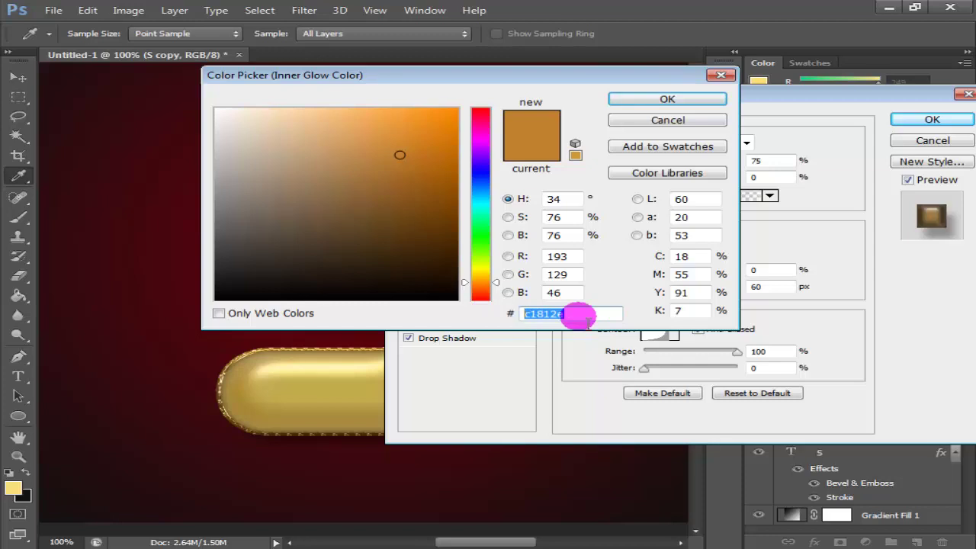
left_click(595, 316)
double_click(571, 315)
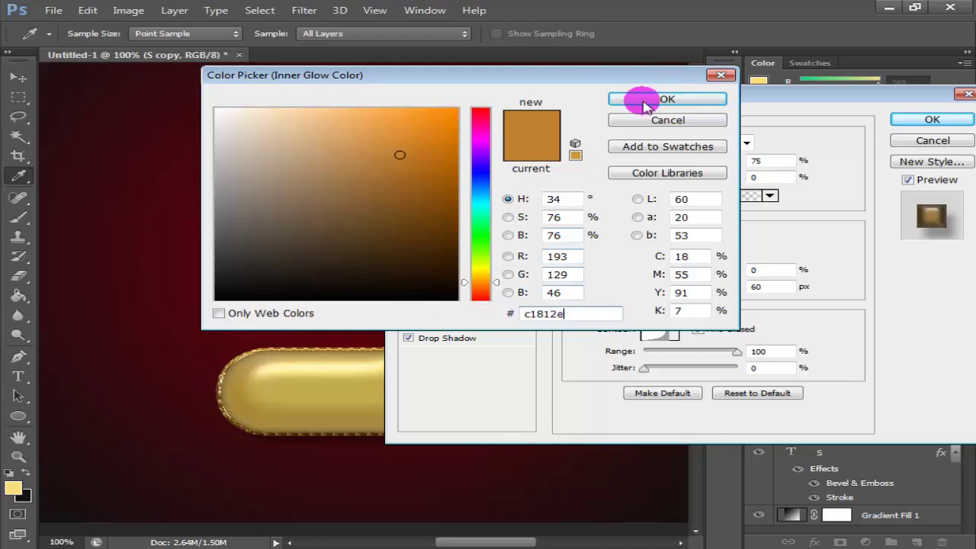
left_click(656, 99)
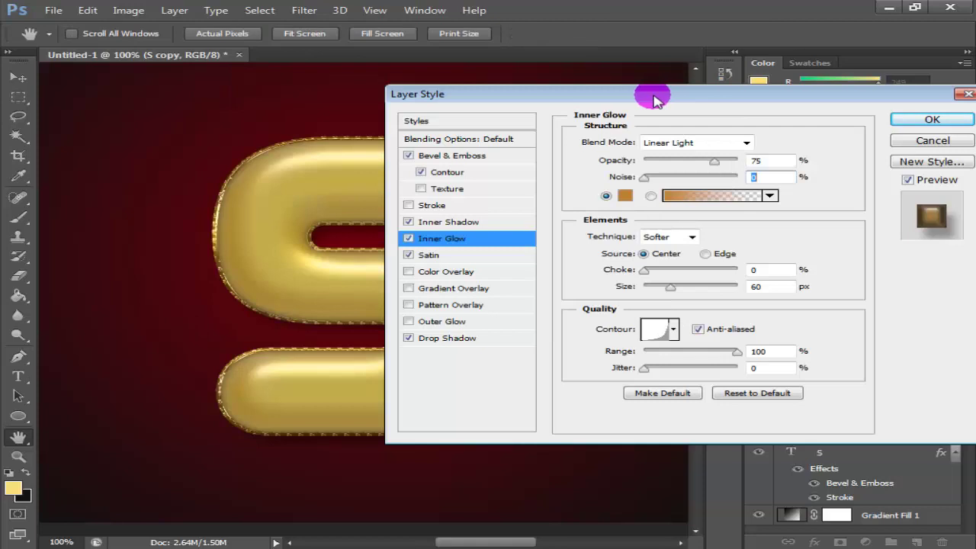
Step: Use Softer technique from the Center, 60 px size, and an anti-aliased glow contour
left_click(693, 240)
left_click(671, 252)
left_click(763, 270)
left_click(717, 330)
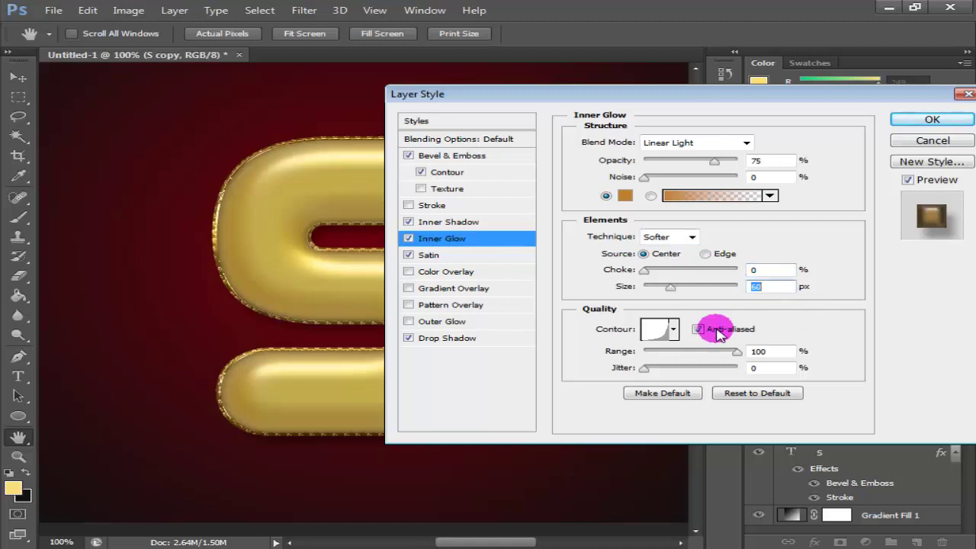
left_click(673, 329)
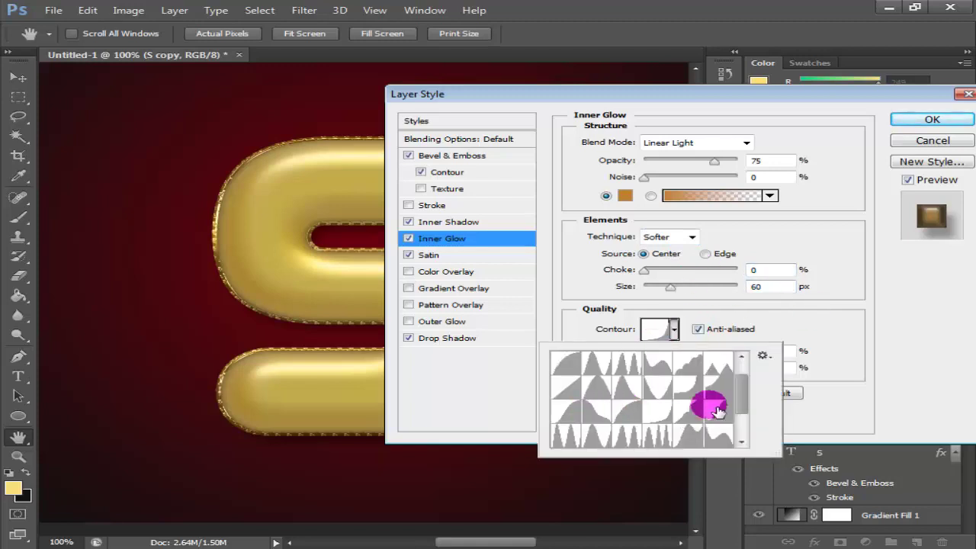
double_click(702, 421)
left_click(763, 350)
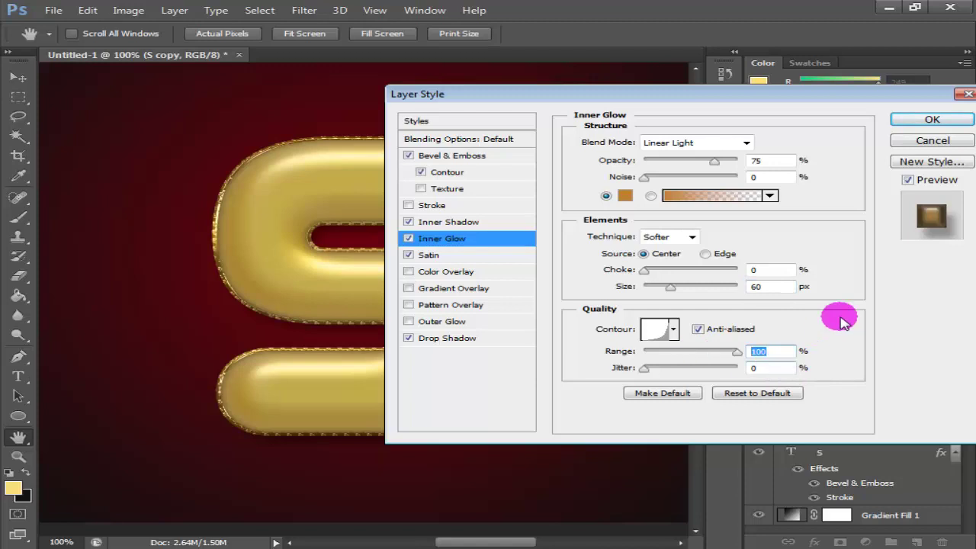
left_click(429, 255)
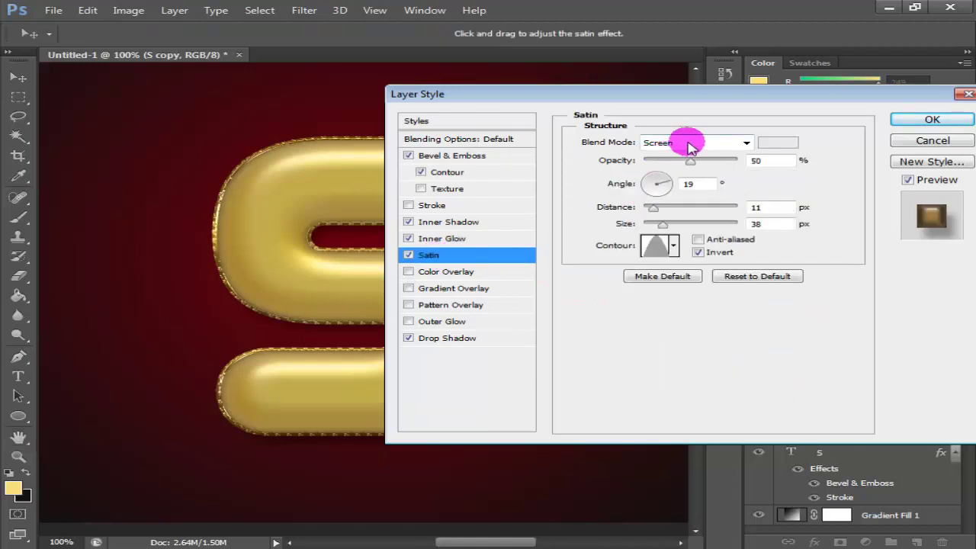
Step: Give the Satin a light grey e9e9e9 Screen colour at 50% with an inverted bell contour
left_click(777, 142)
double_click(618, 321)
double_click(591, 316)
double_click(581, 315)
left_click(662, 98)
double_click(699, 182)
left_click_drag(707, 188, 786, 216)
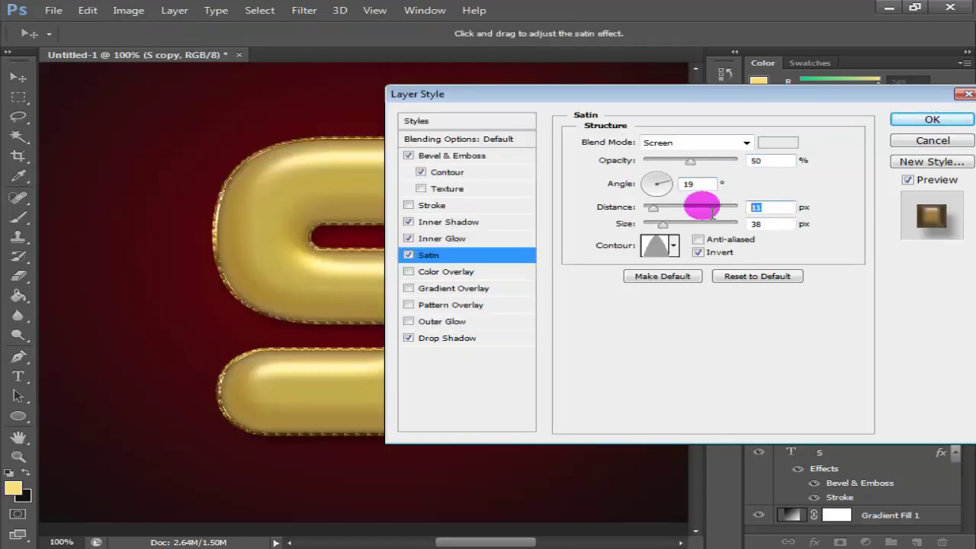
left_click(674, 245)
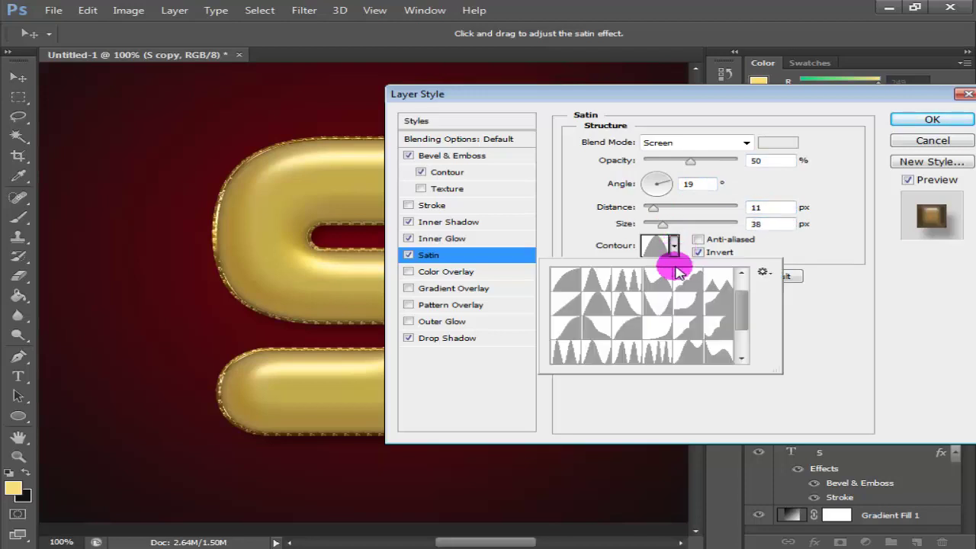
left_click(616, 298)
left_click(820, 247)
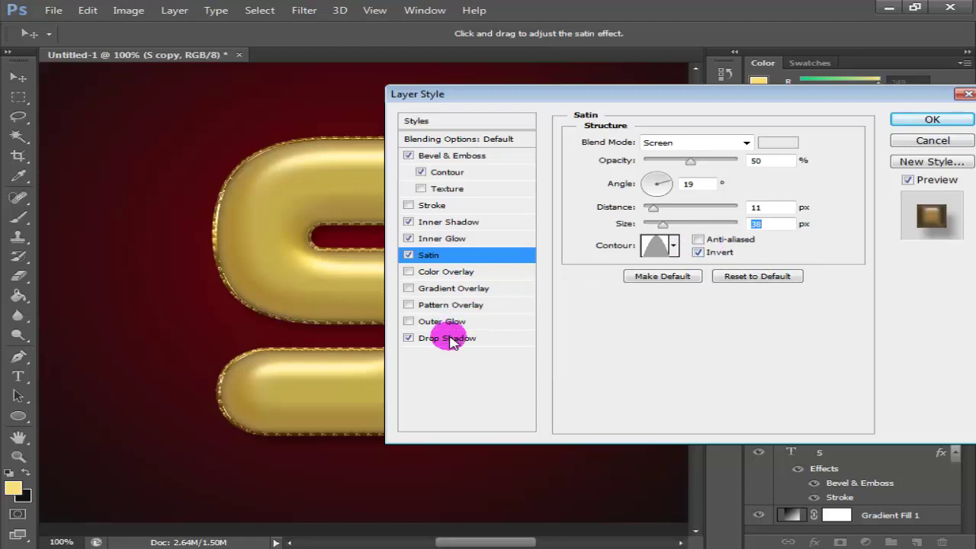
Step: Add an 8e8e8e Multiply drop shadow at 75%, 120°, distance 16, size 10
left_click(447, 338)
left_click(772, 144)
double_click(584, 315)
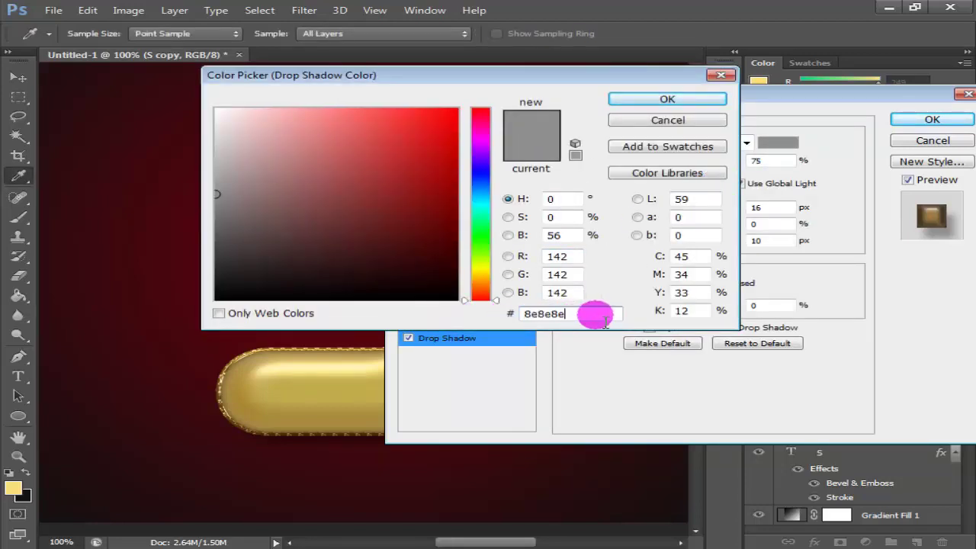
left_click(698, 102)
double_click(766, 163)
left_click(699, 190)
double_click(710, 183)
double_click(785, 210)
double_click(770, 240)
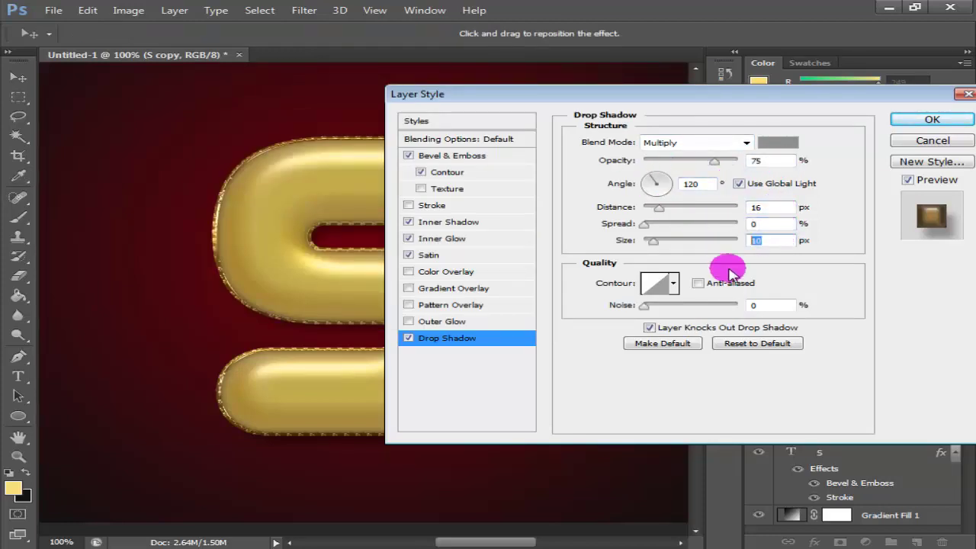
Step: Apply the S copy style, set its fill to 0%, and show the S copy 2 layer
left_click(932, 120)
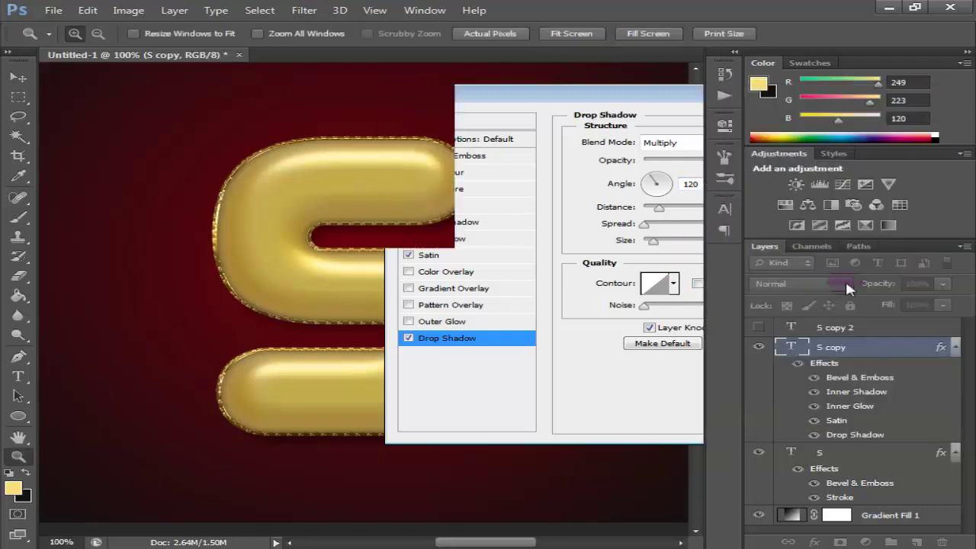
left_click(759, 327)
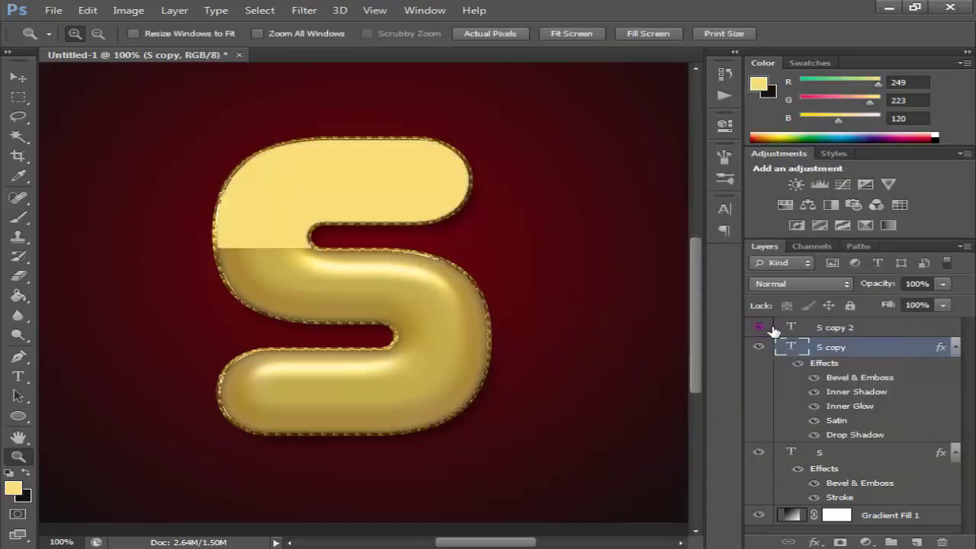
left_click(945, 305)
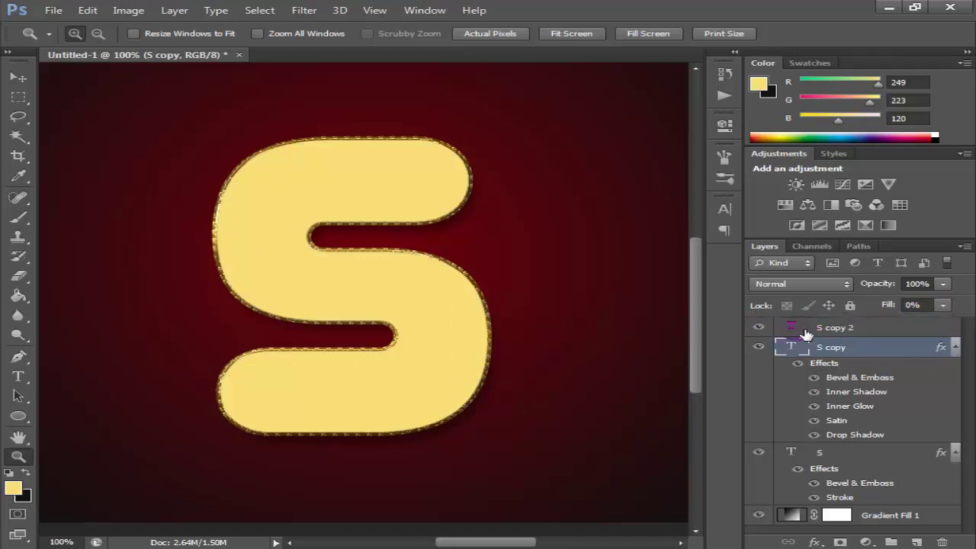
Step: Select S copy 2, collapse the effect lists, and bring up its Blending Options
left_click(900, 327)
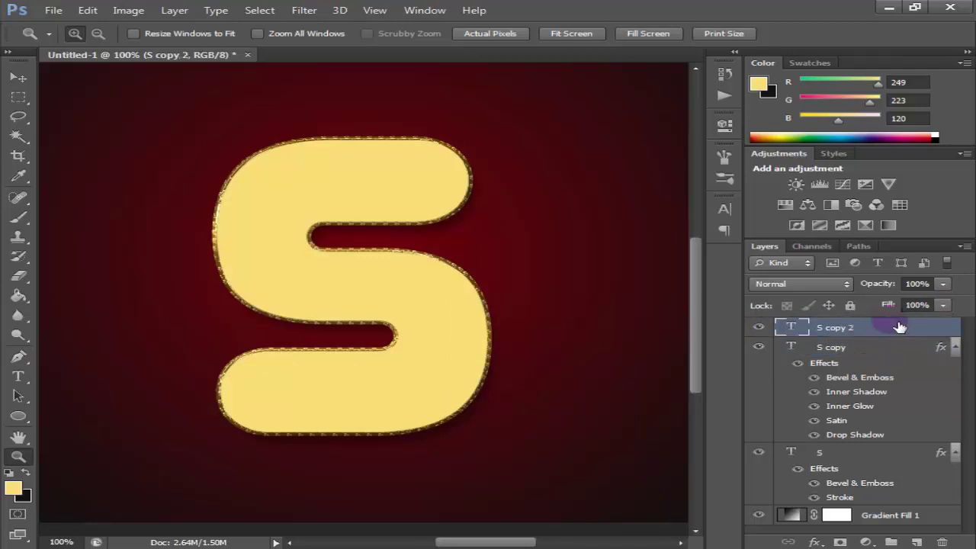
left_click(956, 348)
left_click(956, 368)
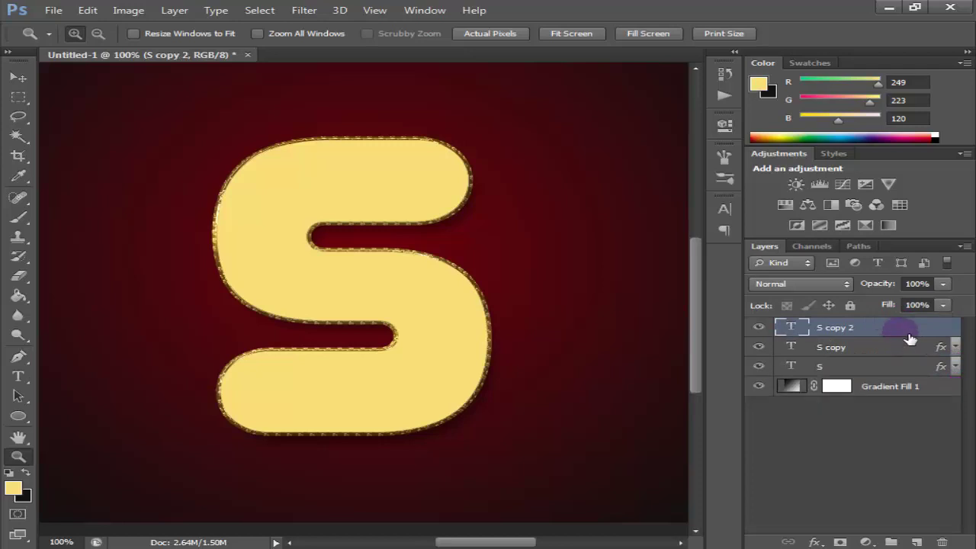
right_click(909, 338)
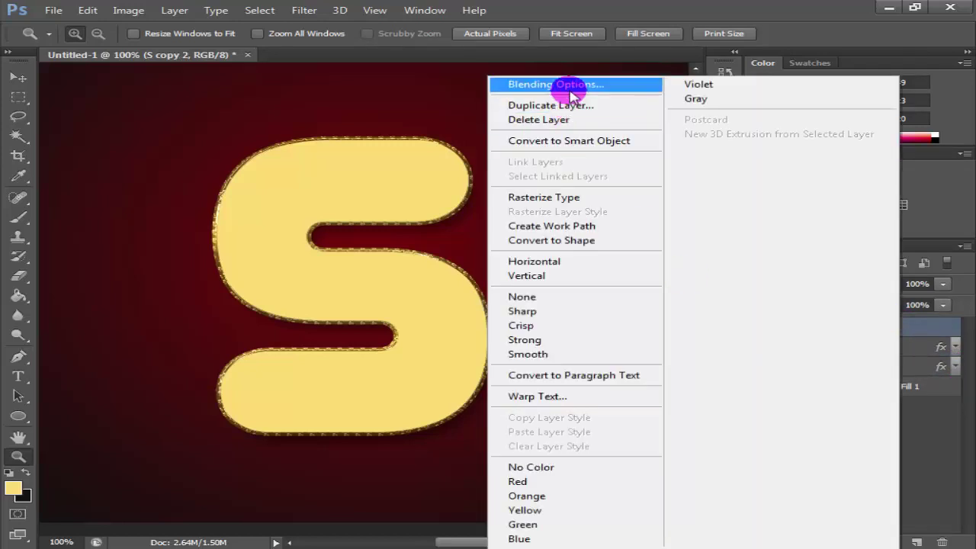
left_click(573, 85)
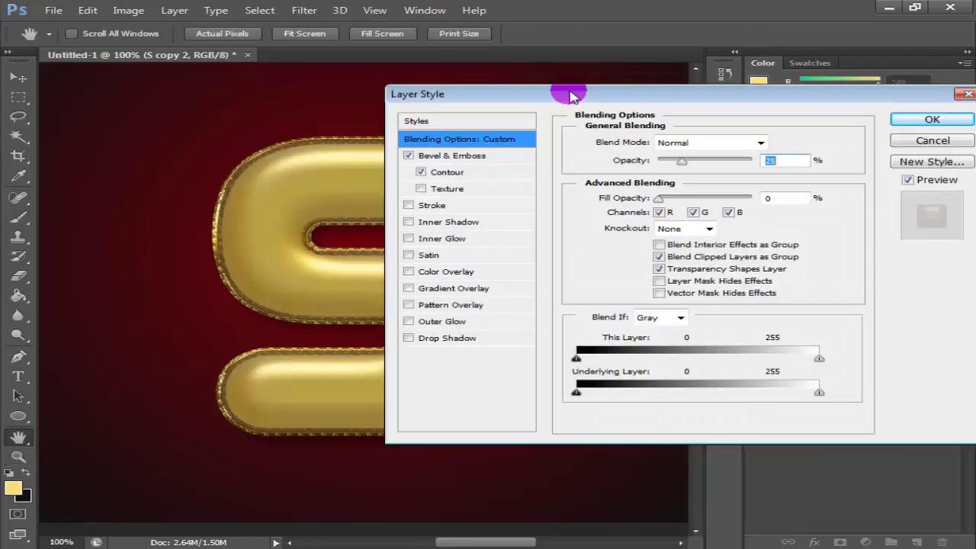
Step: Set the S copy 2 bevel to depth 300, size 40, angle 80 with an anti-aliased gloss contour
left_click(455, 160)
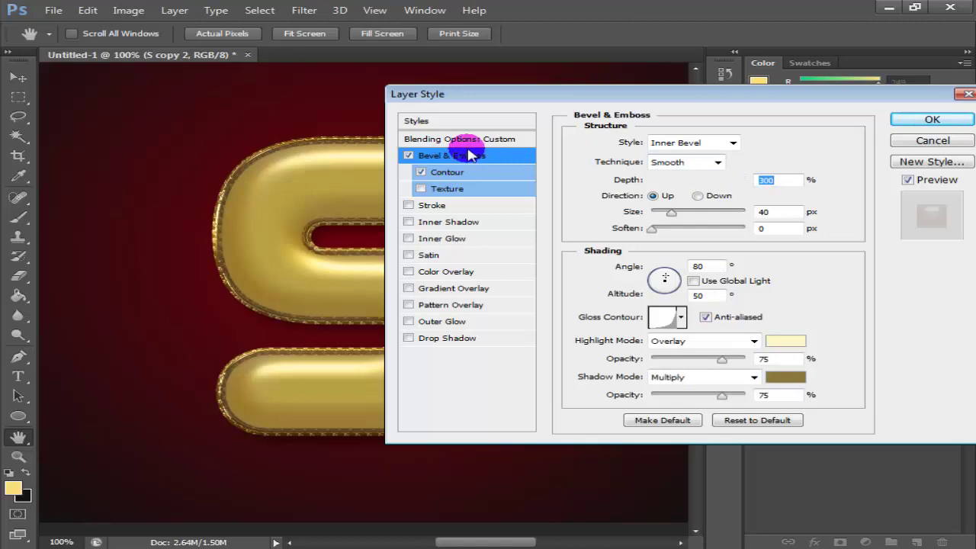
left_click(786, 182)
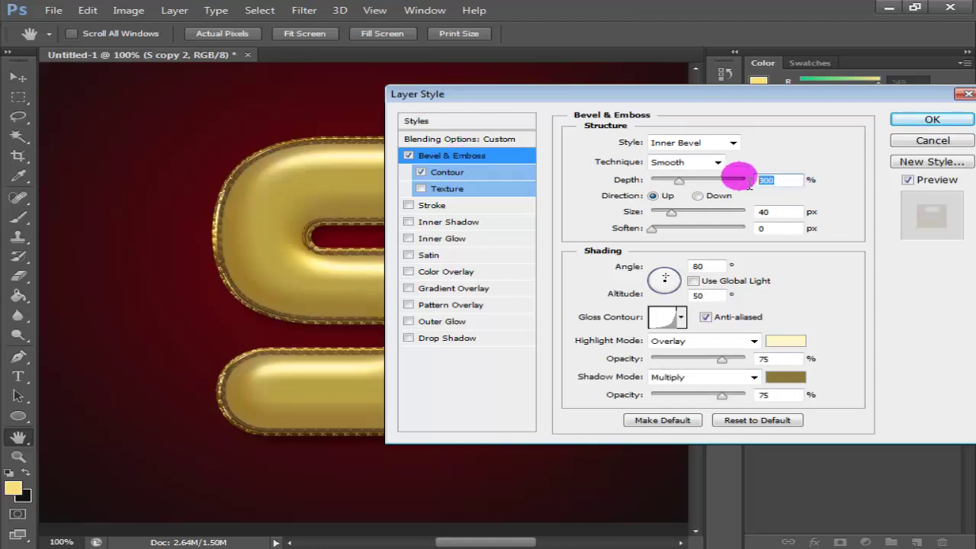
double_click(764, 213)
double_click(772, 229)
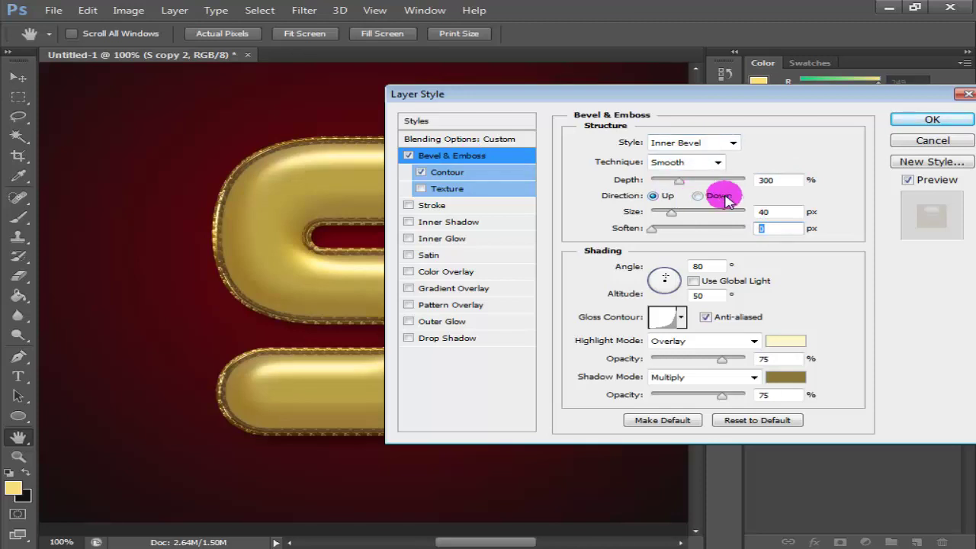
double_click(718, 271)
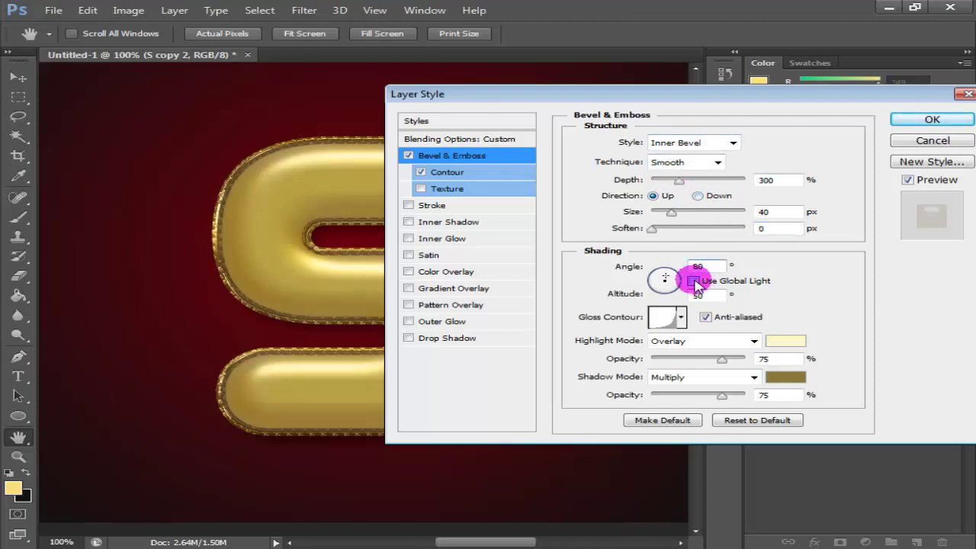
left_click(706, 318)
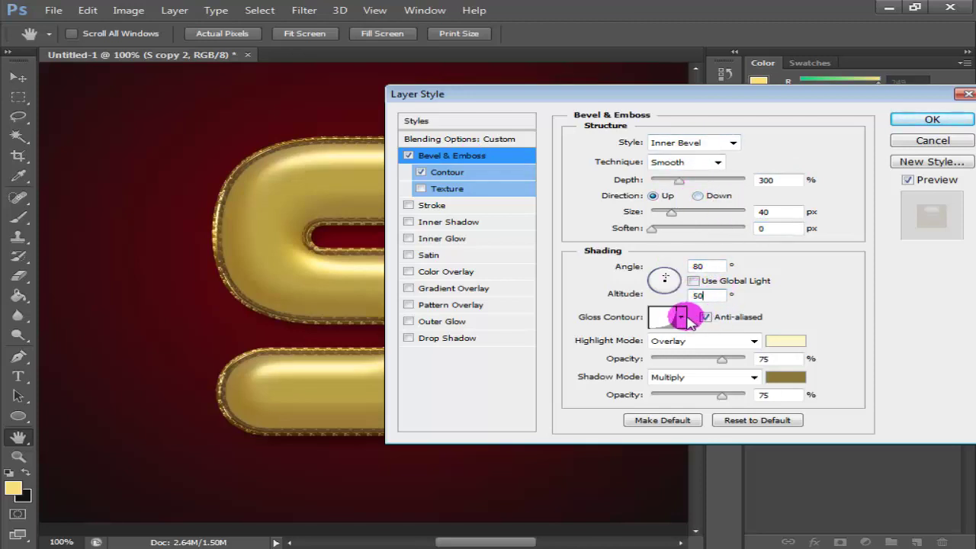
Step: Set the bevel highlight to fff5cc and the shadow to 8c773d
double_click(757, 359)
left_click(785, 341)
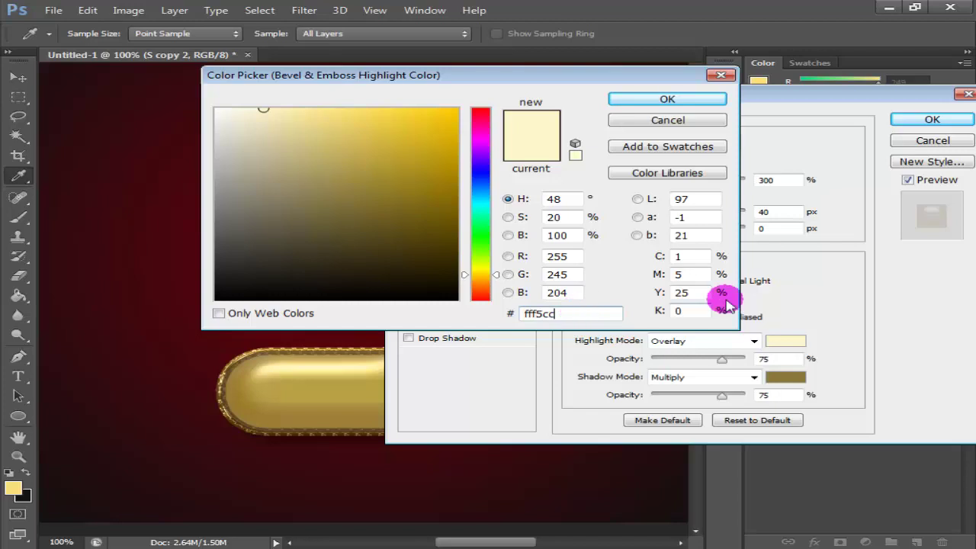
left_click(690, 100)
left_click(800, 381)
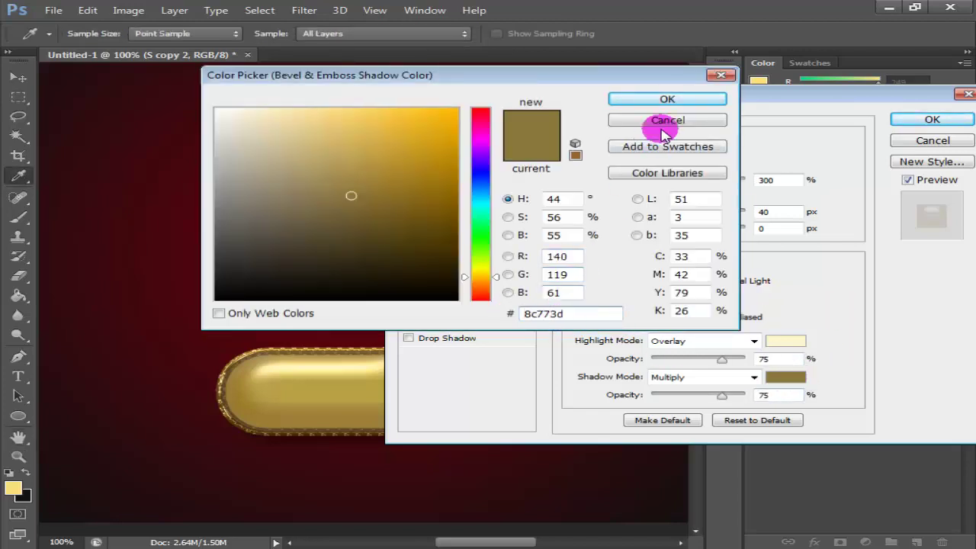
left_click(682, 105)
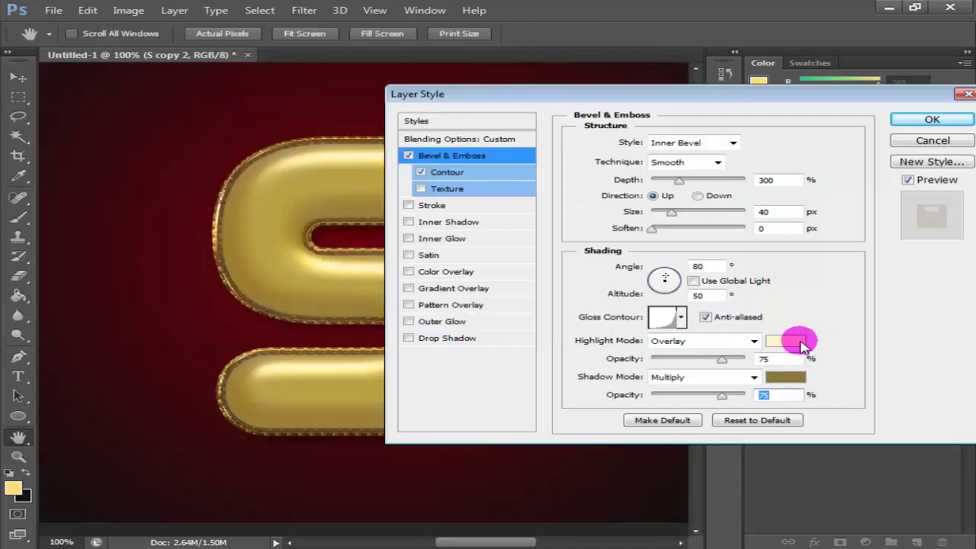
left_click(796, 341)
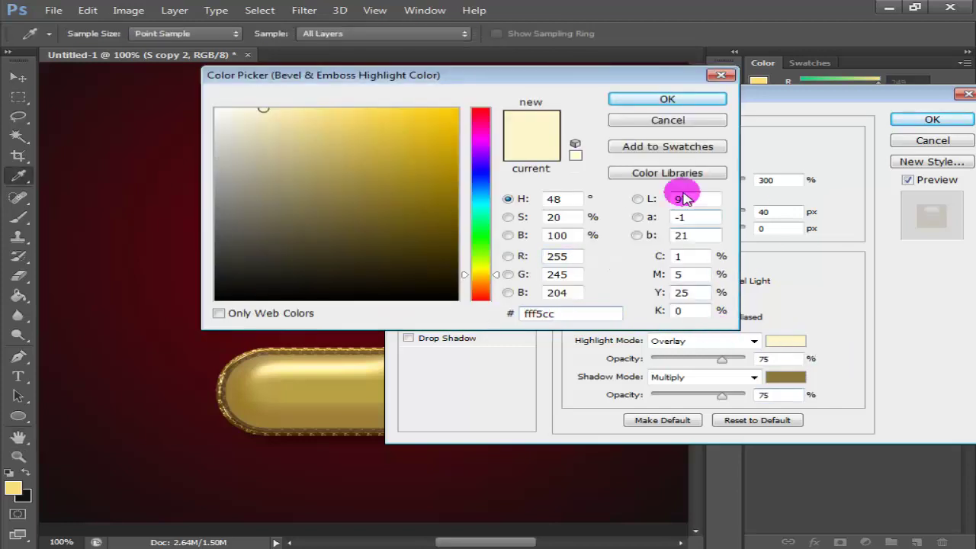
left_click(686, 99)
Step: Add a bevel Contour preset, apply the style, and lower the layer opacity to 25%
left_click(438, 172)
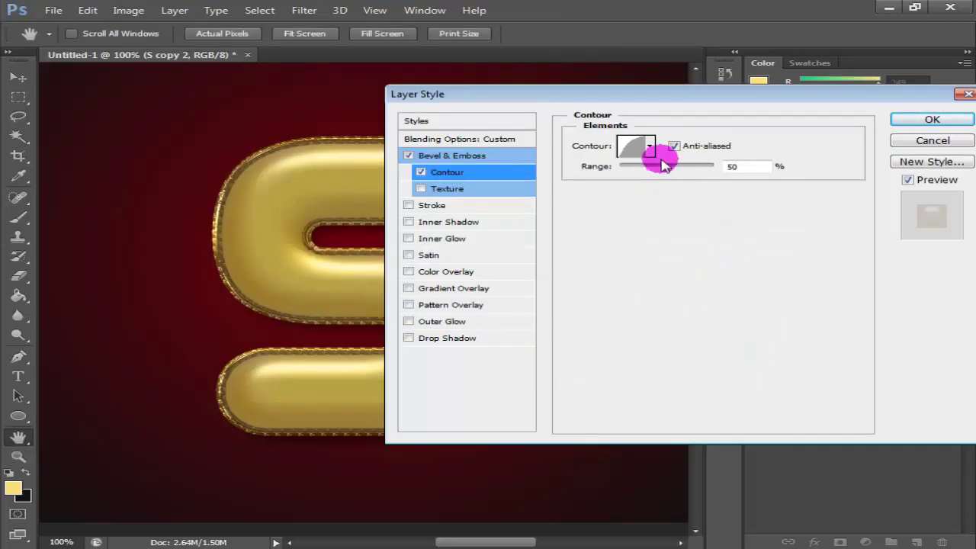
left_click(649, 146)
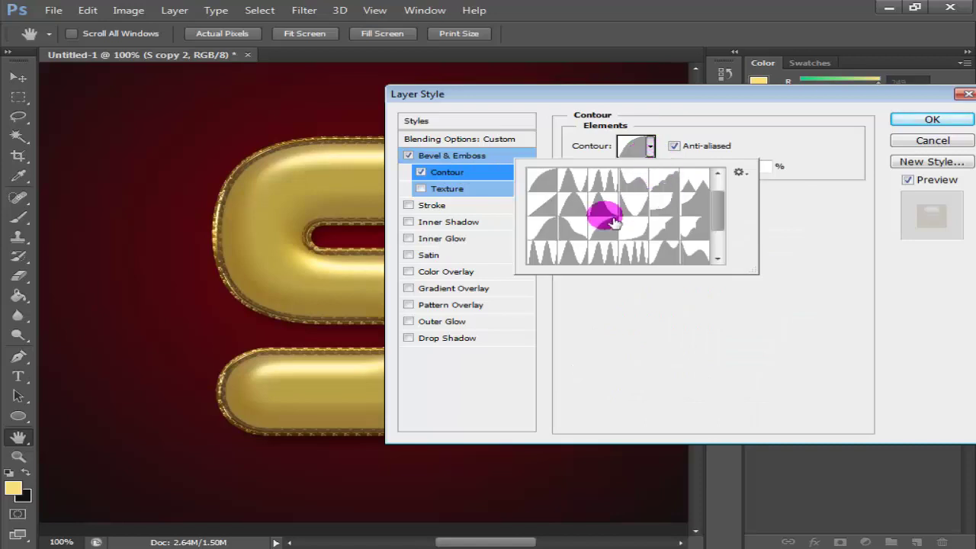
double_click(560, 184)
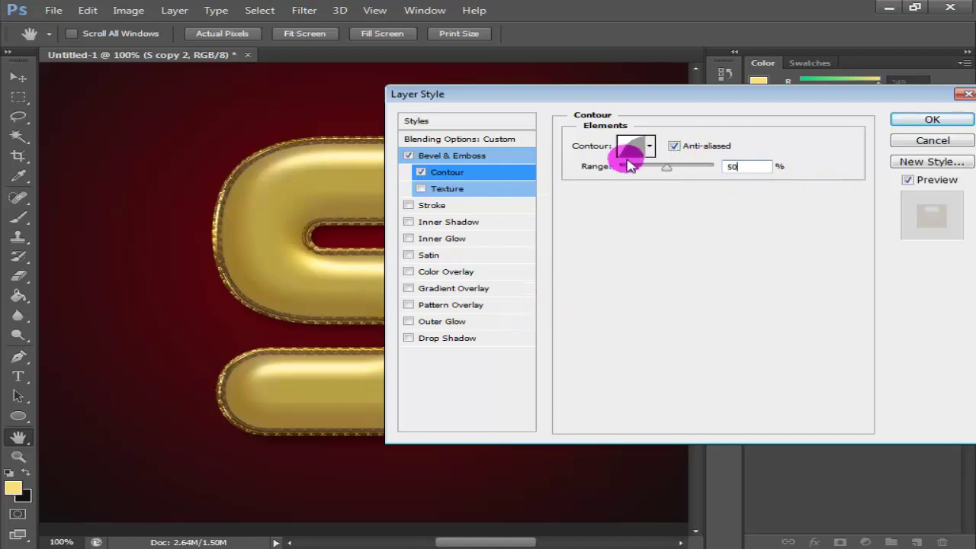
left_click(931, 119)
left_click(943, 296)
mouse_move(898, 313)
left_mouse_down()
mouse_move(966, 311)
mouse_move(896, 311)
left_mouse_up()
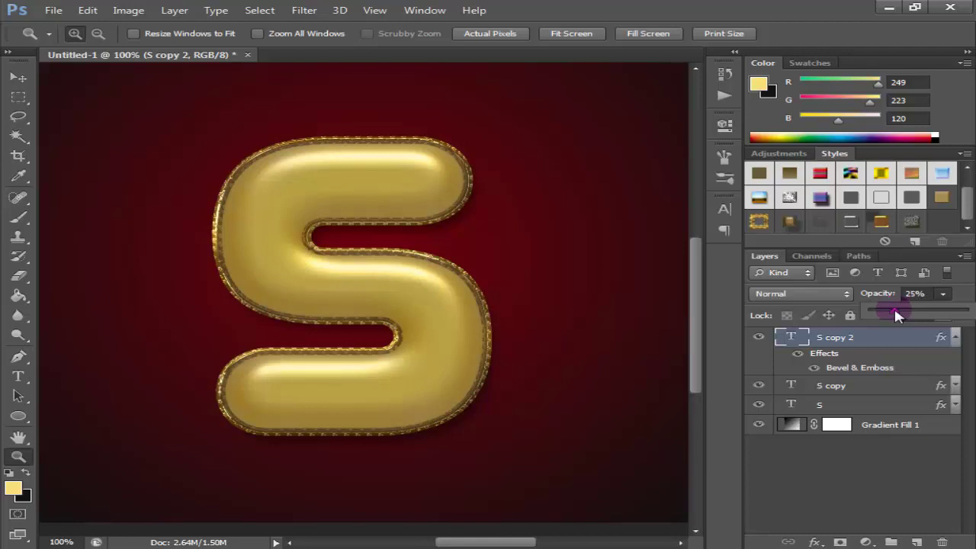
Step: Toggle S copy 2's visibility to compare and collapse its effects list
left_click(943, 293)
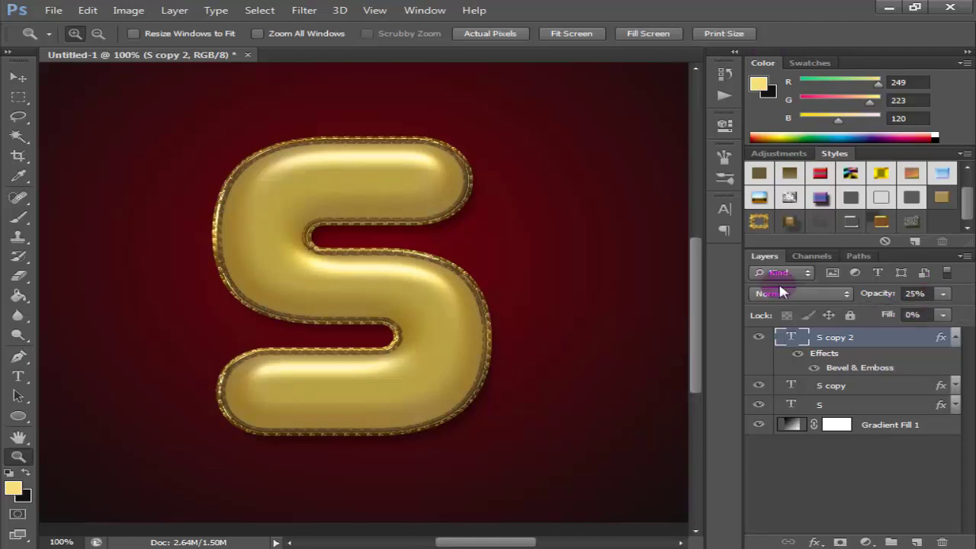
left_click(761, 338)
left_click(760, 337)
left_click(956, 338)
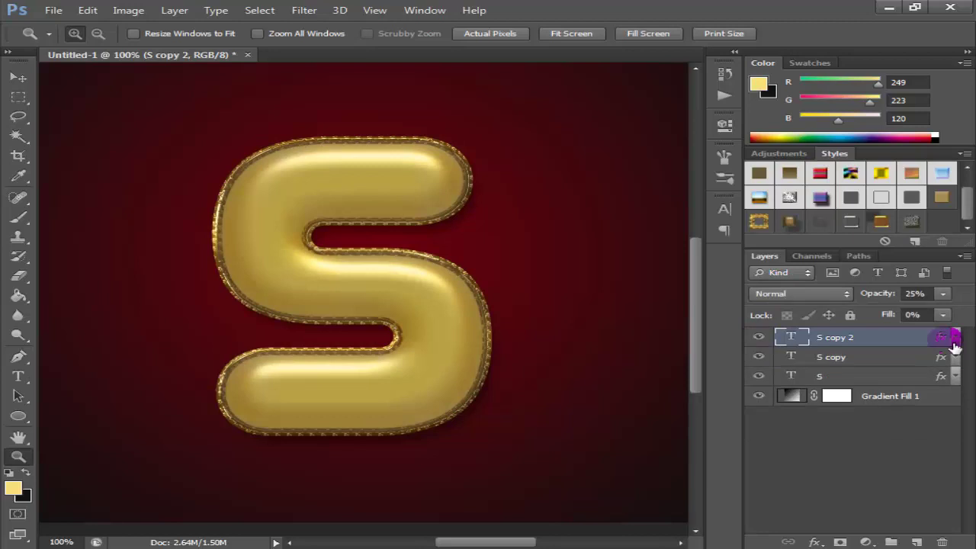
left_click(761, 153)
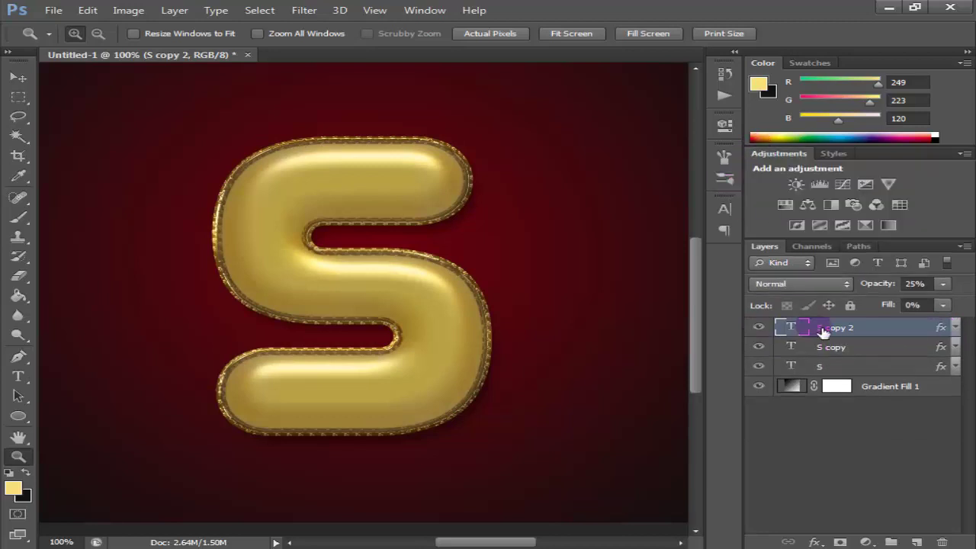
Step: Step through the S, S copy and S copy 2 layers to check their settings
key("alt+bracketleft")
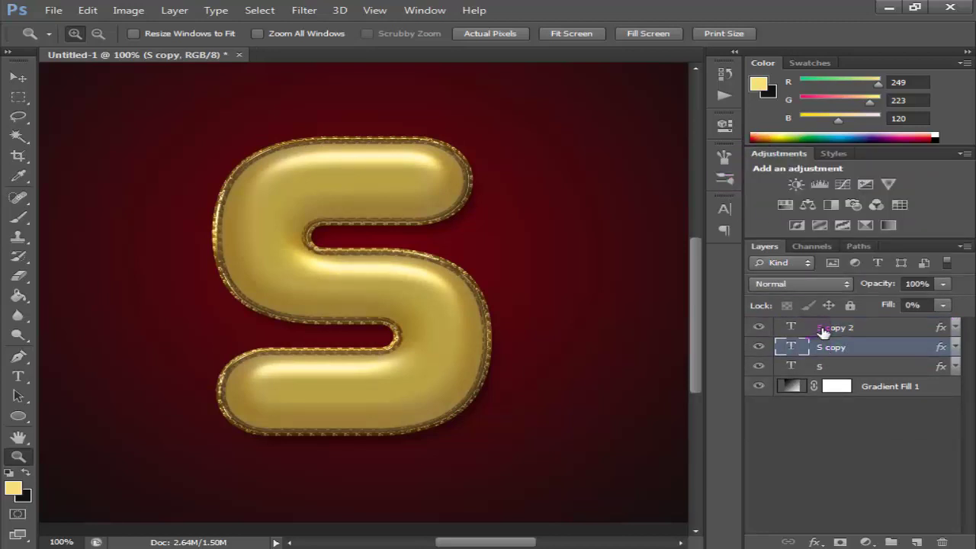
left_click(908, 370)
left_click(902, 348)
left_click(920, 334)
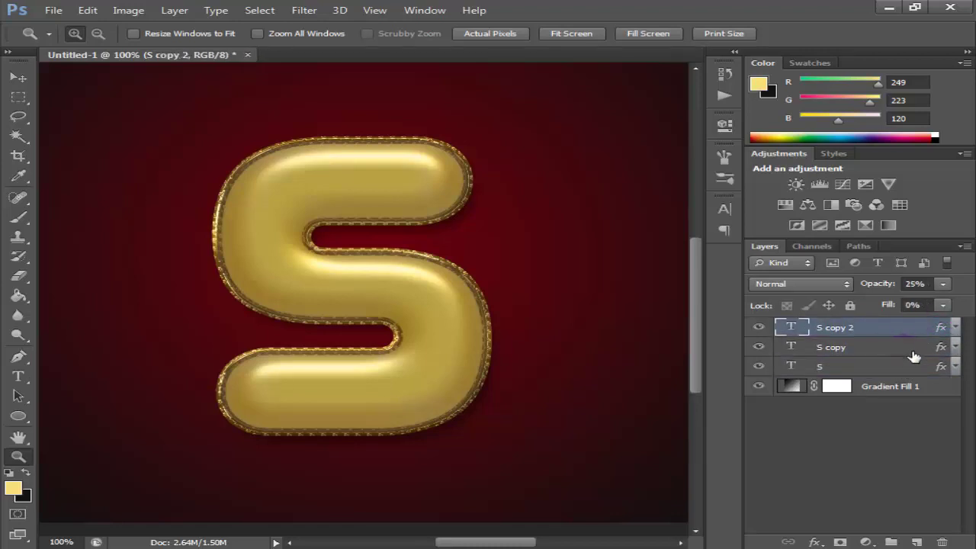
left_click(913, 350)
left_click(943, 305)
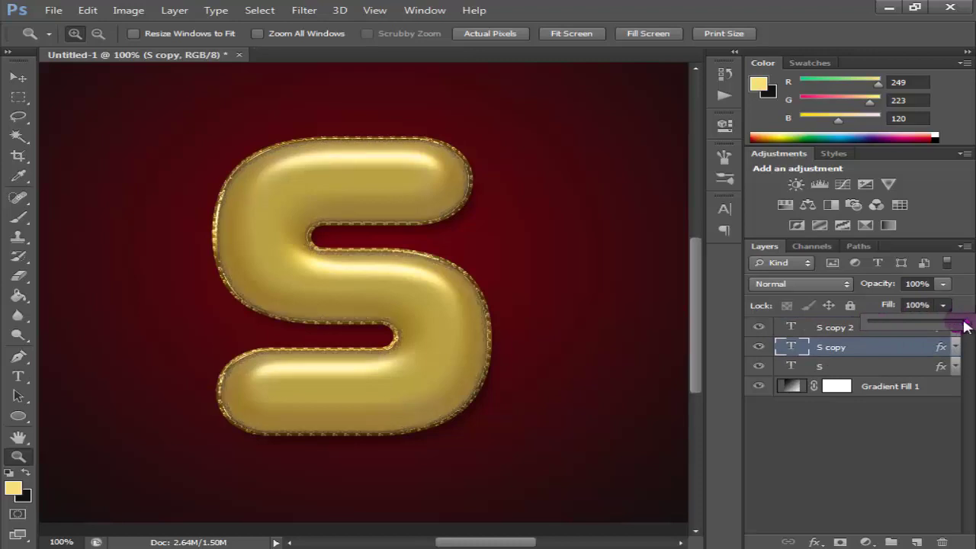
Step: Hide S copy 2 and S copy, then show S, S copy and S copy 2 again
left_click(835, 432)
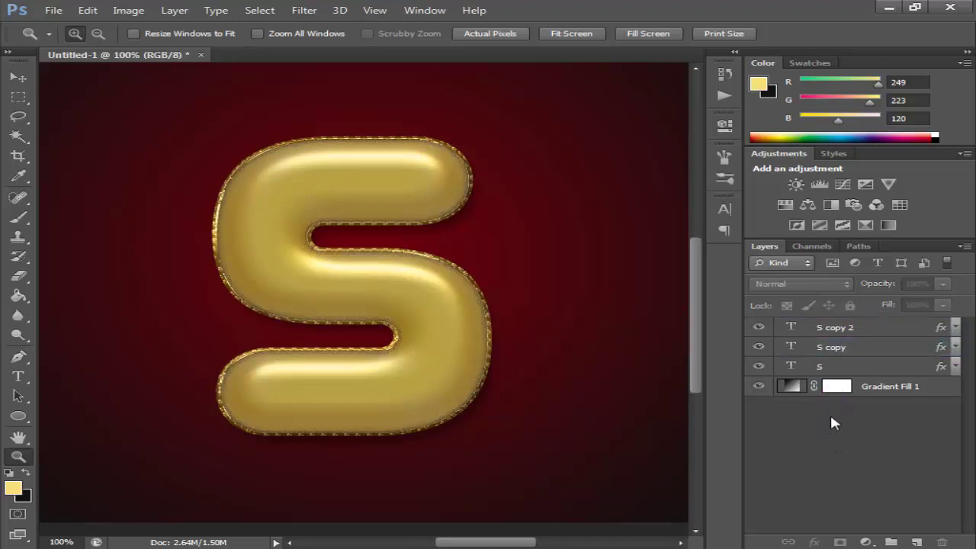
left_click(758, 327)
left_click(759, 347)
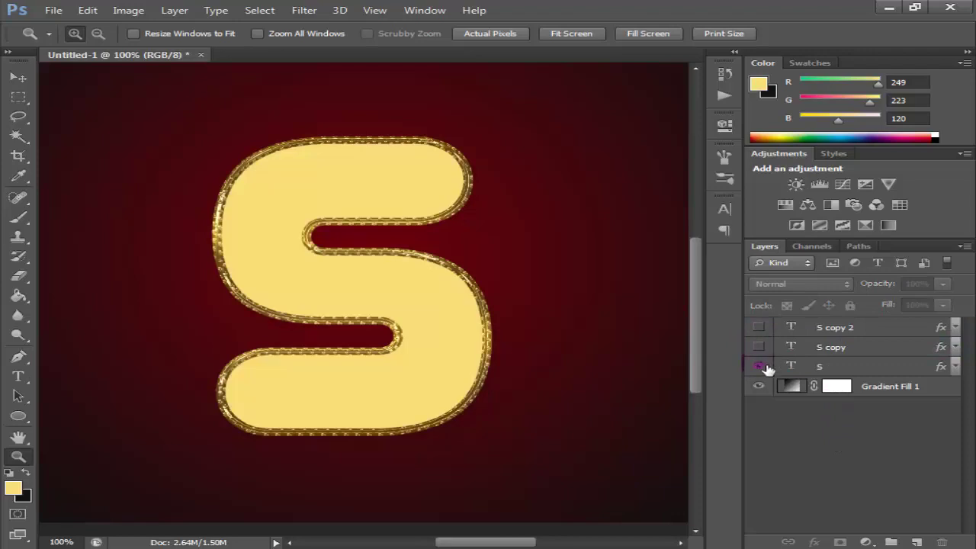
left_click(759, 366)
left_click(759, 347)
left_click(759, 327)
left_click(877, 369)
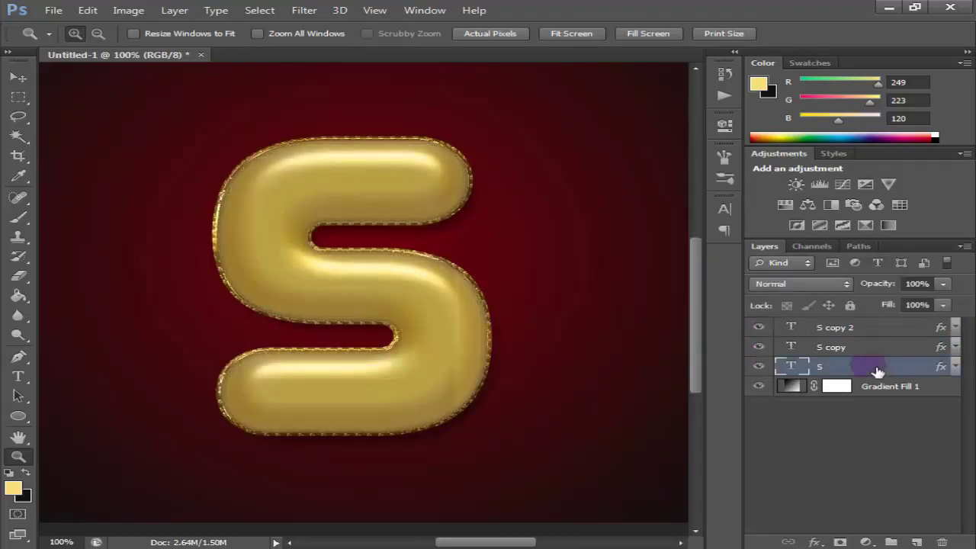
Step: Set S copy 2's fill to 0 and its opacity to 25
left_click(914, 306)
left_click(888, 347)
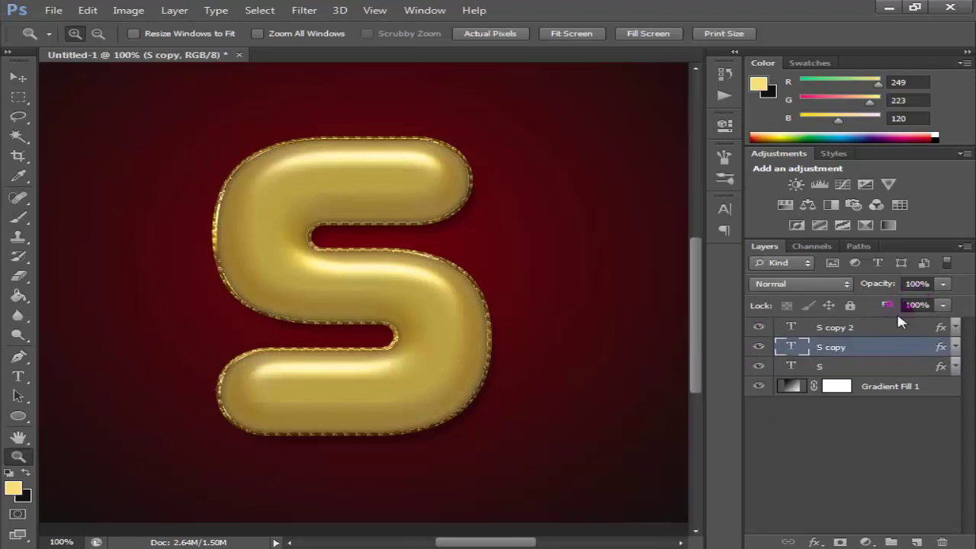
left_click(877, 327)
left_click(914, 305)
type("0")
left_click(915, 284)
type("25")
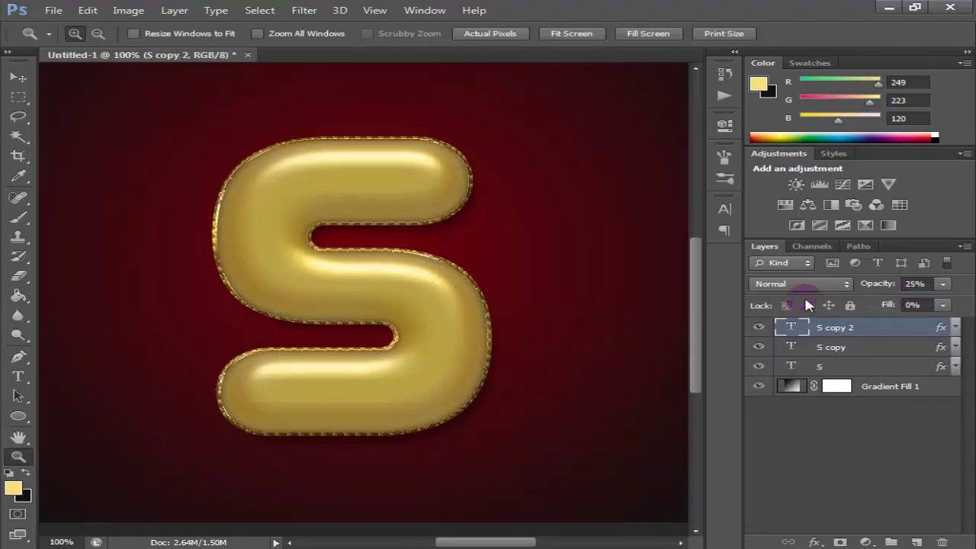
Step: Add a new empty Layer 1 directly above S copy
left_click(785, 369)
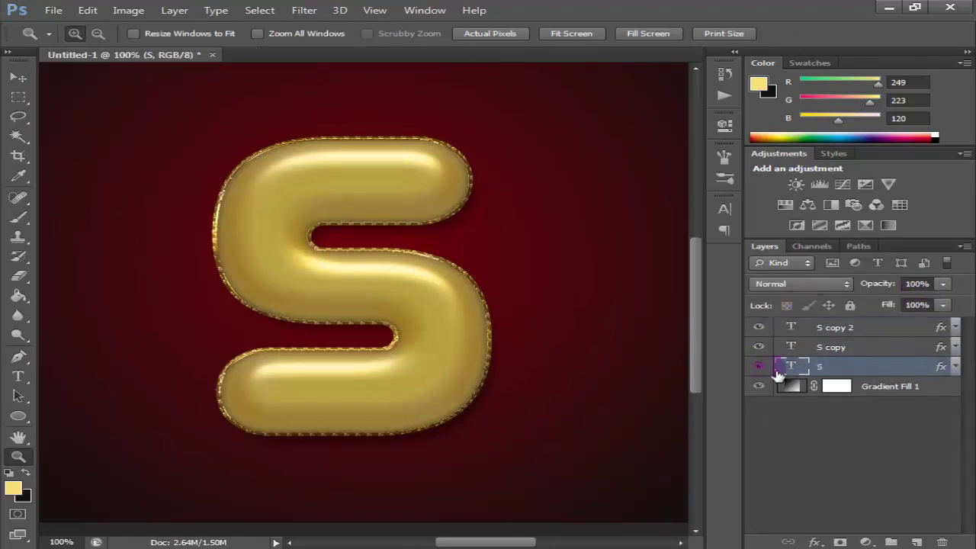
left_click(892, 348)
left_click(916, 541)
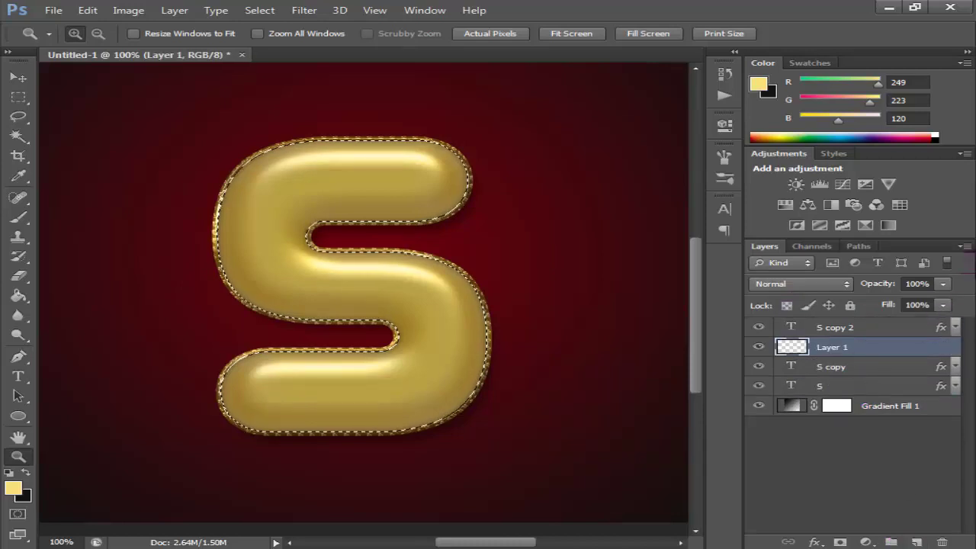
Step: Set the foreground colour to darker gold hex dbb858
left_click(23, 95)
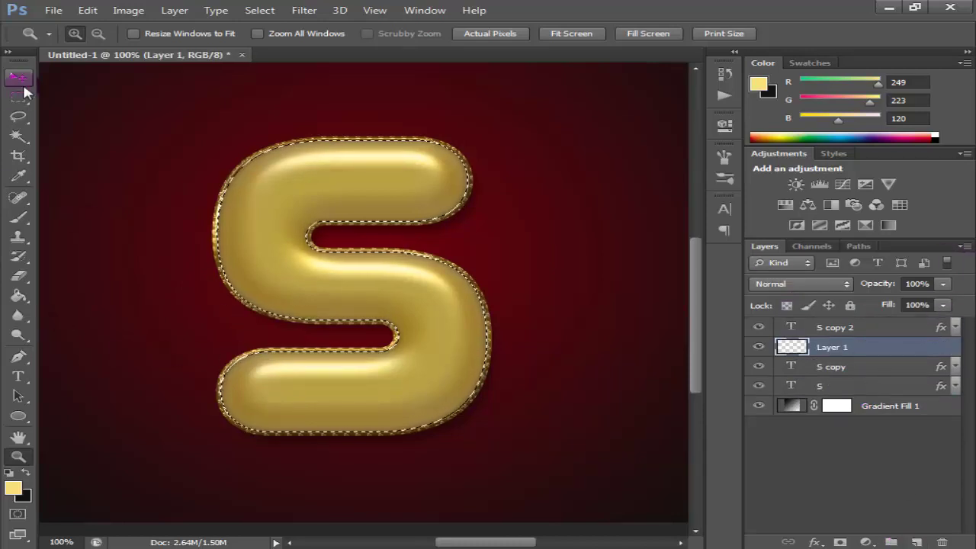
left_click(12, 488)
left_click(571, 314)
double_click(571, 314)
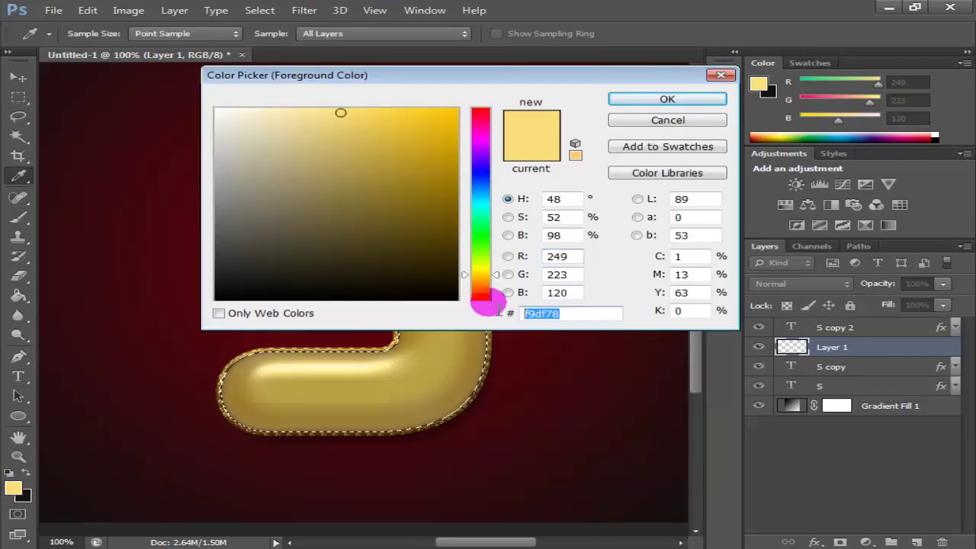
type("dbb858")
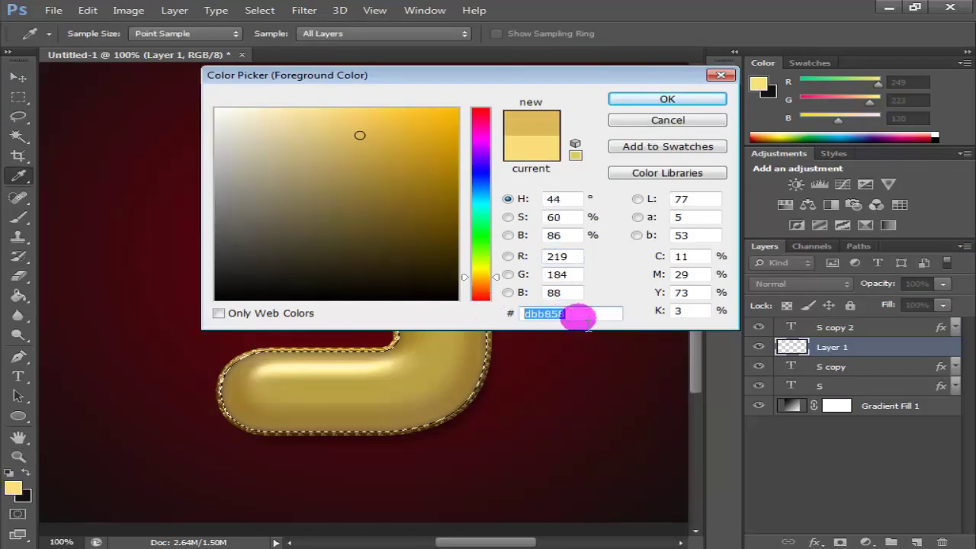
left_click(568, 313)
left_click(655, 99)
Step: Load the letter S outline as a selection from its layer thumbnail
key("z")
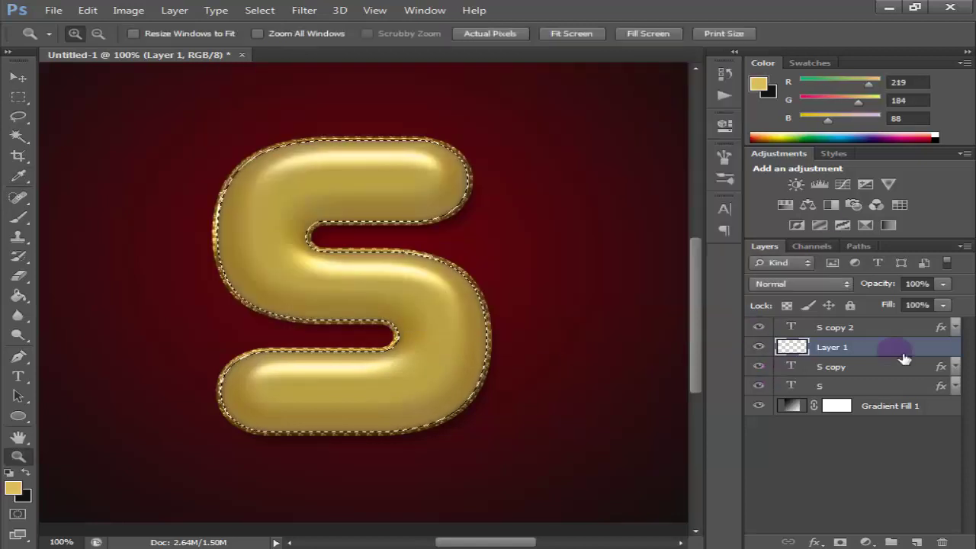
left_click(29, 97)
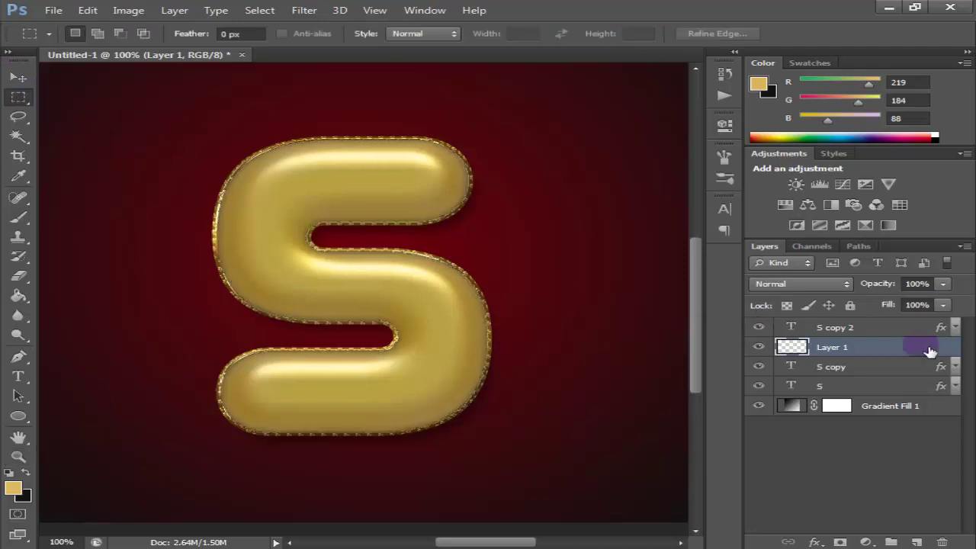
left_click(800, 388, "ctrl")
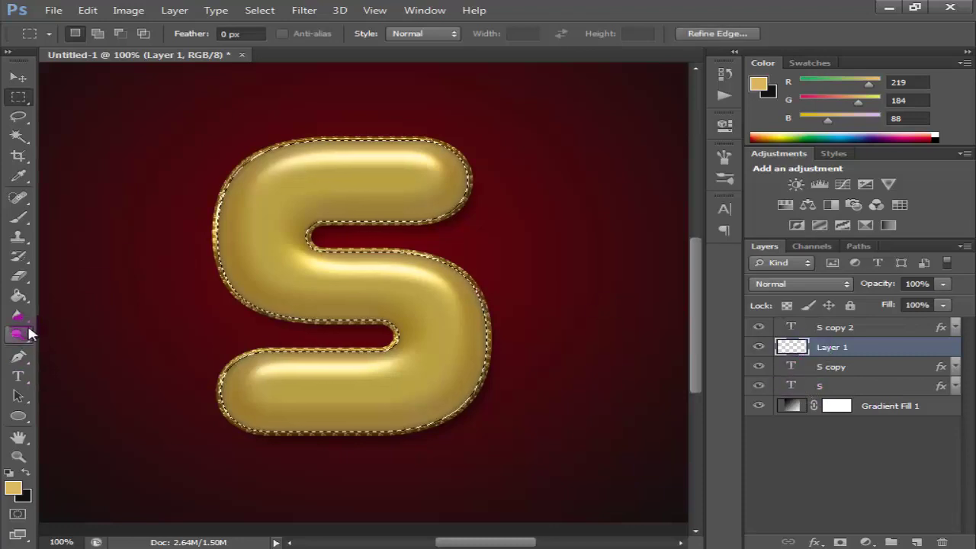
Step: Load the floral_swirls brush set into the Brush tool's presets
left_click(20, 216)
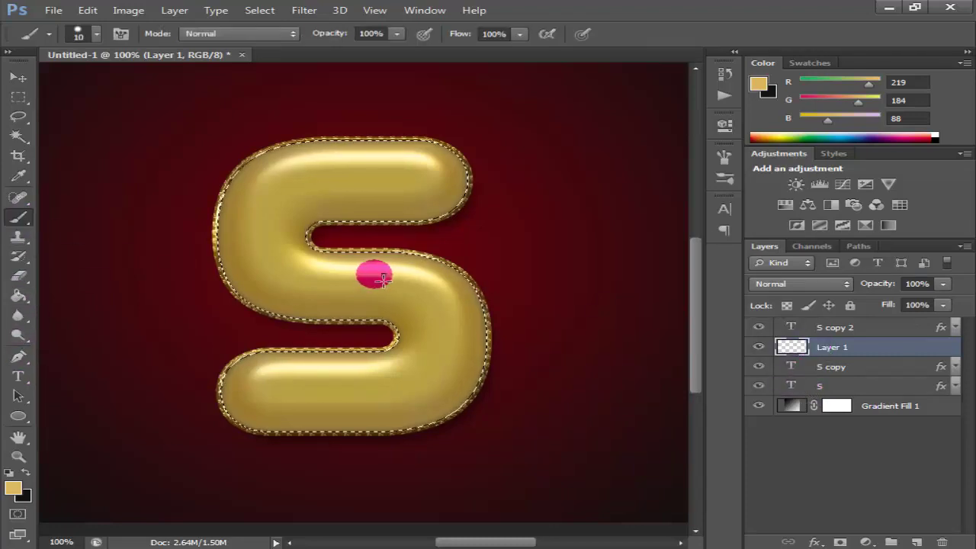
right_click(383, 280)
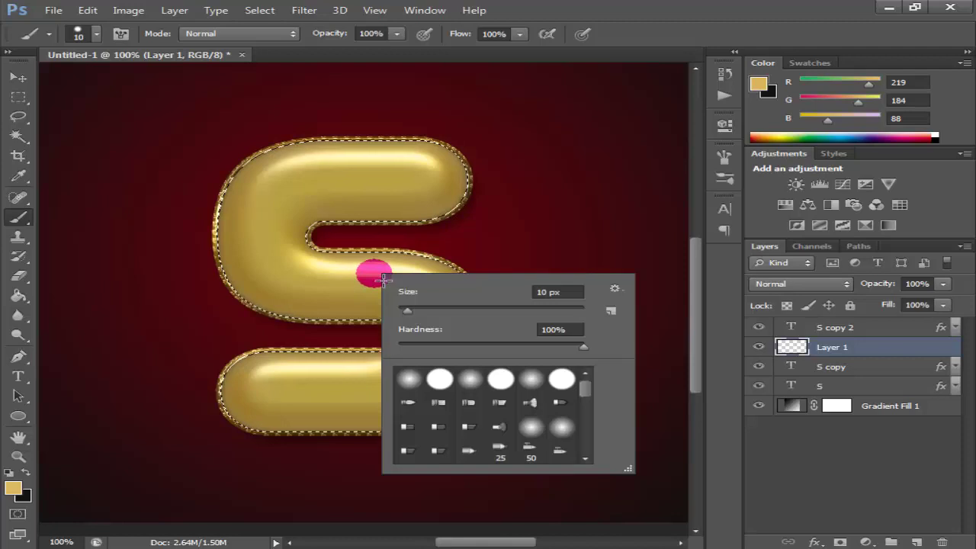
left_click(615, 289)
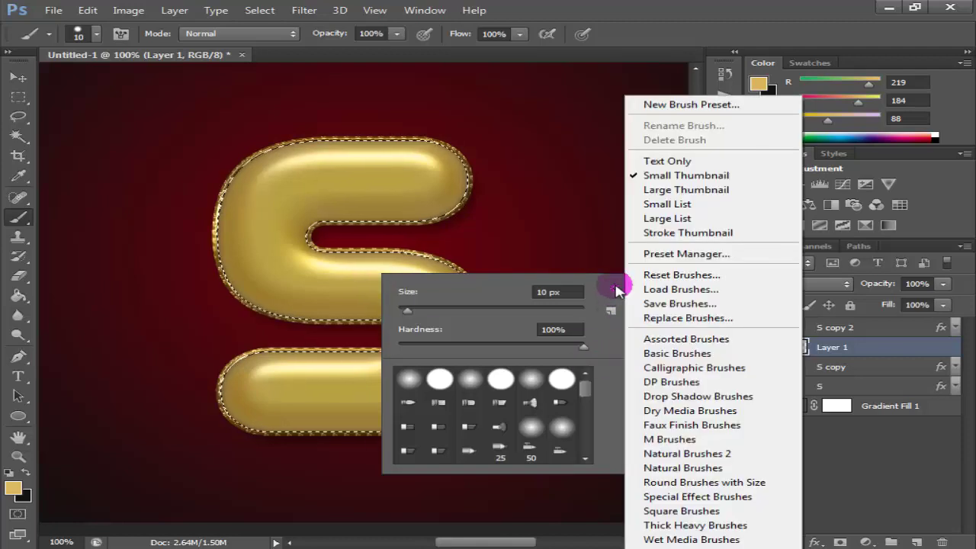
left_click(699, 291)
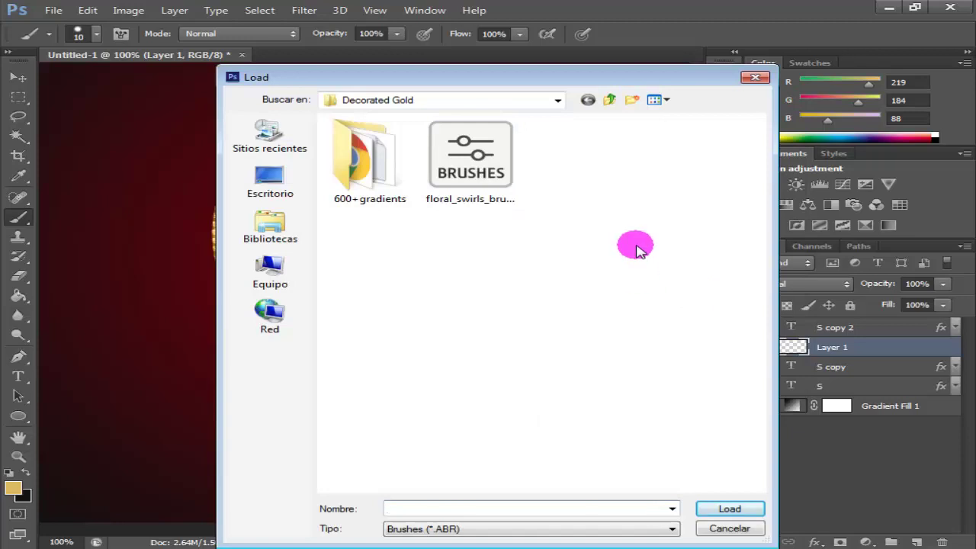
left_click(487, 169)
double_click(477, 174)
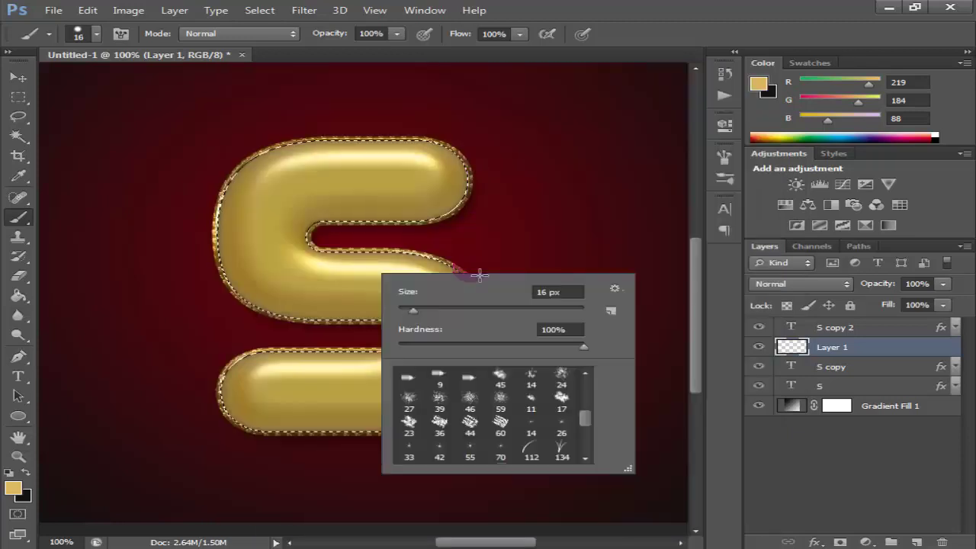
key("Escape")
Step: In the Brush panel, choose swirl tip 349 and set its angle to -35°
key("F5")
left_click_drag(692, 155, 696, 194)
left_click(676, 202)
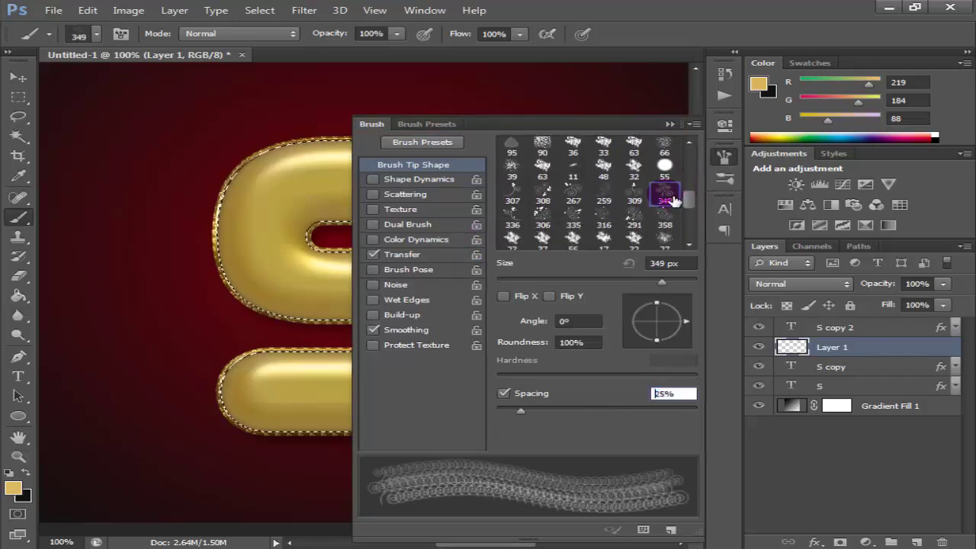
left_click(533, 321)
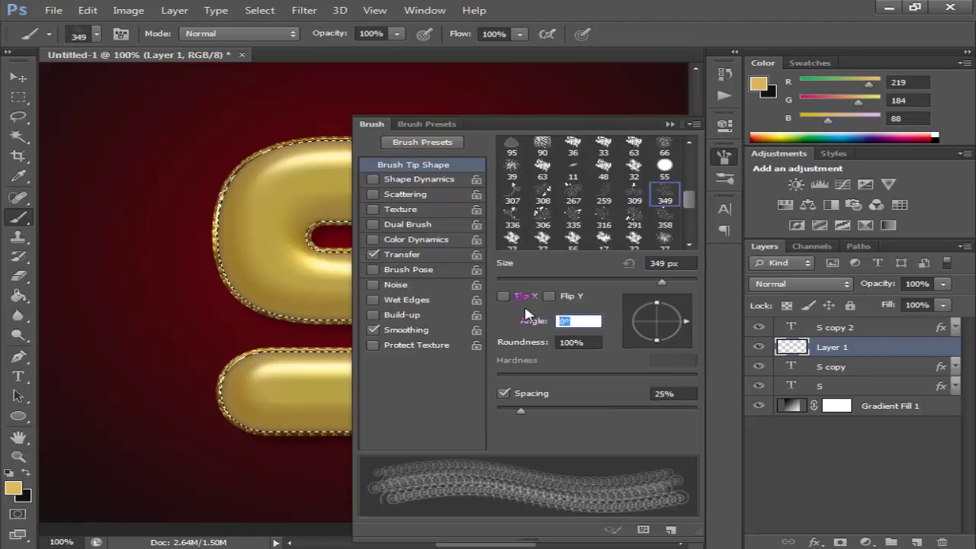
left_click(579, 320)
type("-35")
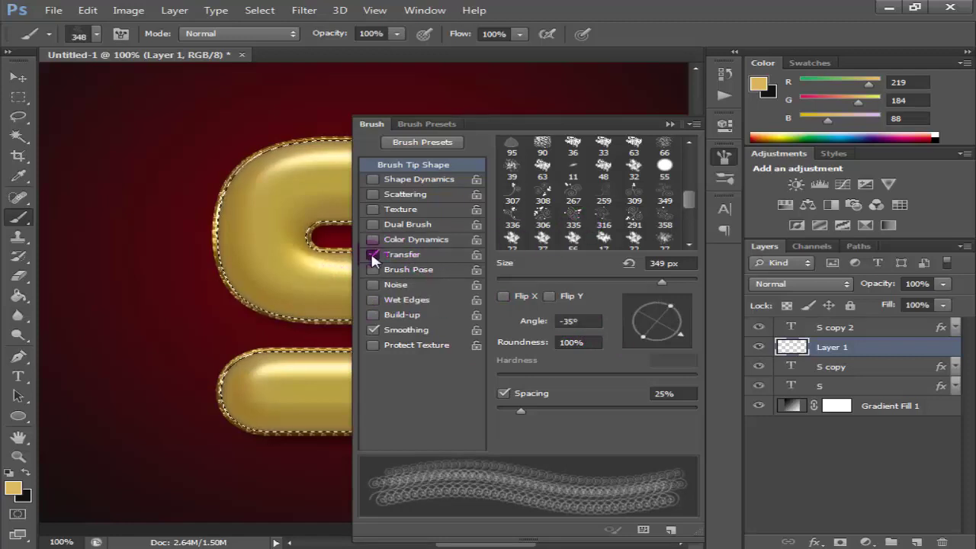
left_click(670, 124)
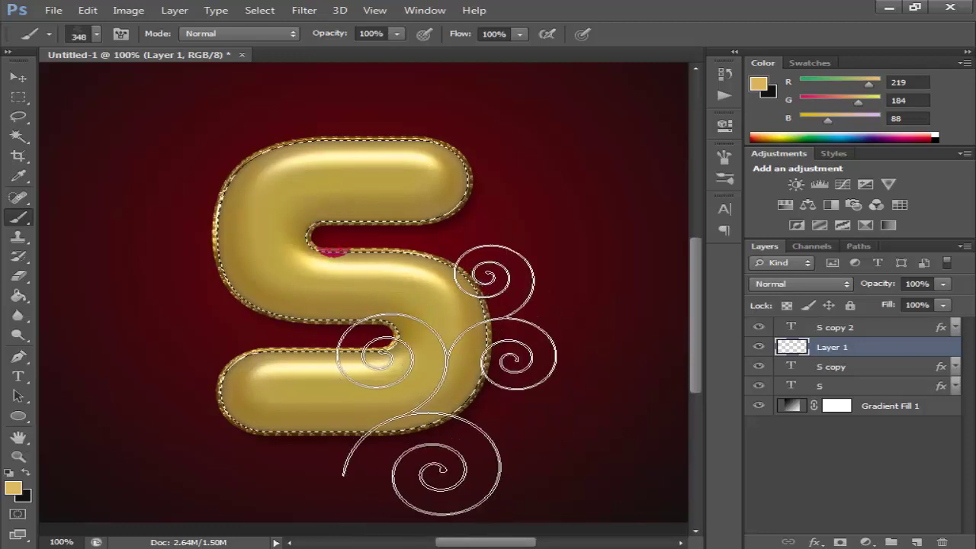
Step: Stamp a gold swirl with the swirl brush over the letter S on Layer 1
left_click(463, 363)
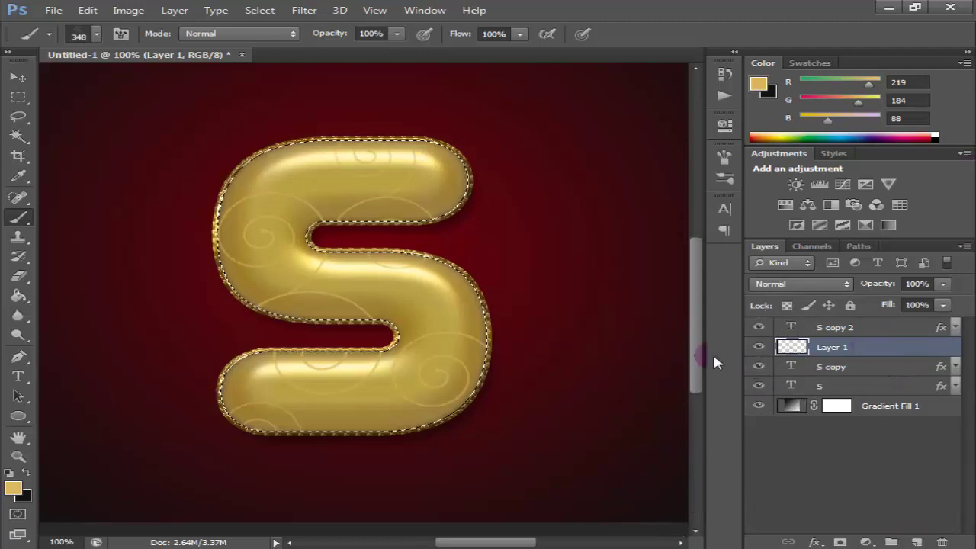
left_click_drag(793, 347, 842, 384)
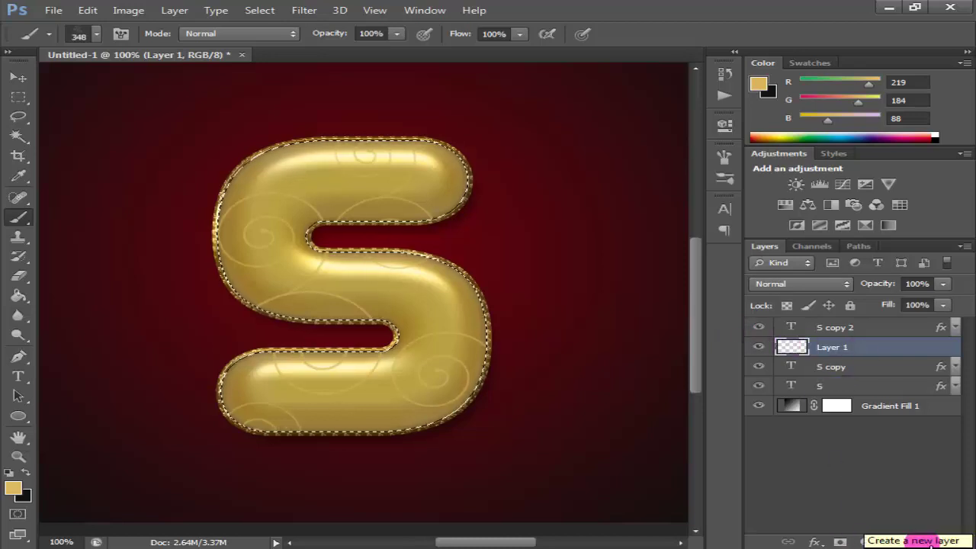
Step: Add Layer 2, hide Layer 1, and start erasing swirl marks along the S
left_click(918, 542)
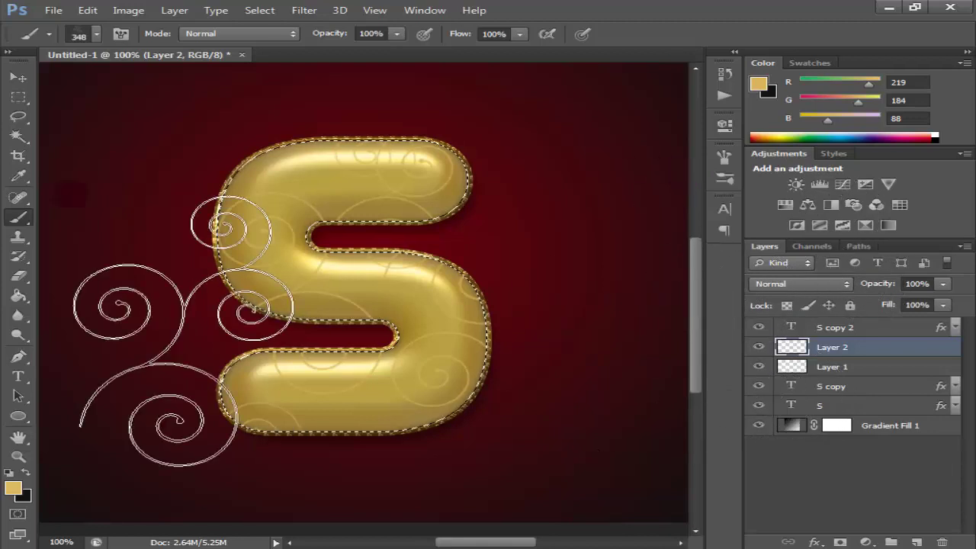
left_click(18, 276)
left_click(759, 367)
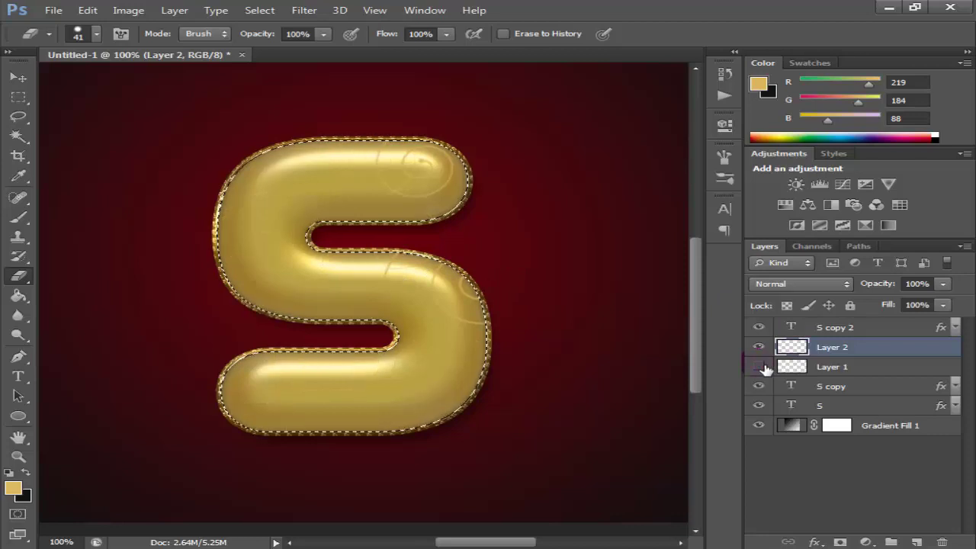
left_click_drag(399, 272, 388, 289)
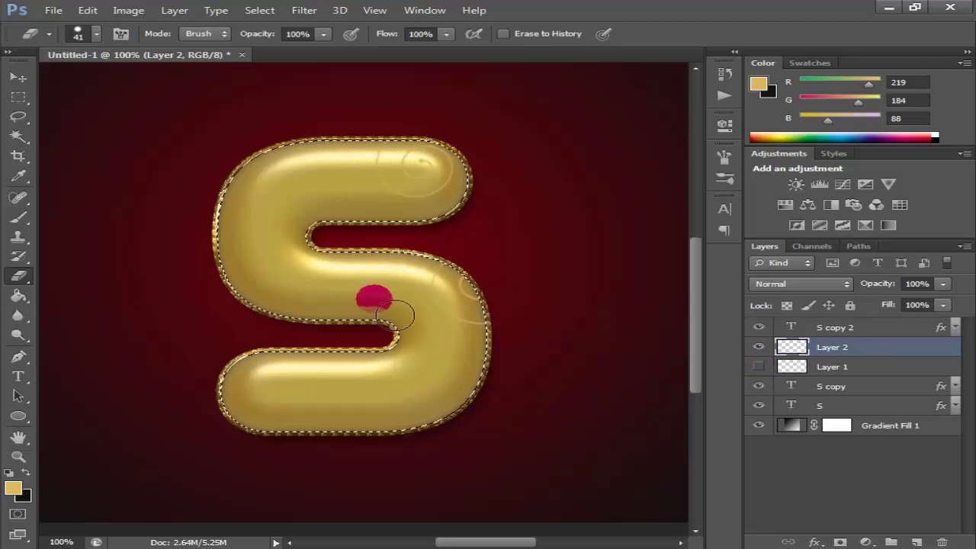
Step: Enlarge the eraser to 87 px, erase more swirl parts, then show Layer 1
right_click(365, 281)
left_click(432, 390)
left_click_drag(428, 322, 464, 322)
left_click(426, 183)
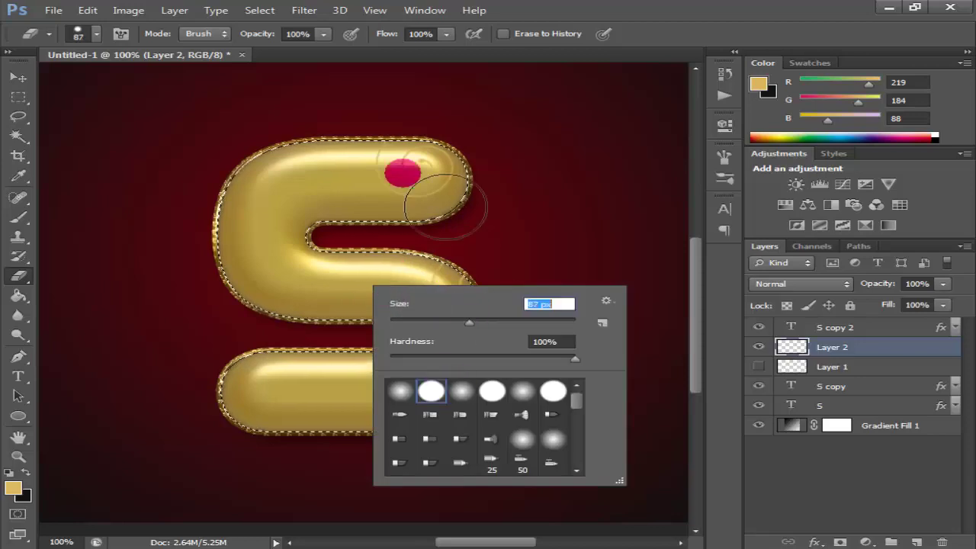
mouse_move(471, 219)
left_mouse_down()
mouse_move(379, 345)
mouse_move(384, 450)
left_mouse_up()
left_click(776, 347)
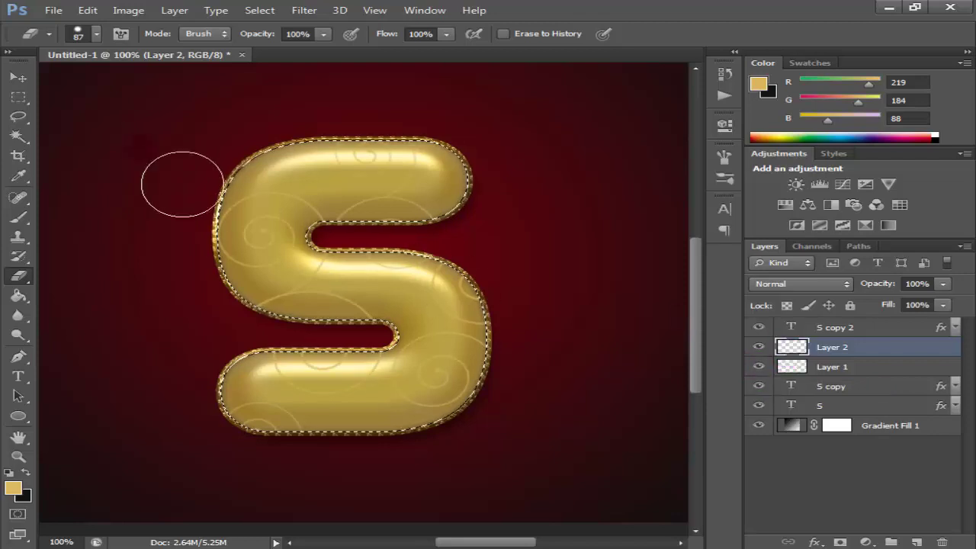
left_click(30, 274)
left_click(23, 217)
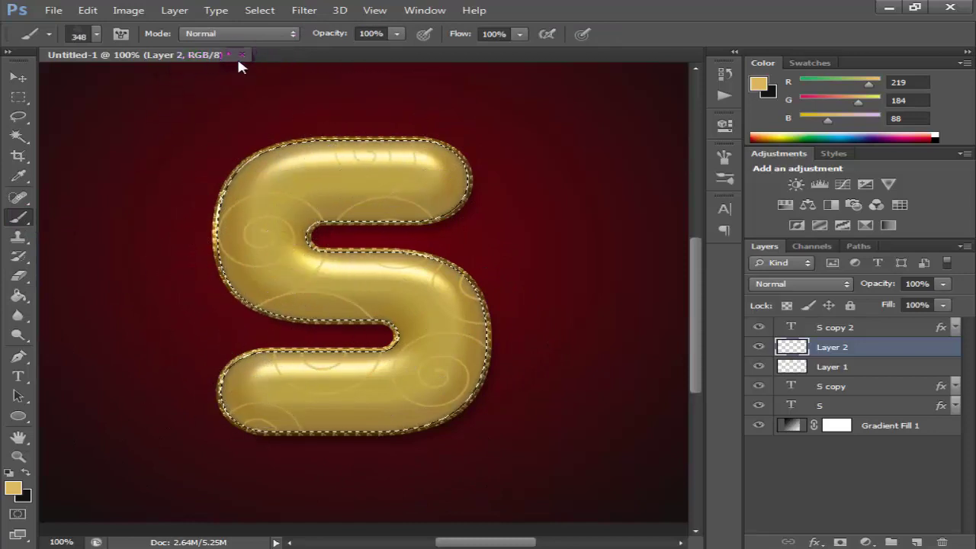
Step: Zoom out and back in, then select Layer 2 and add Layer 1 to the selection
left_click(311, 157)
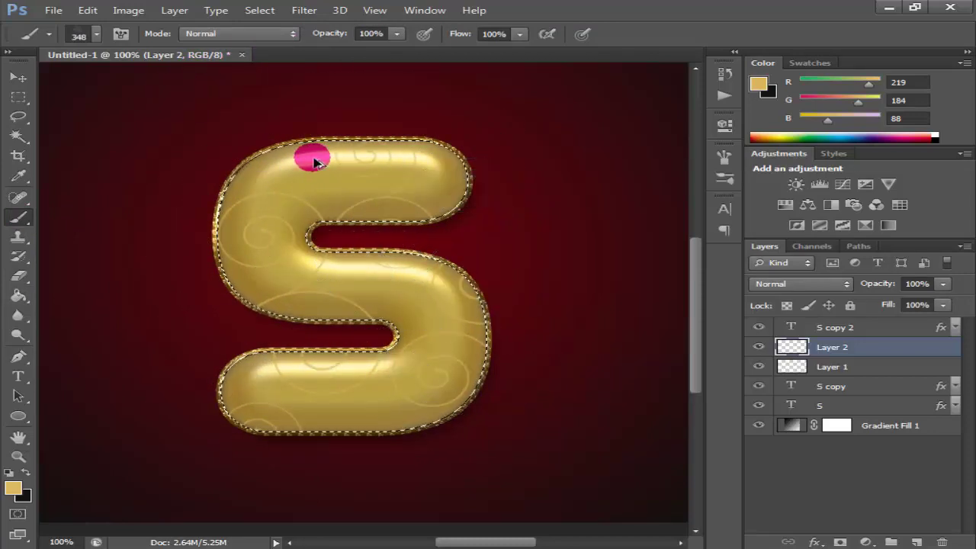
scroll(311, 158, "down", 4)
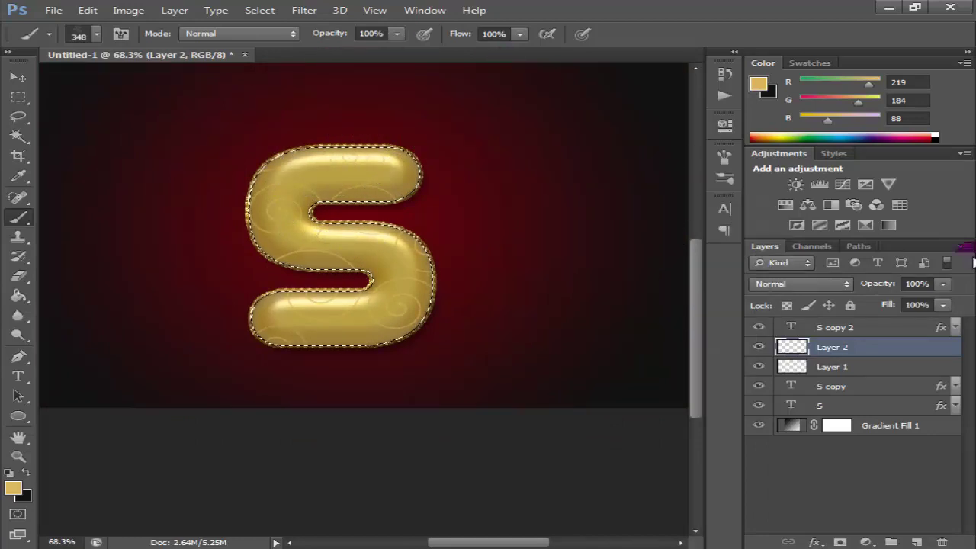
scroll(488, 201, "up", 1)
scroll(486, 200, "up", 2)
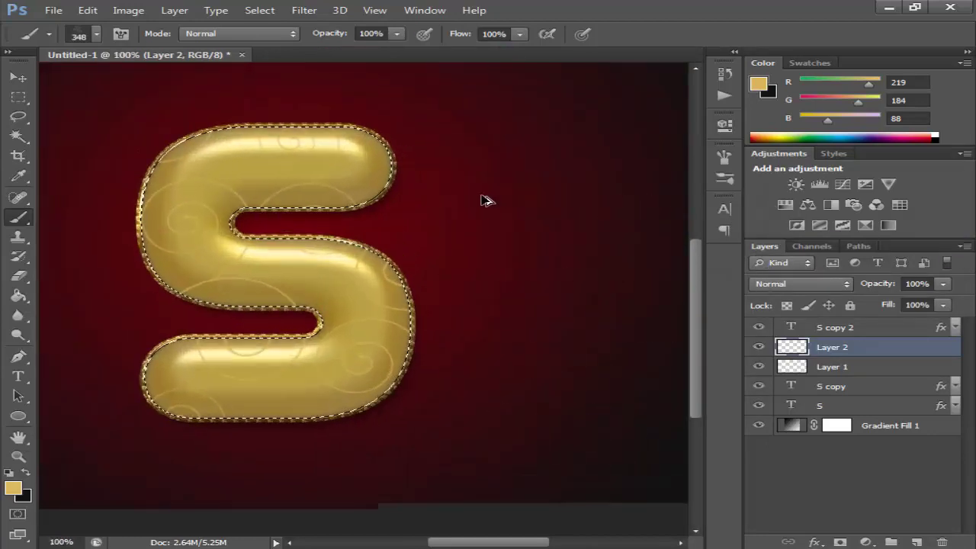
left_click(887, 349)
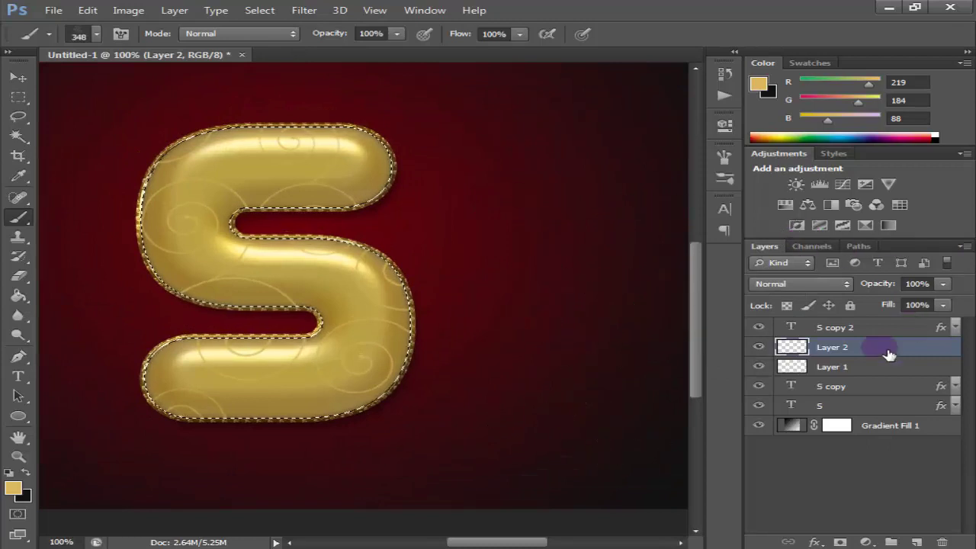
left_click(867, 369, "shift")
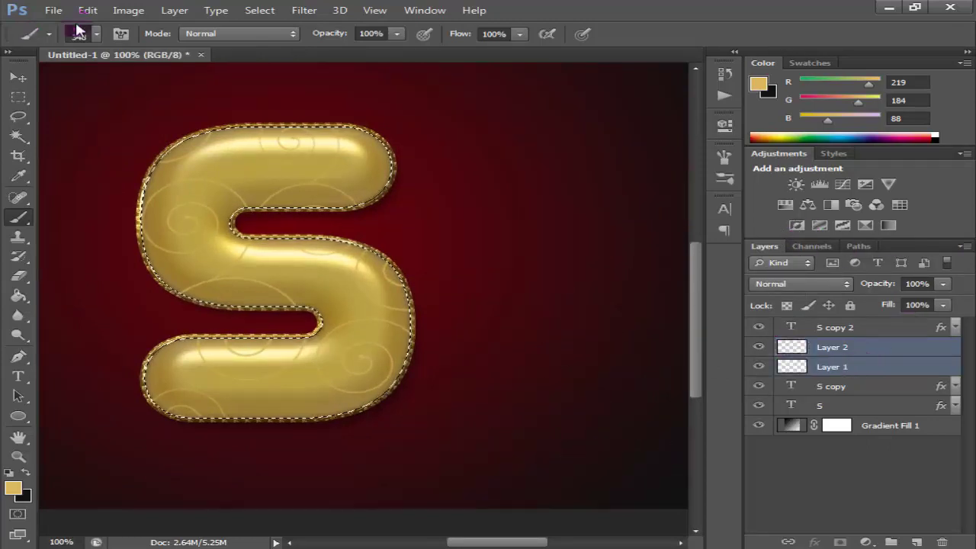
Step: Browse the Layer menu, then select Layer 2 and Layer 1 together
left_click_drag(174, 9, 245, 381)
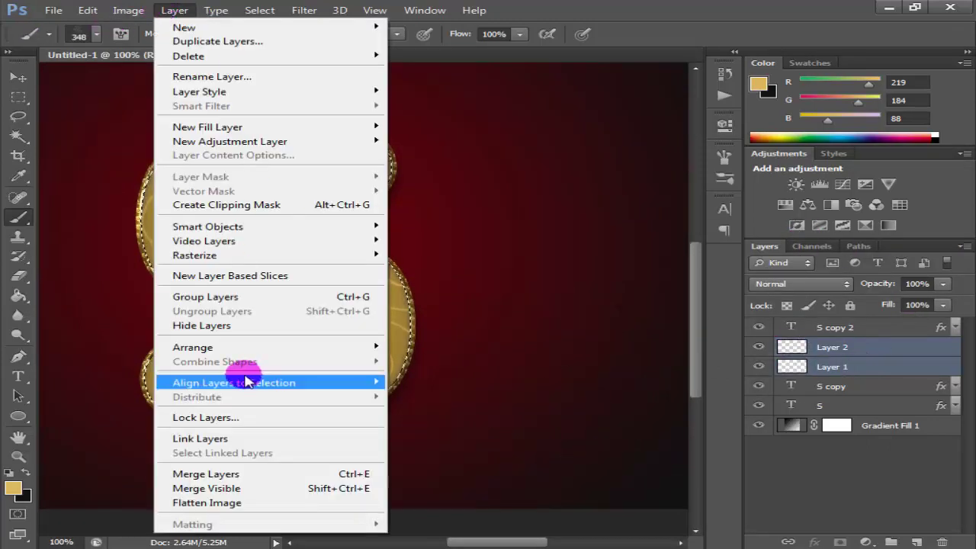
left_click(18, 79)
left_click(18, 97)
left_click(877, 348)
left_click(885, 365, "shift")
Step: Merge Layer 1 and Layer 2 with Layer > Merge Layers
left_click(174, 10)
mouse_move(208, 226)
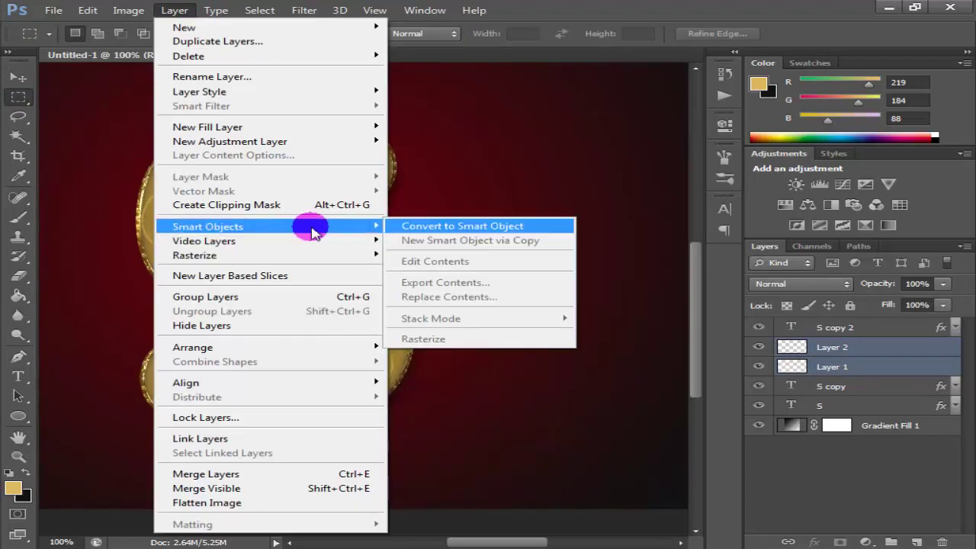
left_click(229, 473)
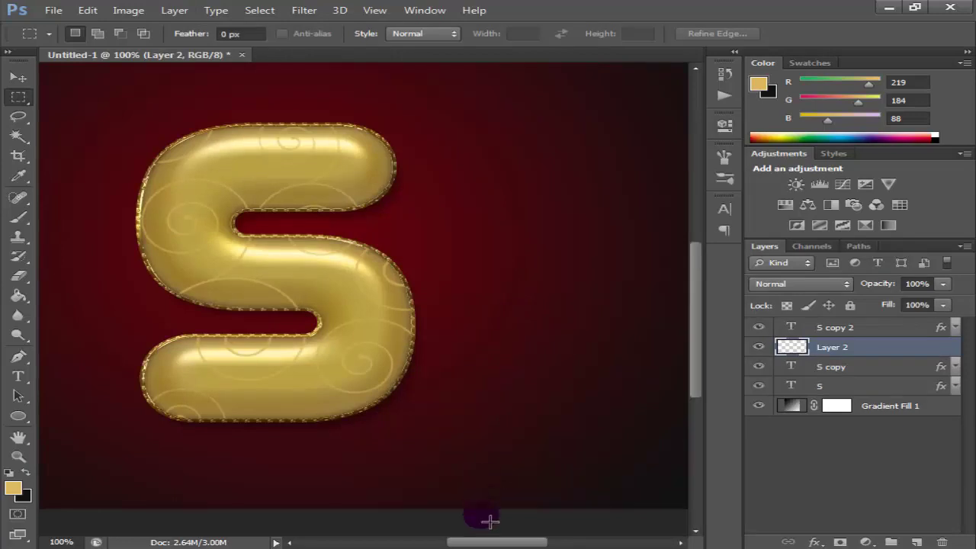
left_click_drag(514, 541, 496, 543)
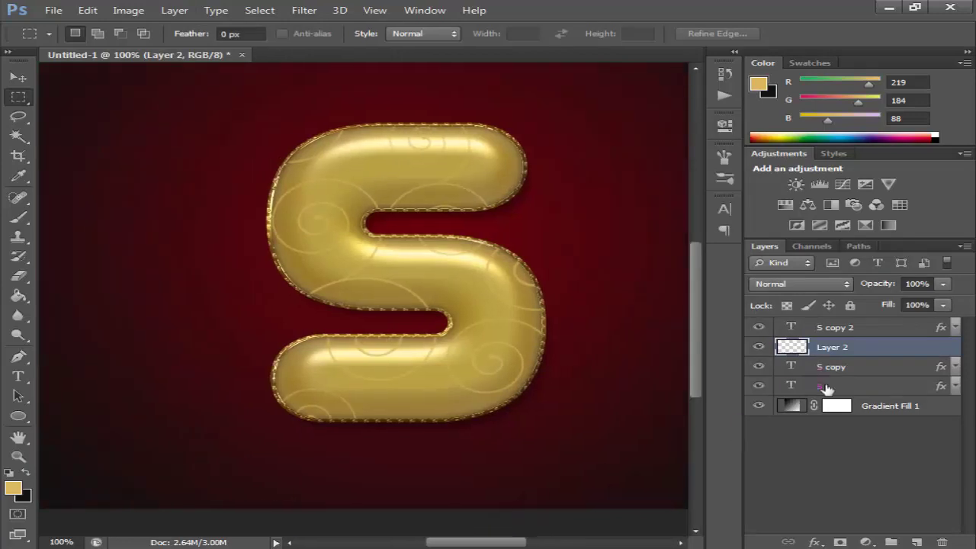
left_click(878, 349)
right_click(878, 353)
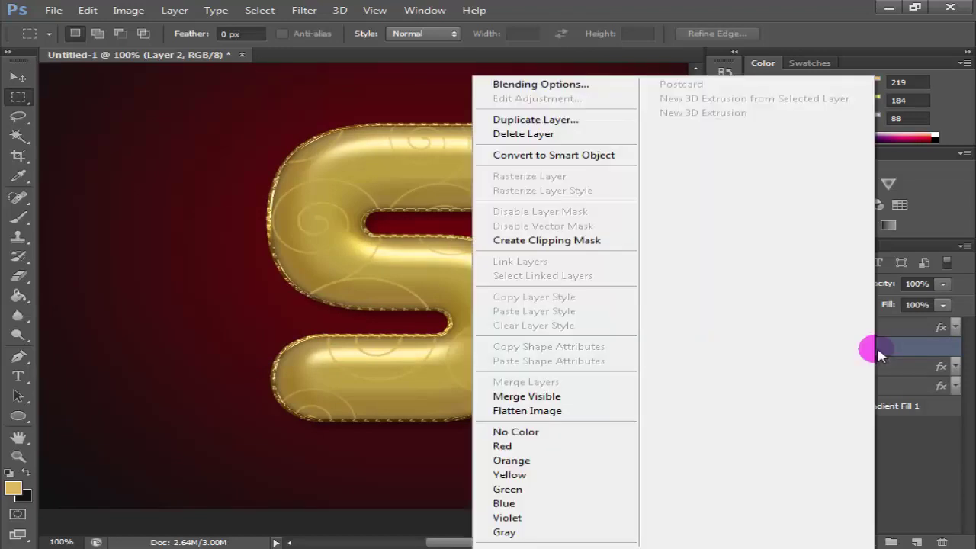
left_click(886, 349)
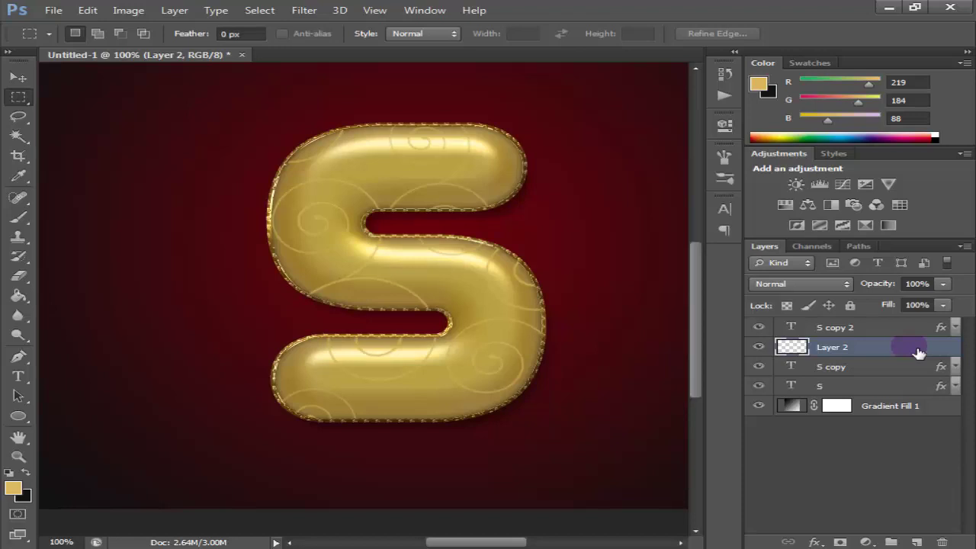
Step: Give Layer 2 a 1 px outside Stroke in gold dbb858
double_click(919, 352)
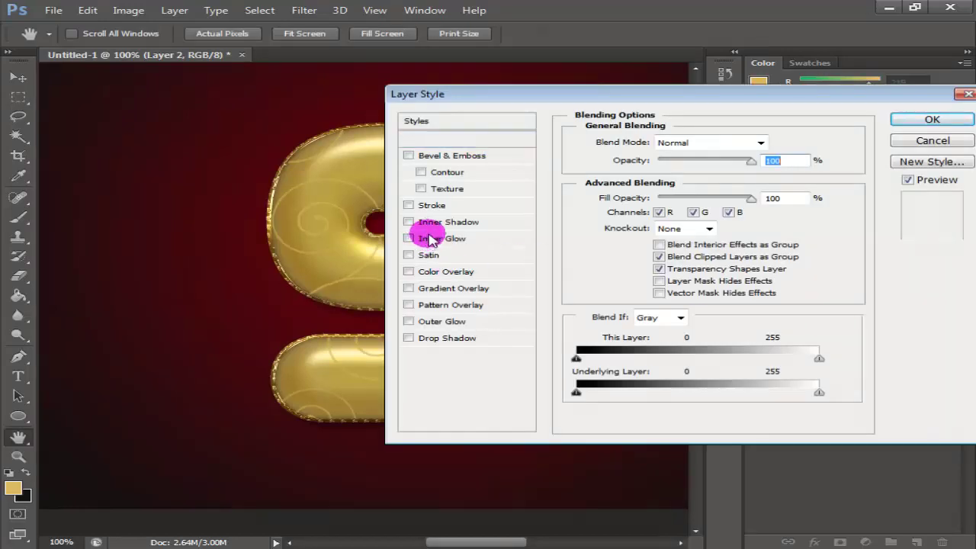
left_click(437, 206)
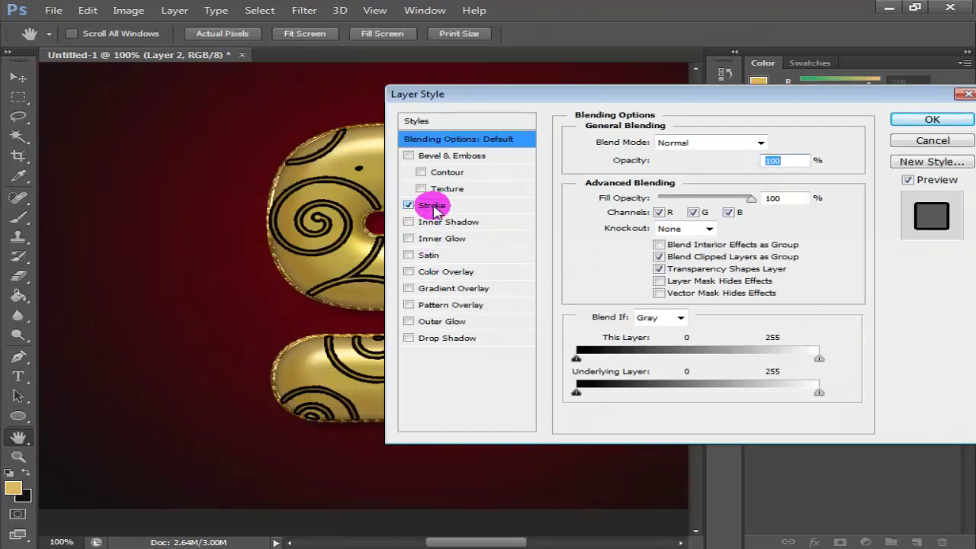
left_click(435, 207)
left_click(754, 140)
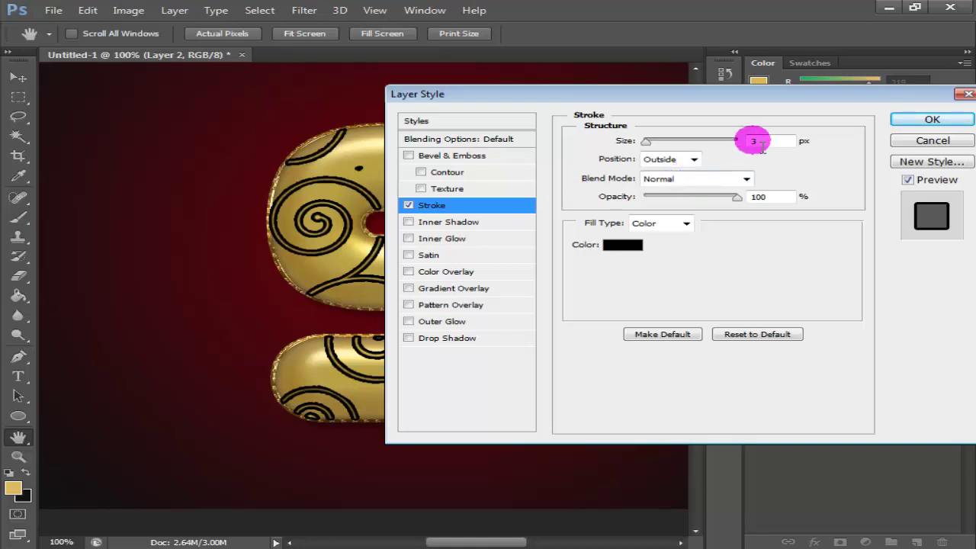
left_click(635, 249)
double_click(580, 313)
right_click(579, 314)
left_click(626, 379)
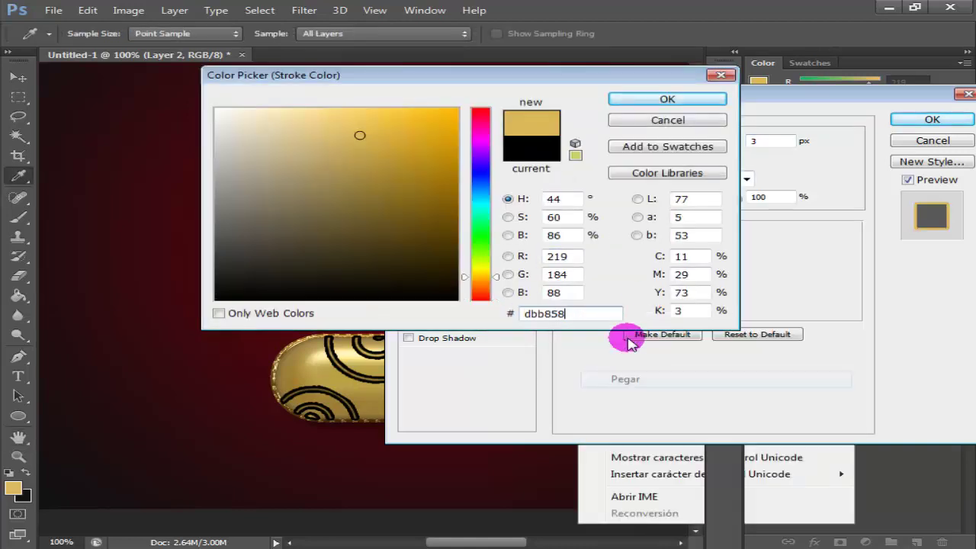
left_click(653, 98)
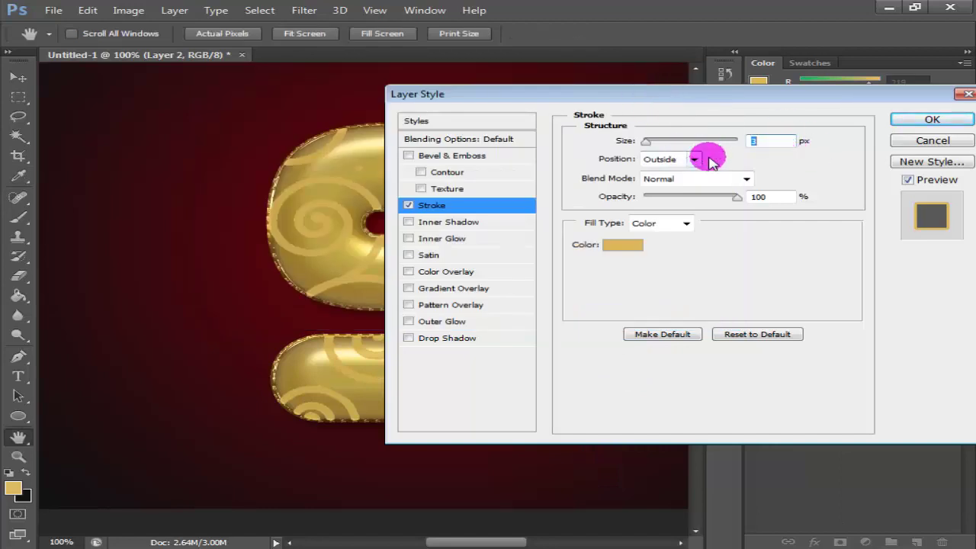
type("1")
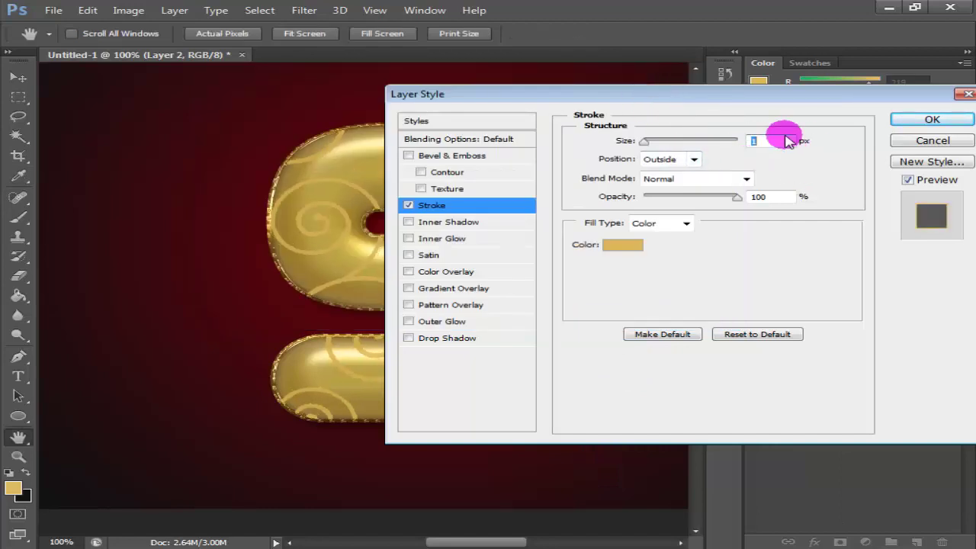
left_click(929, 119)
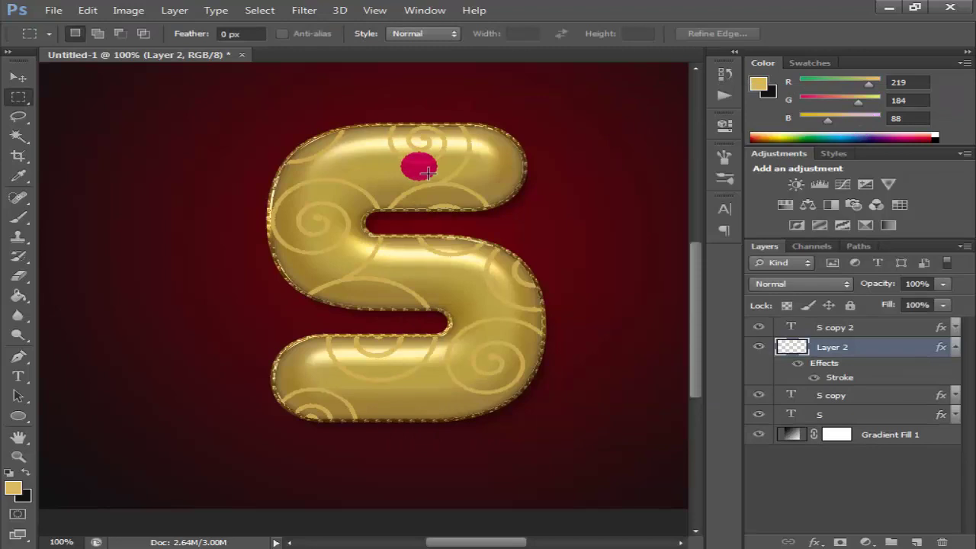
Step: Zoom in, set the Eraser to a 21 px hard brush, and collapse Layer 2's effects
scroll(494, 156, "up", 2)
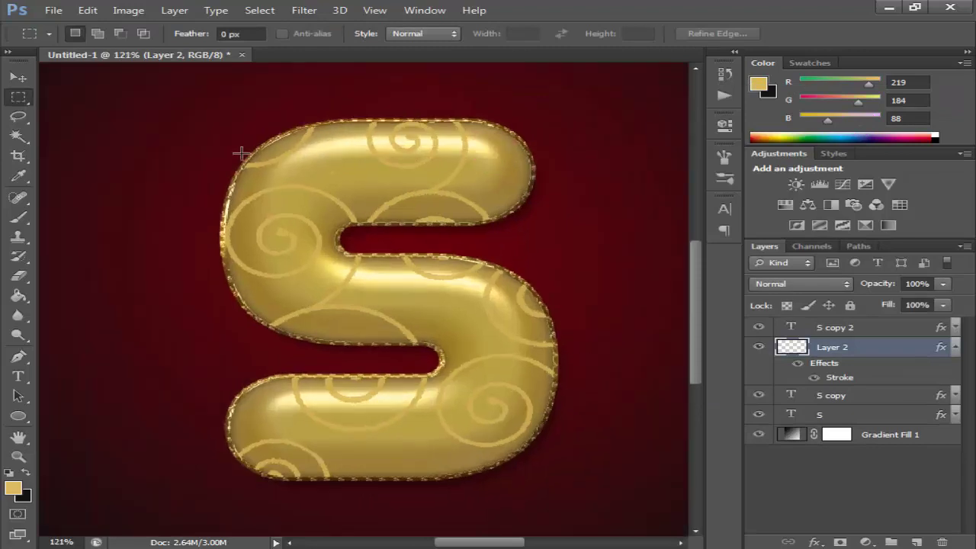
left_click(28, 272)
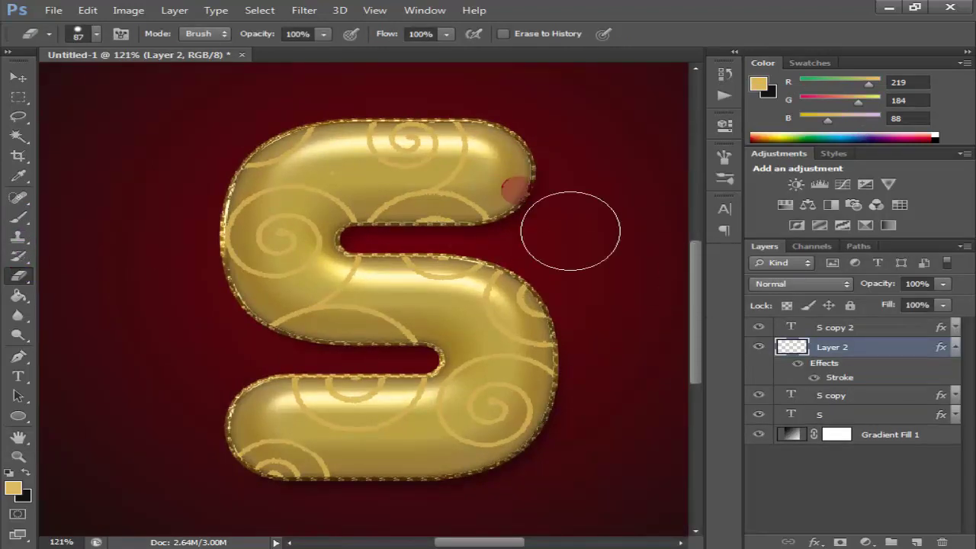
right_click(418, 169)
left_click_drag(455, 206, 418, 206)
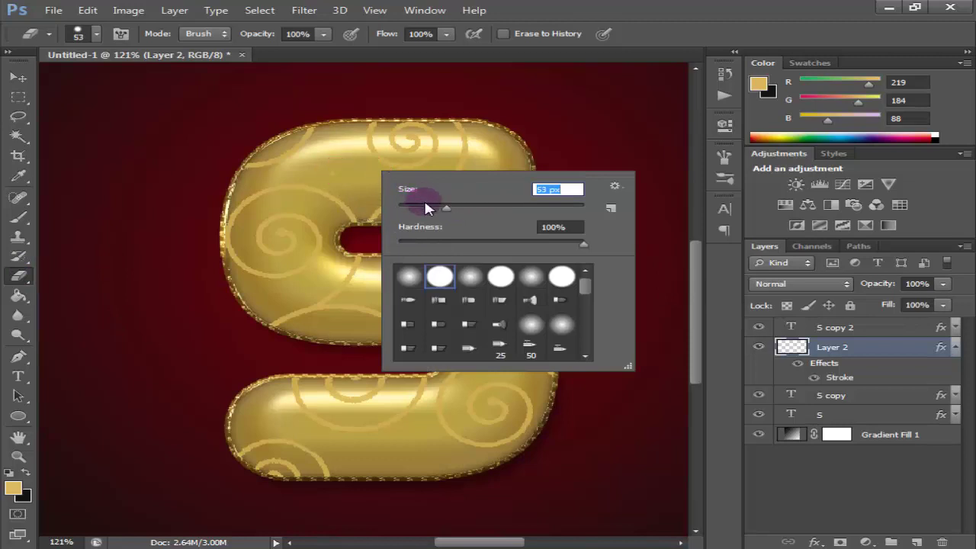
key("Return")
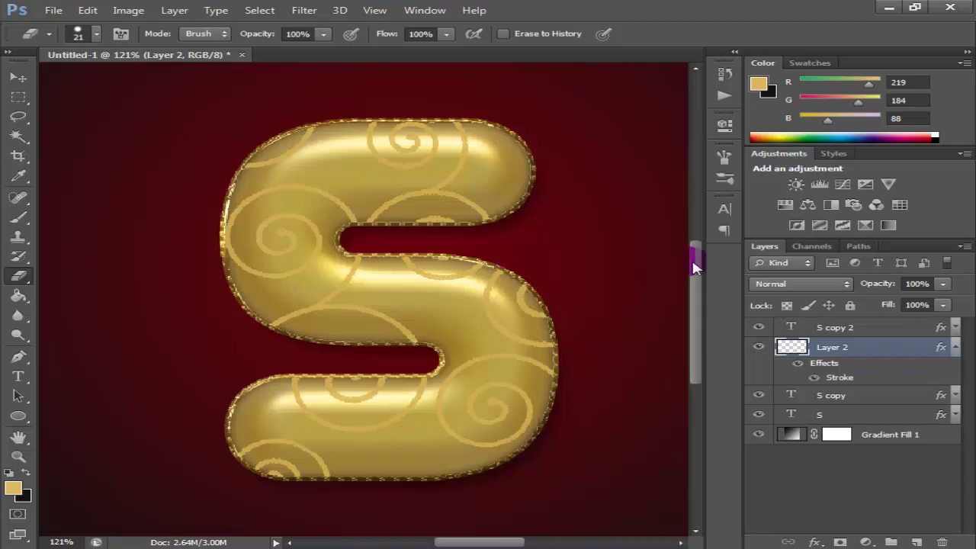
left_click(954, 347)
Step: Rename Layer 2 to 'Swirls' and apply a gold glitter preset from the Styles panel
double_click(857, 349)
right_click(846, 347)
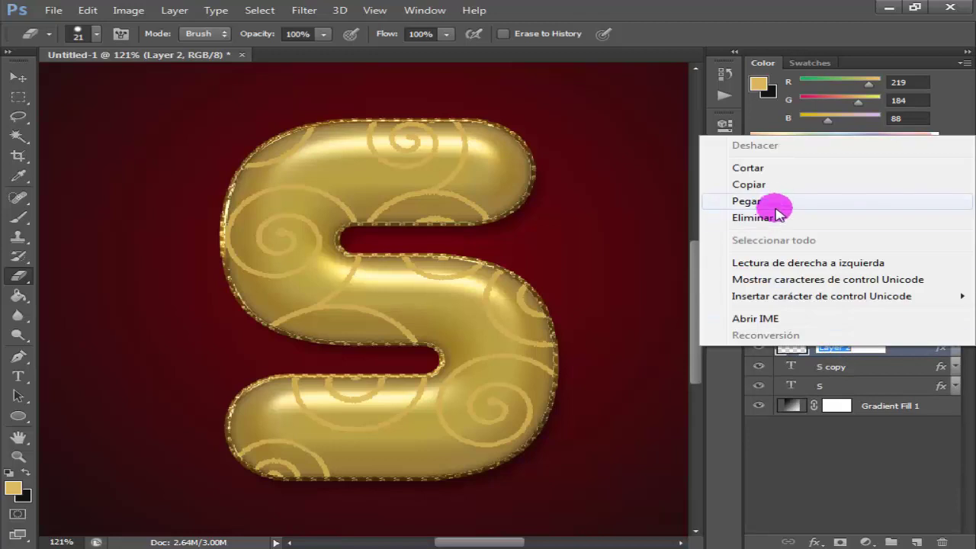
left_click(754, 202)
left_click(881, 443)
left_click(862, 349)
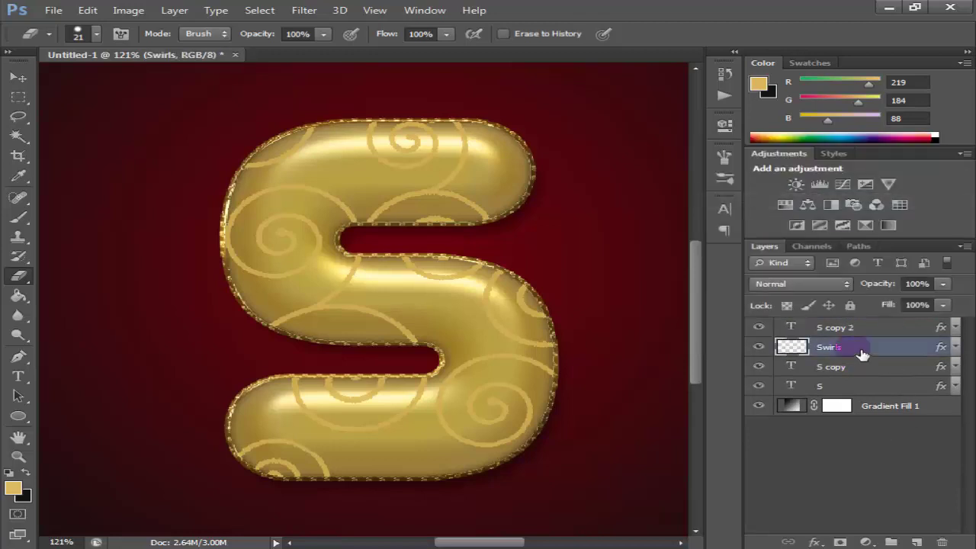
left_click(835, 156)
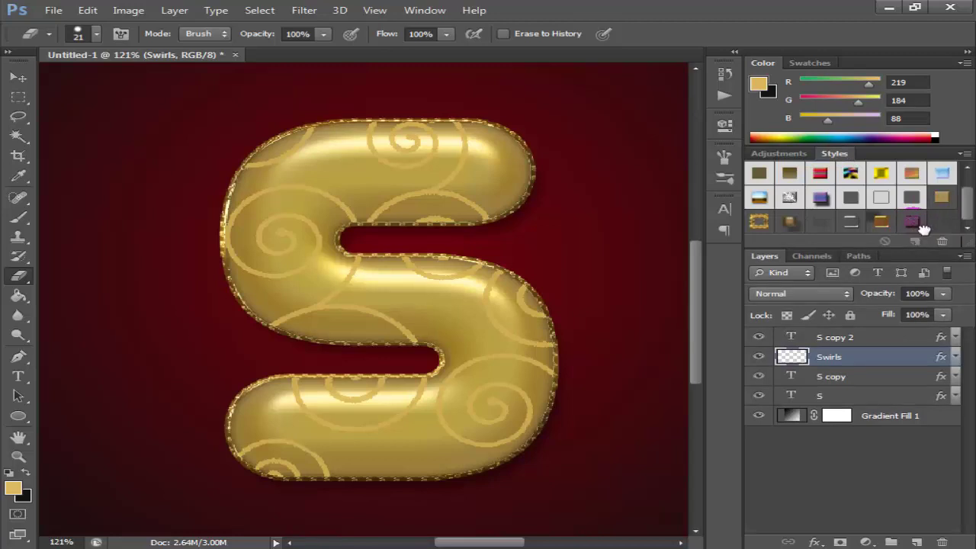
left_click(921, 227)
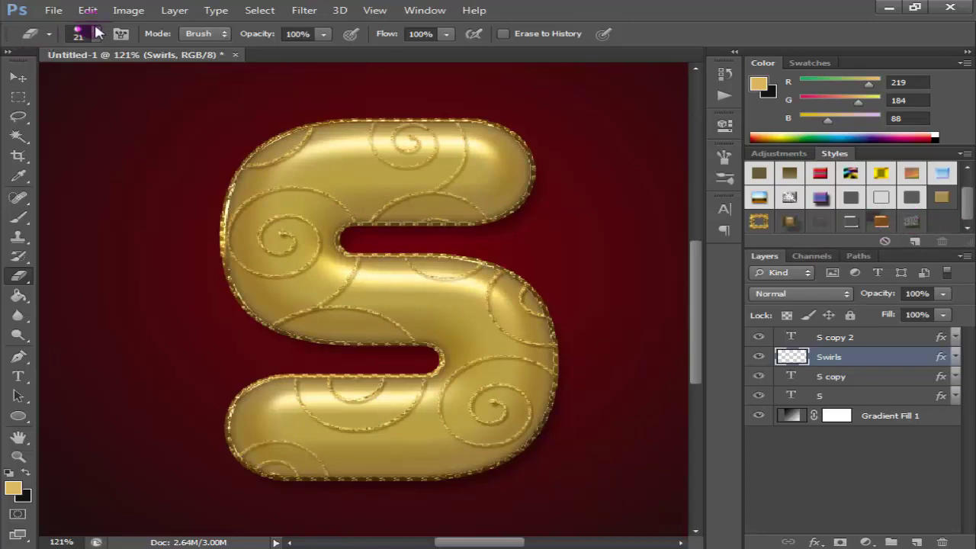
Step: Toggle the Swirls layer's visibility to compare the S with and without swirls
right_click(895, 358)
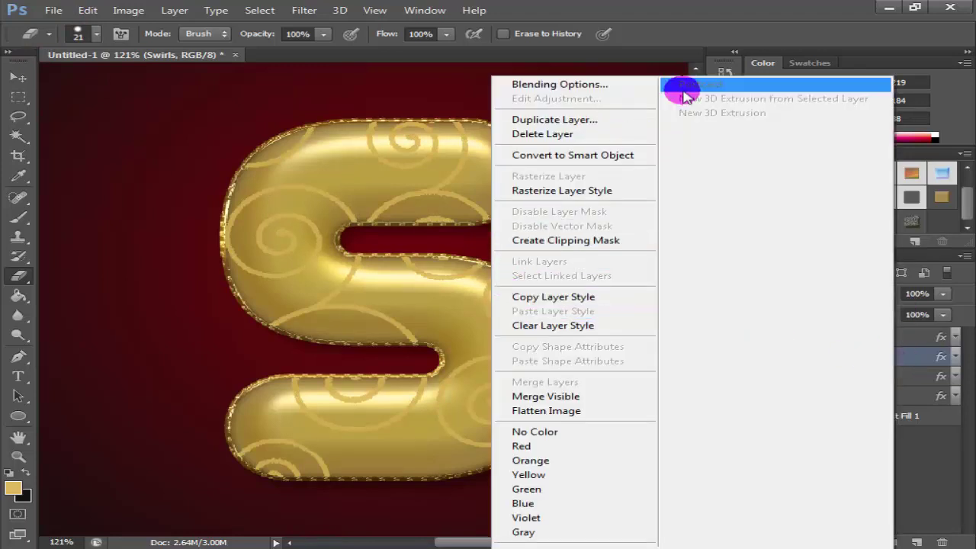
left_click(735, 11)
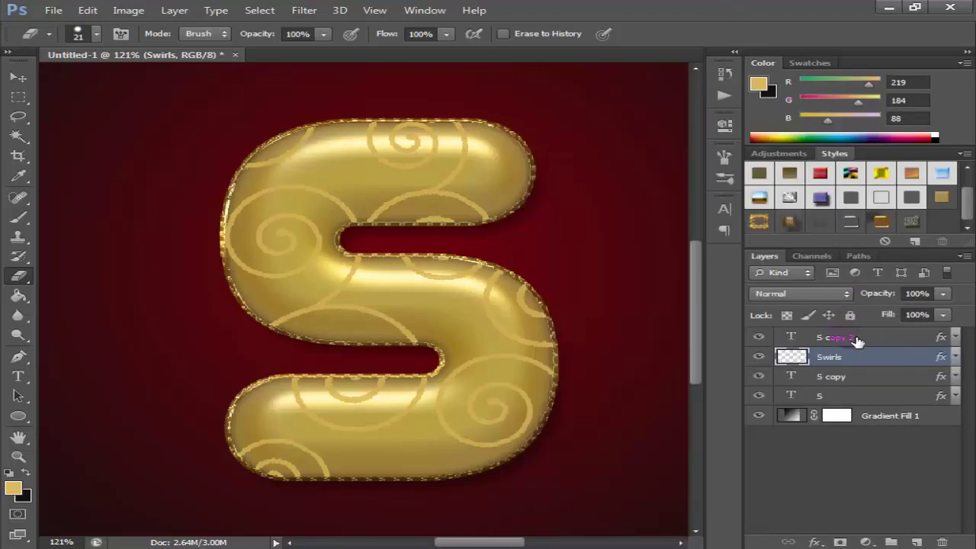
left_click(766, 363)
left_click(766, 363)
left_click(766, 361)
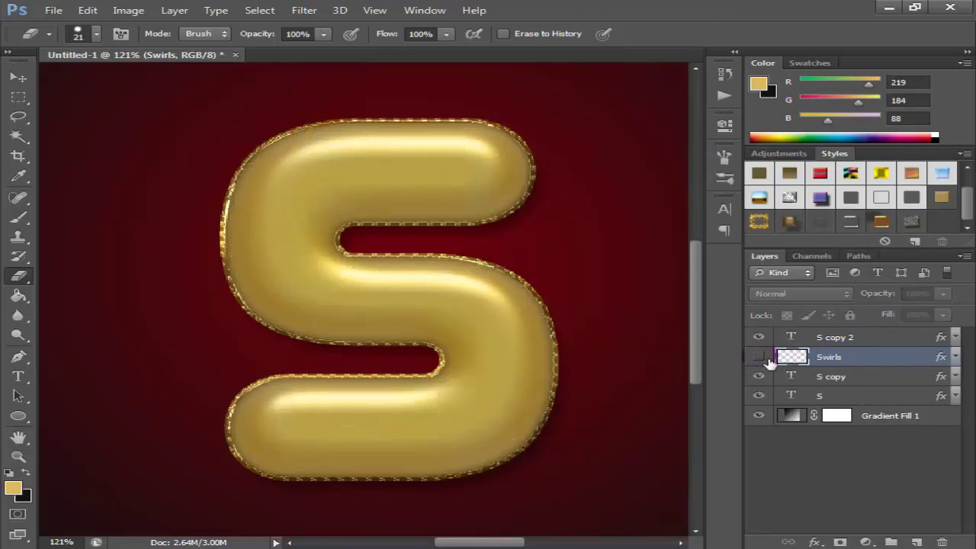
Step: Rasterize the Swirls layer style, then apply a raised emboss gold style from the Styles panel
right_click(902, 363)
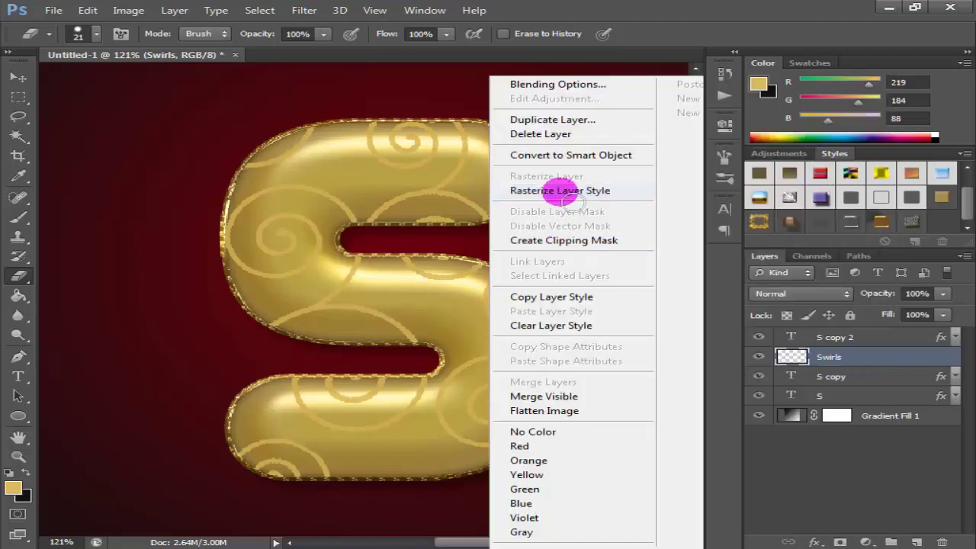
left_click(562, 192)
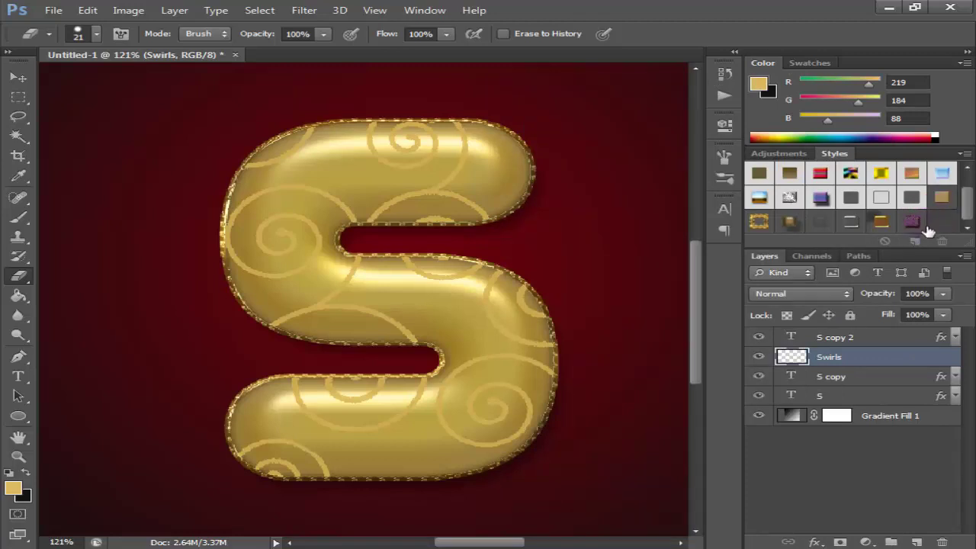
left_click(926, 227)
left_click(917, 315)
Step: Collapse the Swirls layer's effects list and make the Ellipse tool active
key("u")
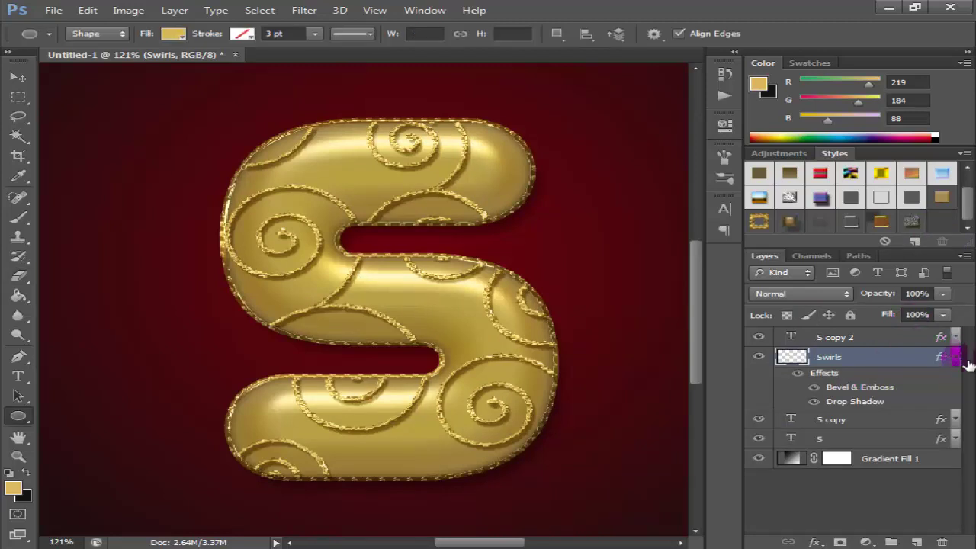
left_click(956, 357)
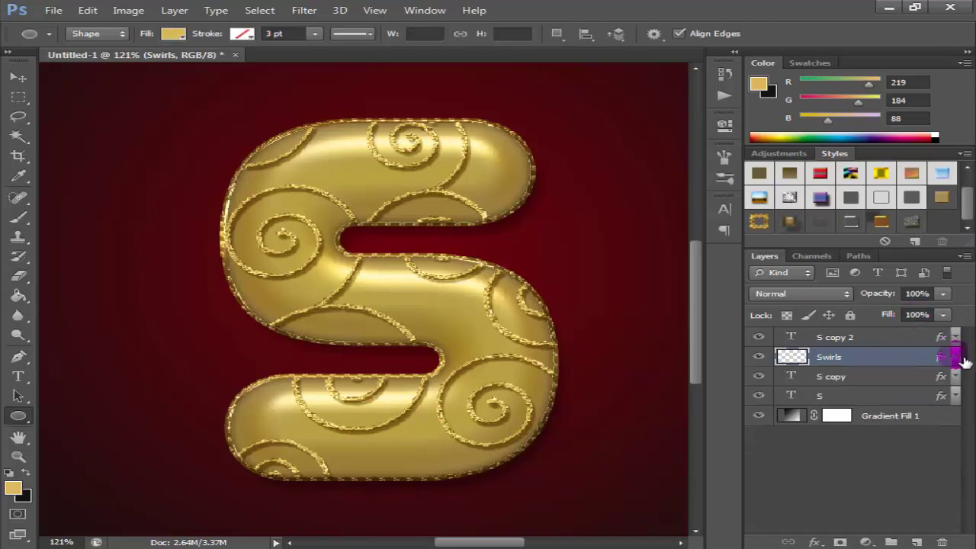
left_click(18, 416)
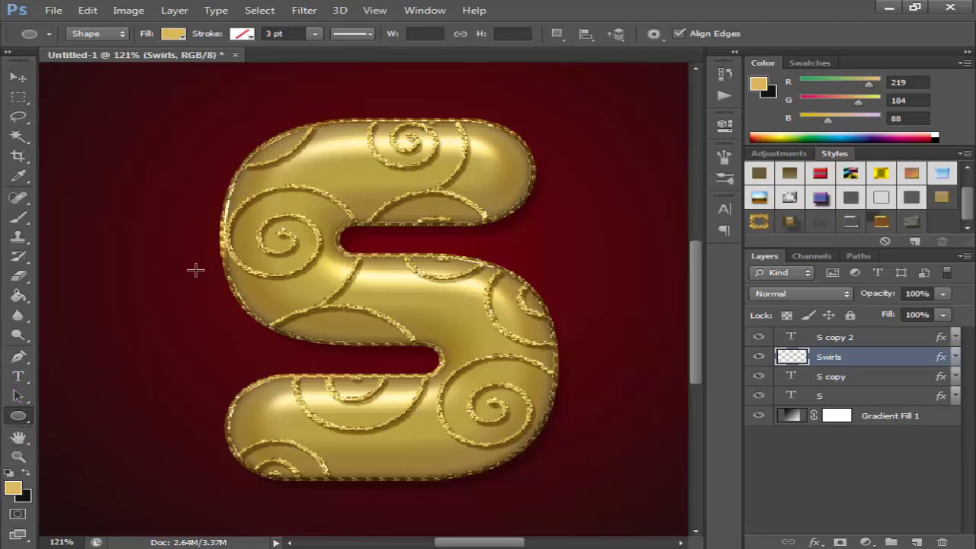
scroll(678, 181, "up", 3)
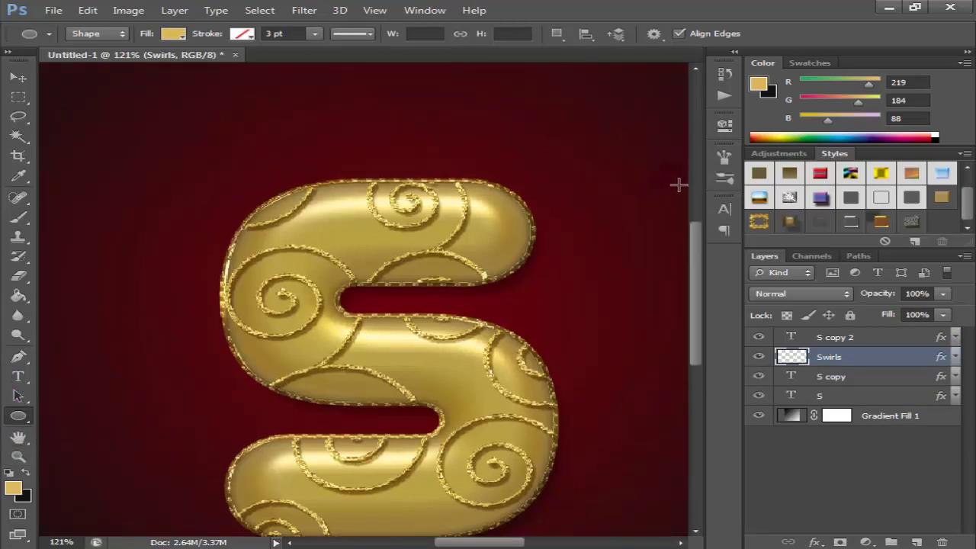
Step: Select the Gradient Fill 1 layer and draw a first small circle above the S
left_click(867, 418)
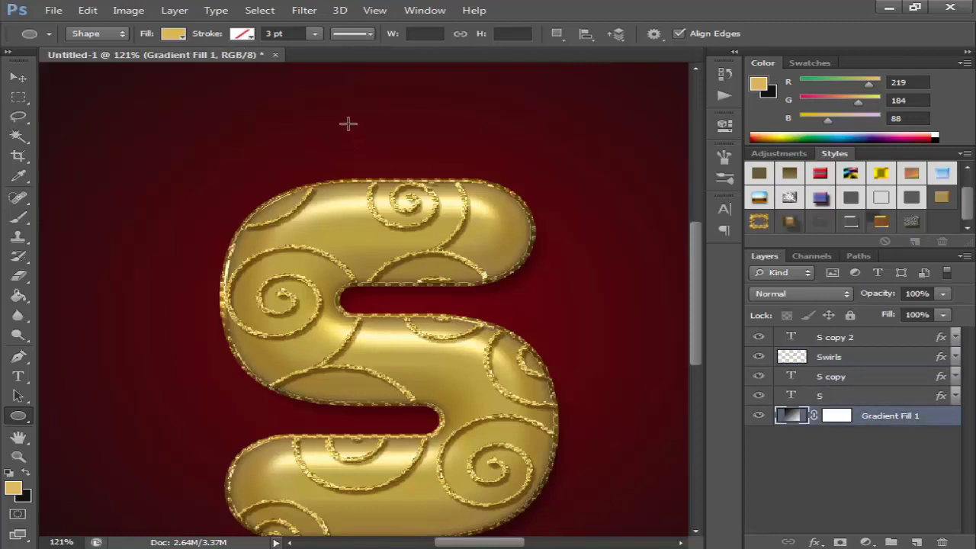
left_click_drag(335, 112, 418, 163)
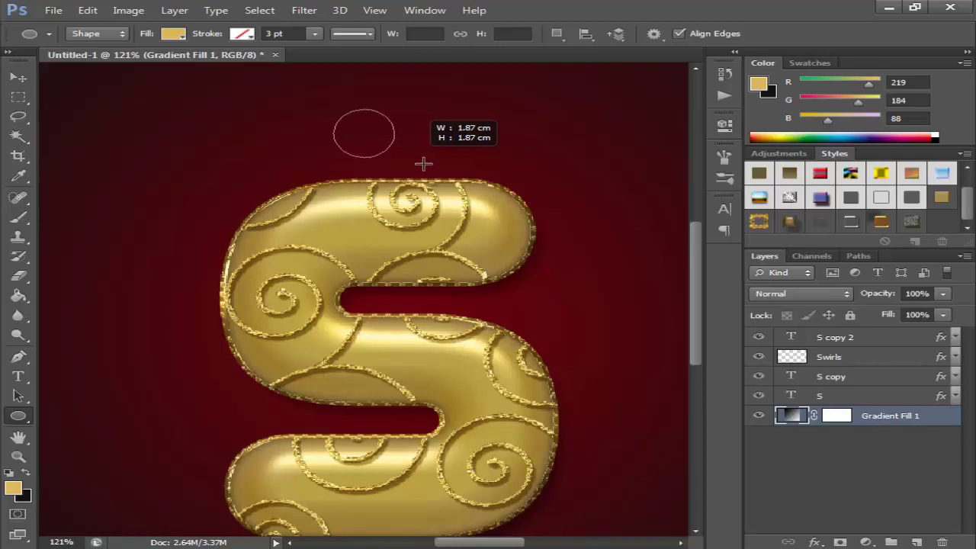
left_click_drag(418, 163, 424, 162)
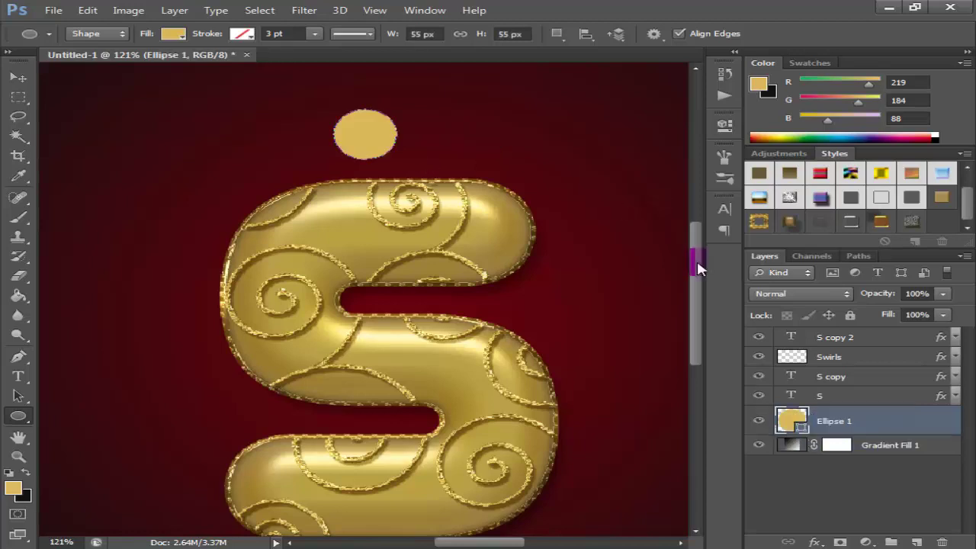
Step: Set the foreground colour to white and draw a white circle above the S
left_click(13, 488)
left_click(355, 222)
left_click_drag(332, 206, 215, 108)
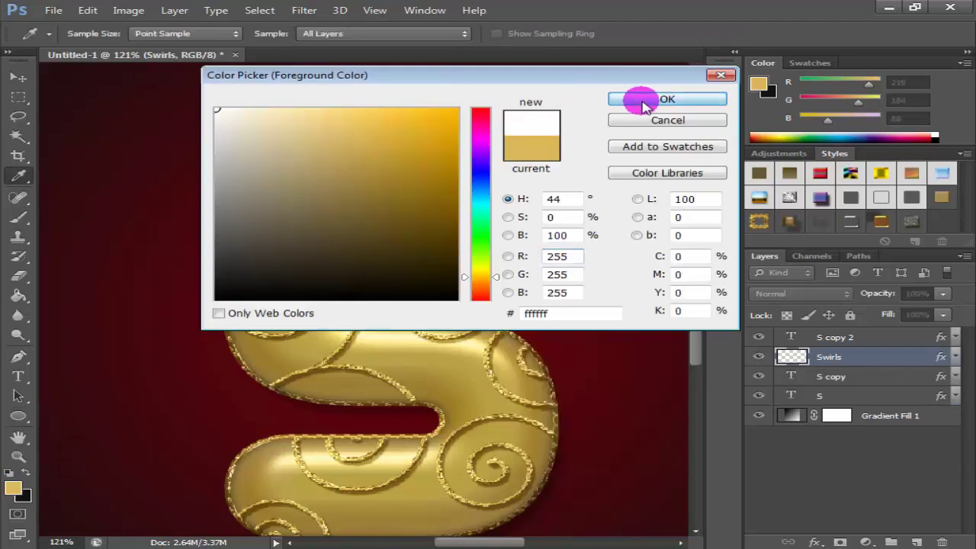
left_click(656, 99)
left_click_drag(357, 116, 446, 165)
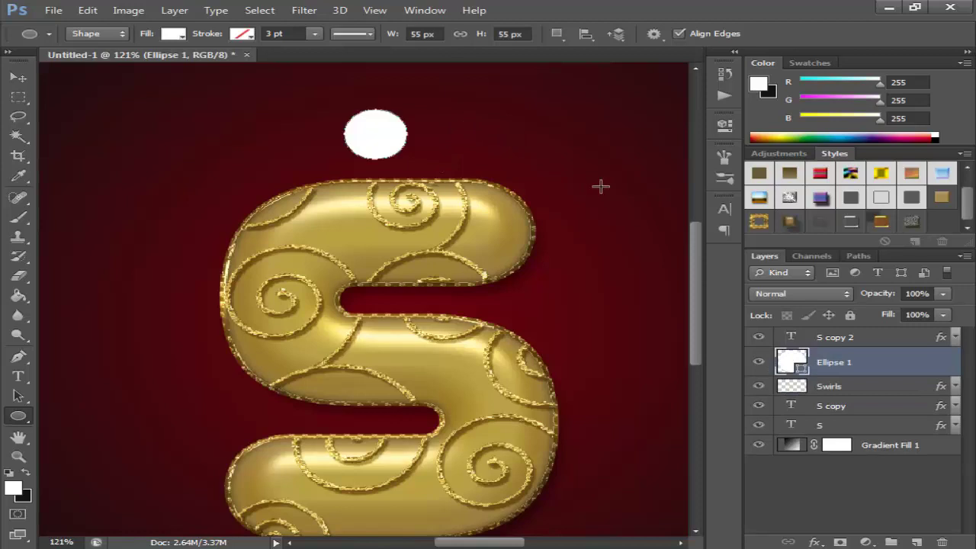
Step: Rasterize the Ellipse 1 circle layer into pixels
right_click(883, 357)
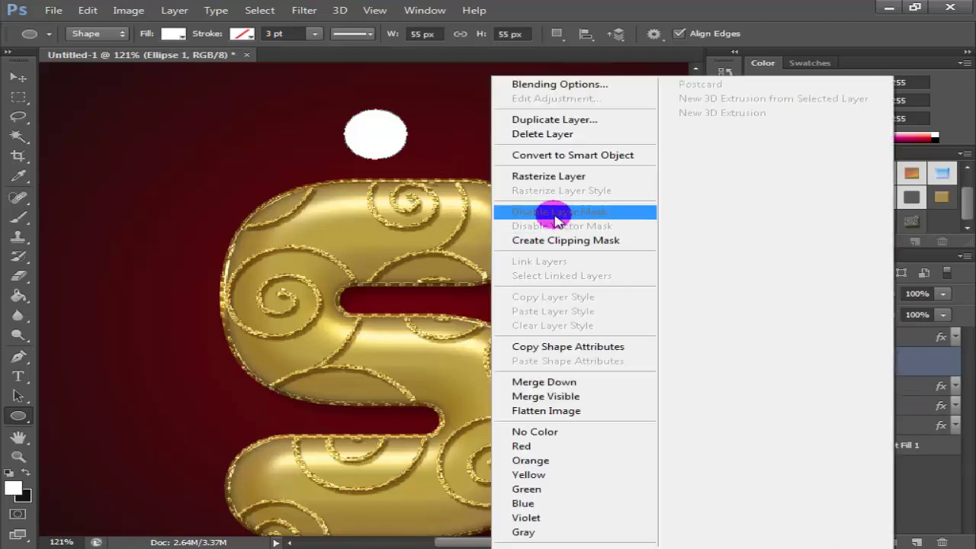
left_click(564, 186)
scroll(219, 361, "up", 1)
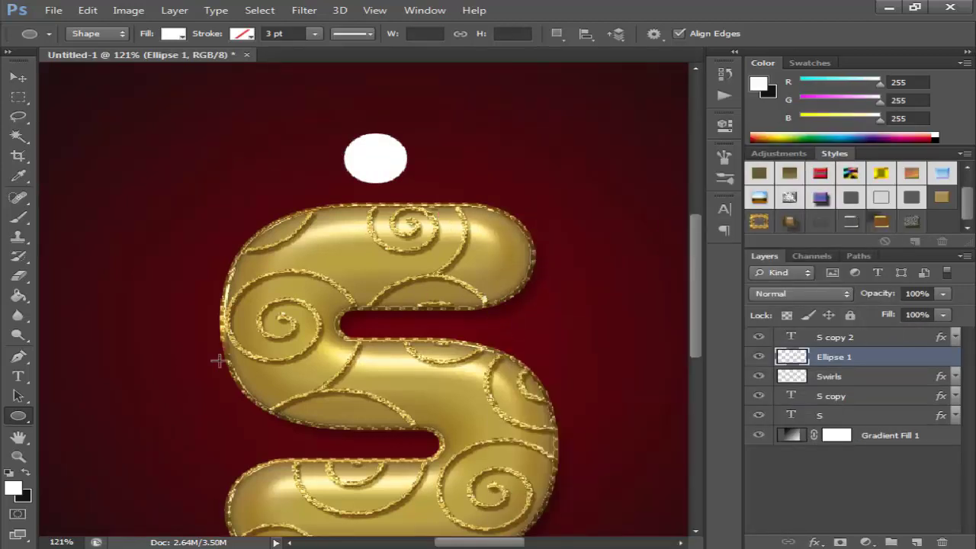
scroll(128, 382, "up", 1)
Step: Zoom in to actual pixels on the white circle
left_click(18, 456)
left_click(485, 38)
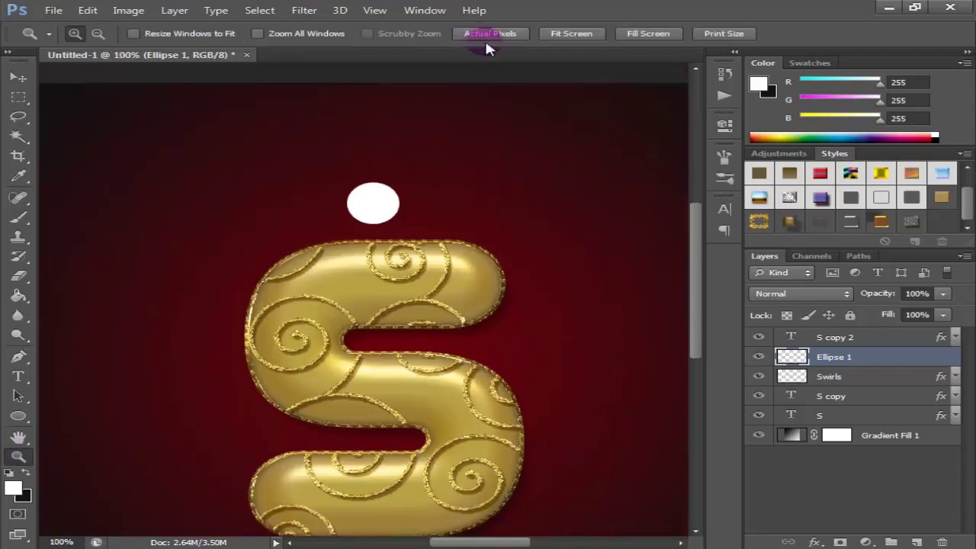
left_click(364, 218)
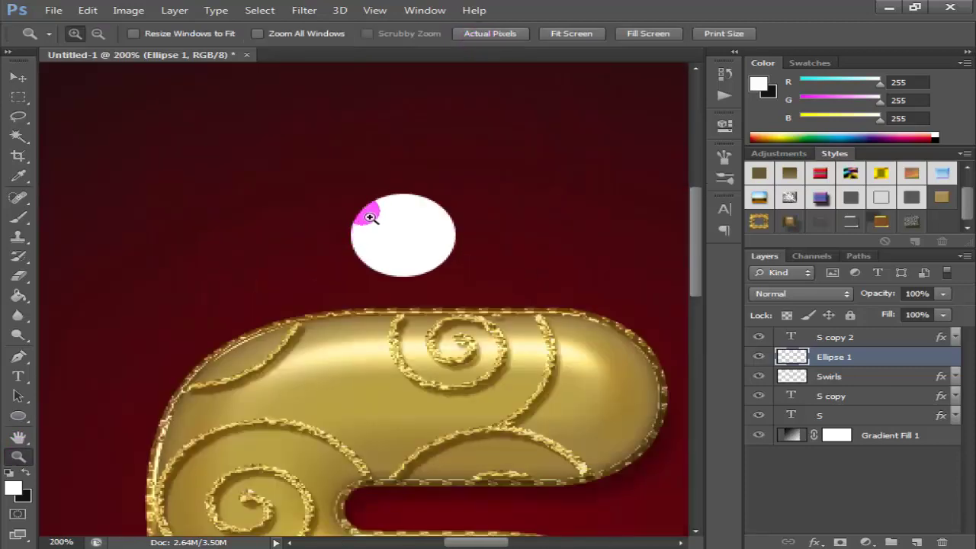
Step: Set the Eraser to 48 px and erase the circle's centre, leaving a ring
left_click(18, 276)
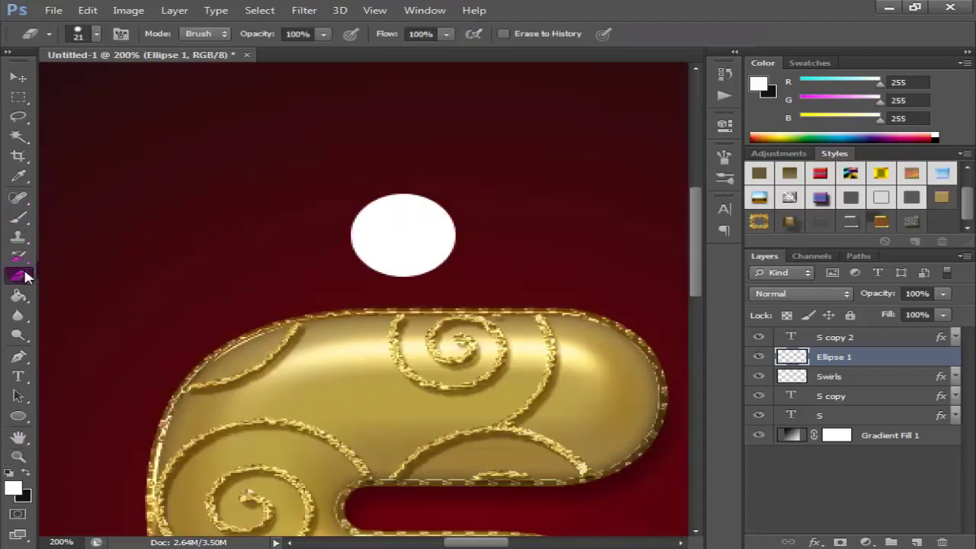
right_click(381, 190)
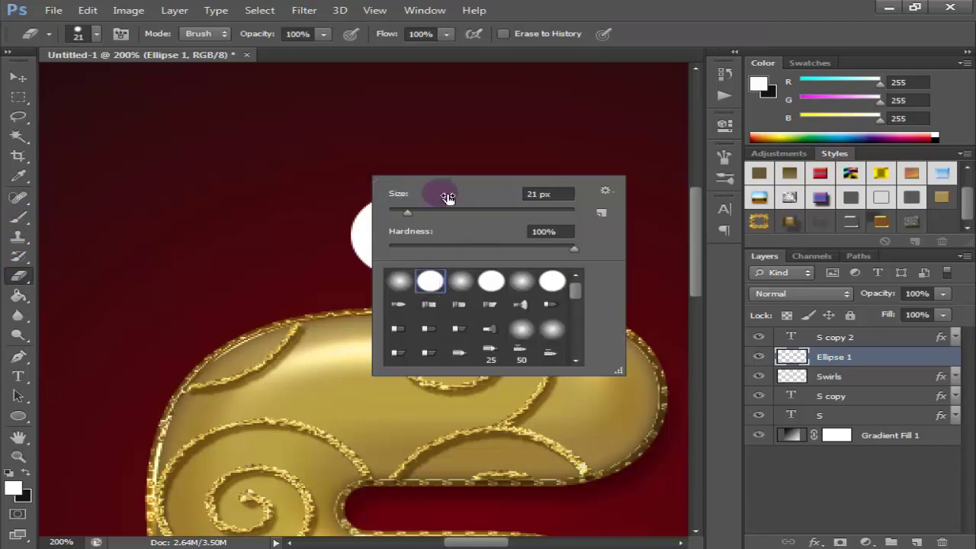
key("Escape")
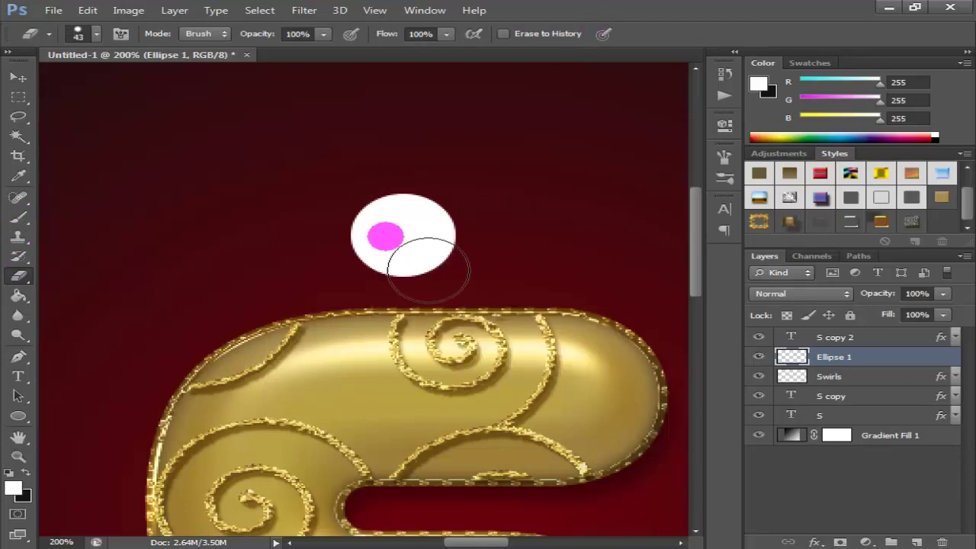
right_click(469, 232)
left_click_drag(526, 262, 538, 262)
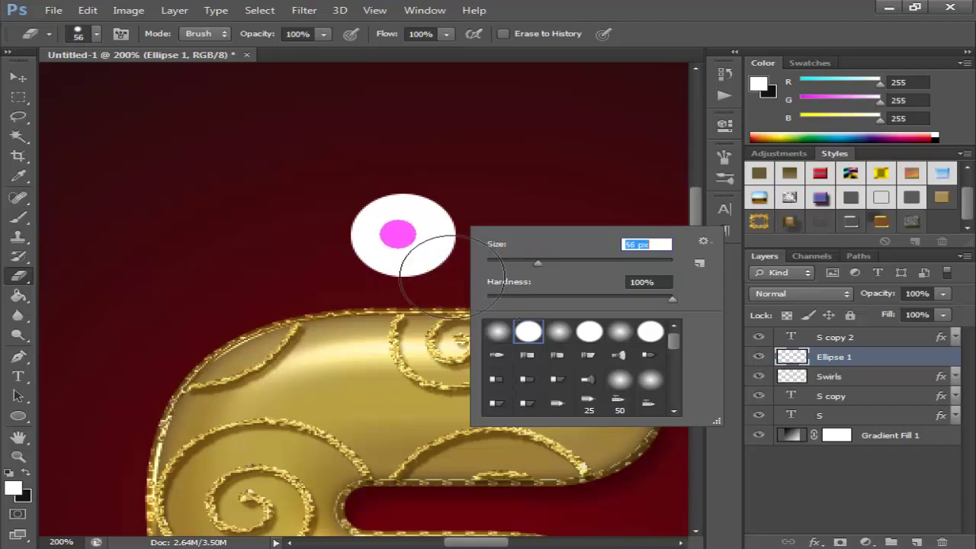
type("48")
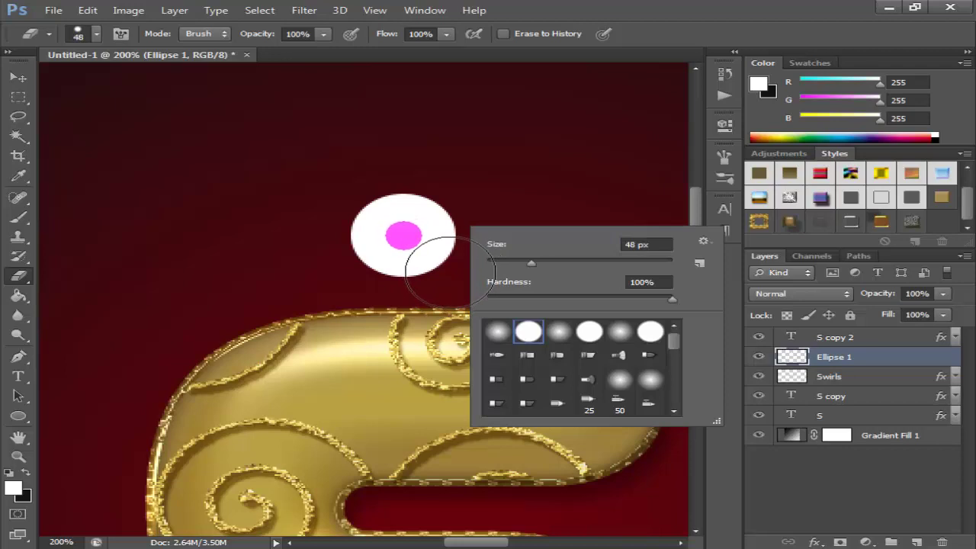
key("Return")
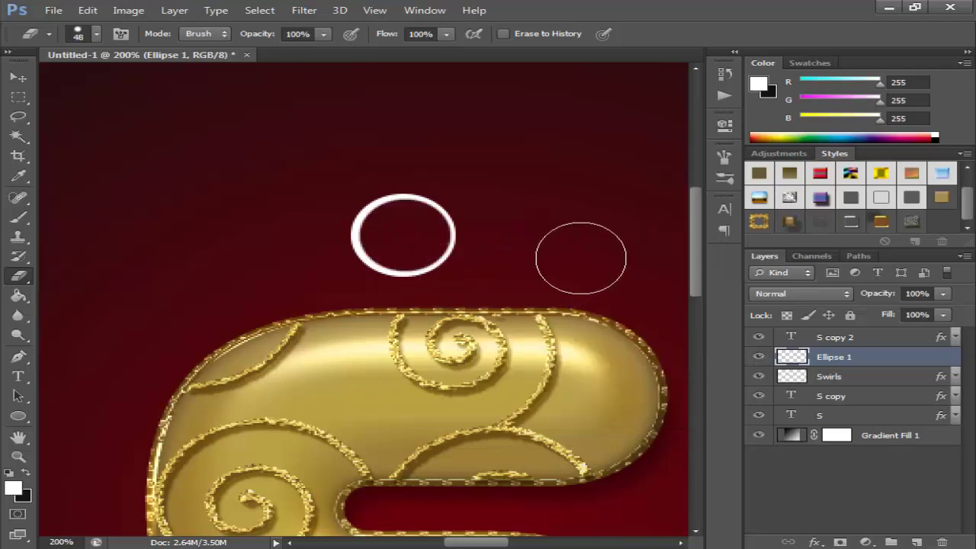
mouse_move(519, 231)
left_mouse_down()
mouse_move(411, 240)
mouse_move(427, 252)
left_mouse_up()
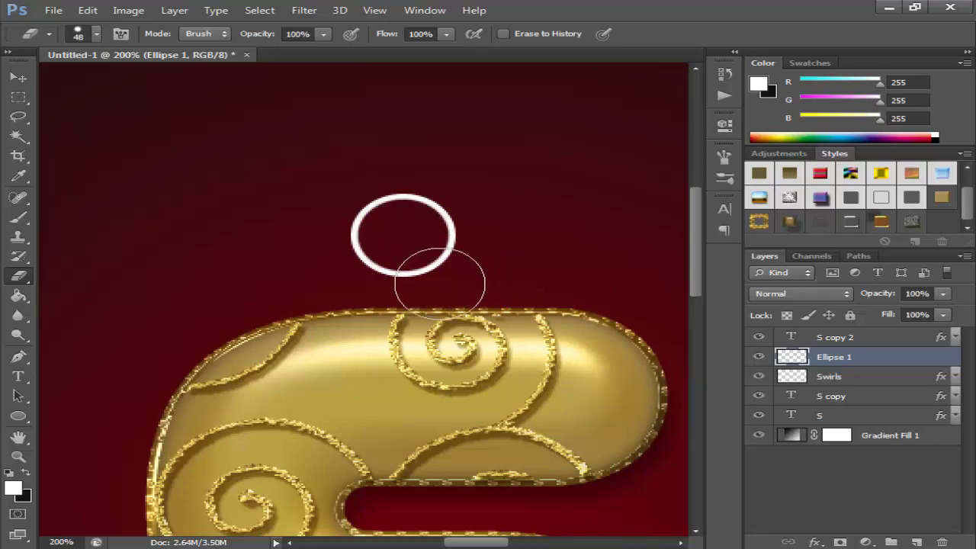
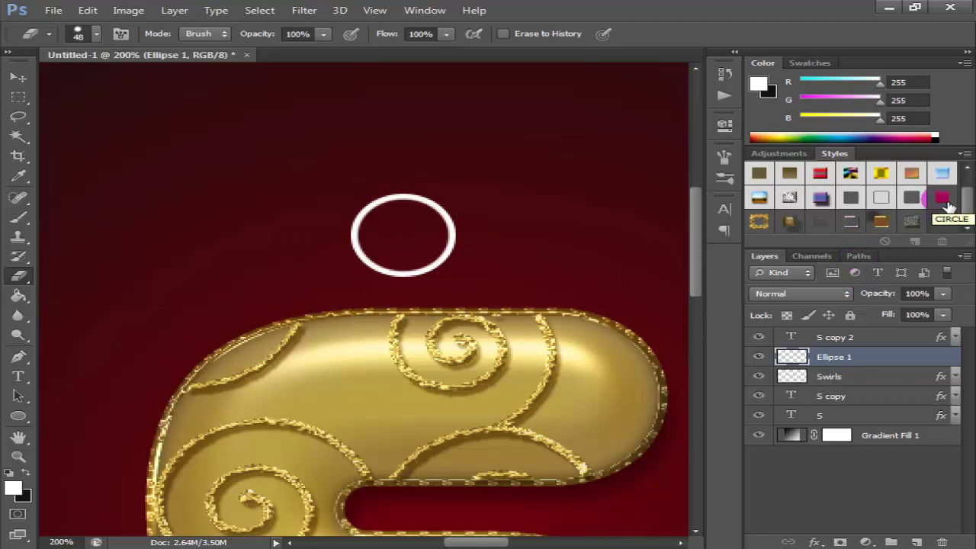
Step: Apply the gold style to the white ring and move it down onto the top of the S
left_click(944, 202)
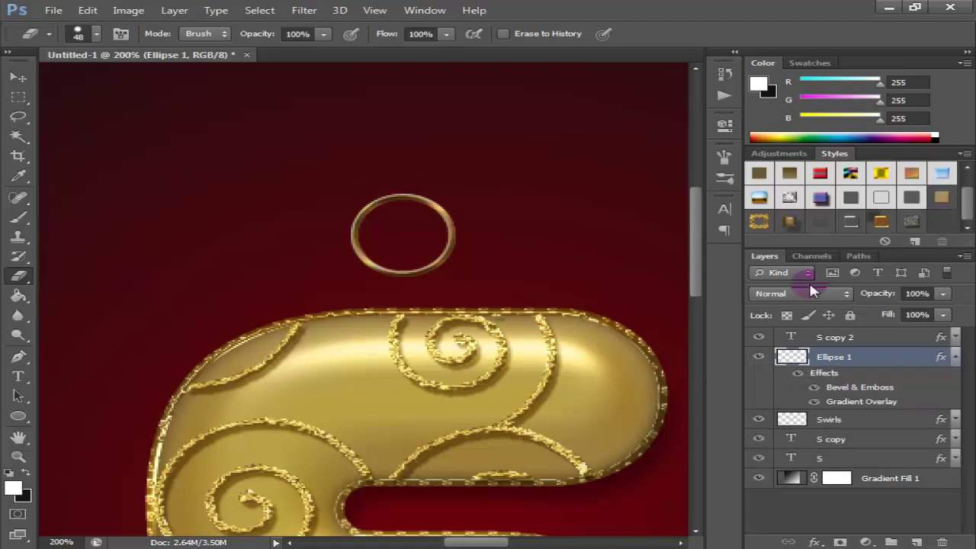
left_click(18, 77)
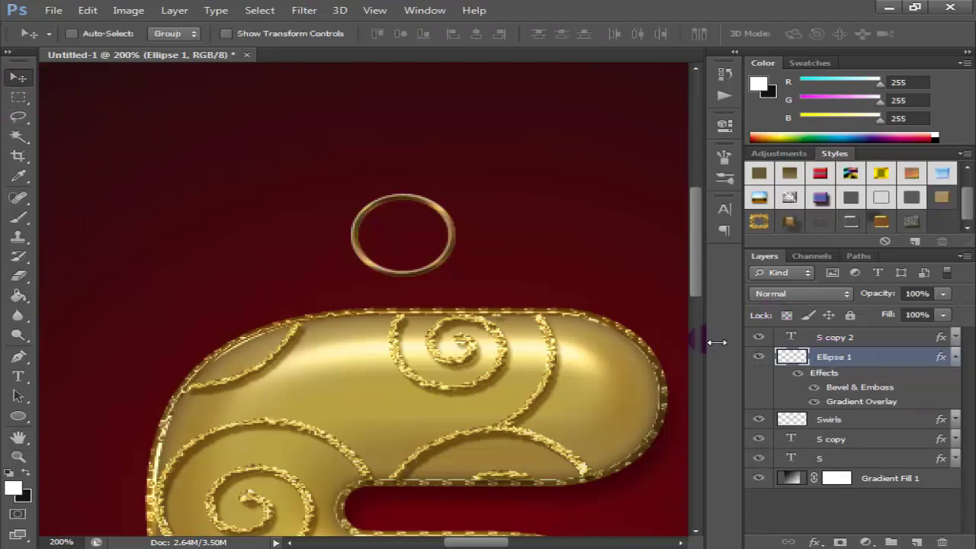
scroll(610, 327, "down", 2)
left_click_drag(445, 202, 455, 240)
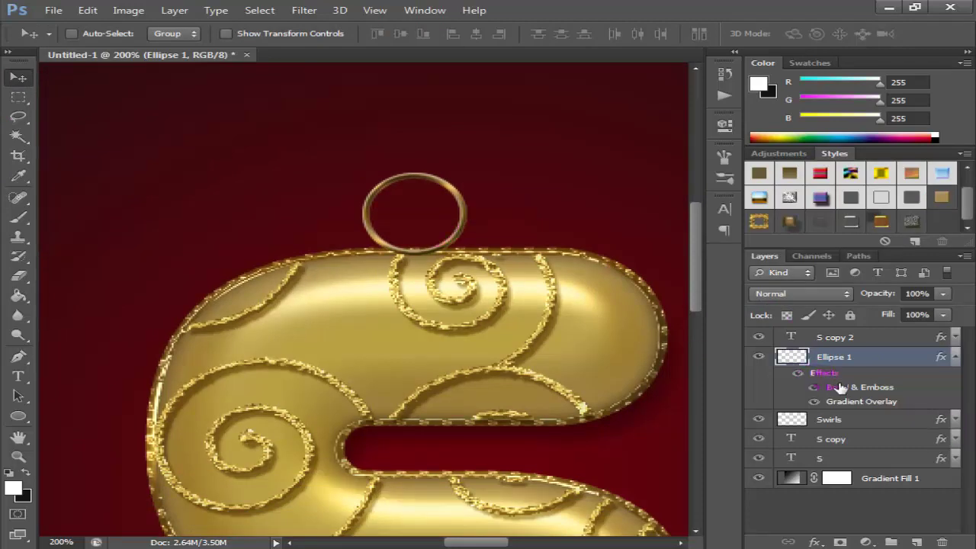
left_click(758, 357)
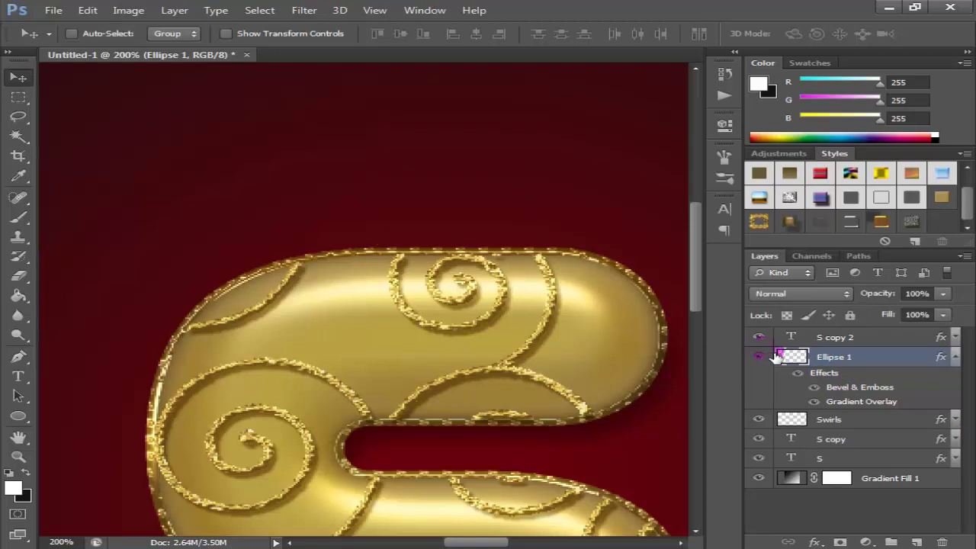
left_click(759, 357)
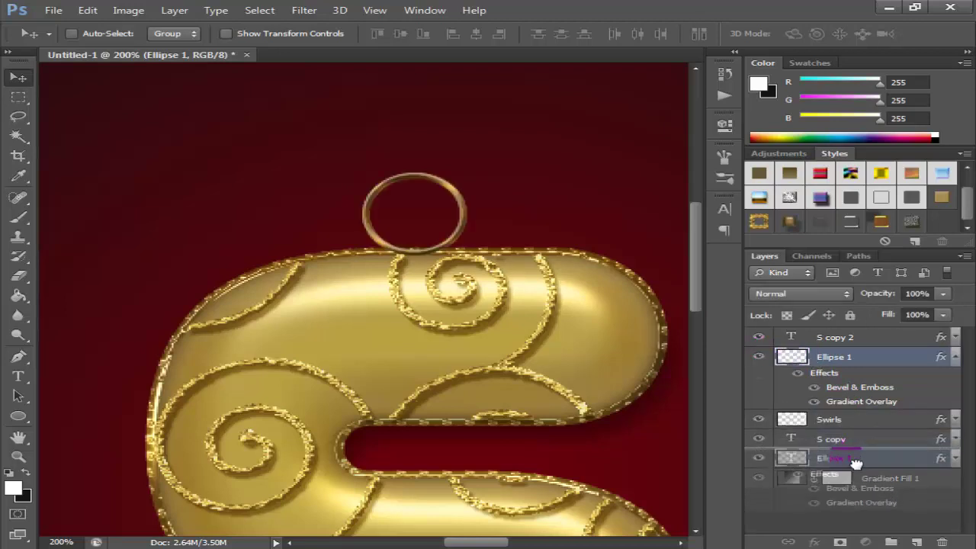
Step: Tuck the Ellipse 1 ring layer beneath the S layers and nudge it into position
left_click_drag(791, 359, 852, 467)
left_click(758, 416)
left_click(845, 417)
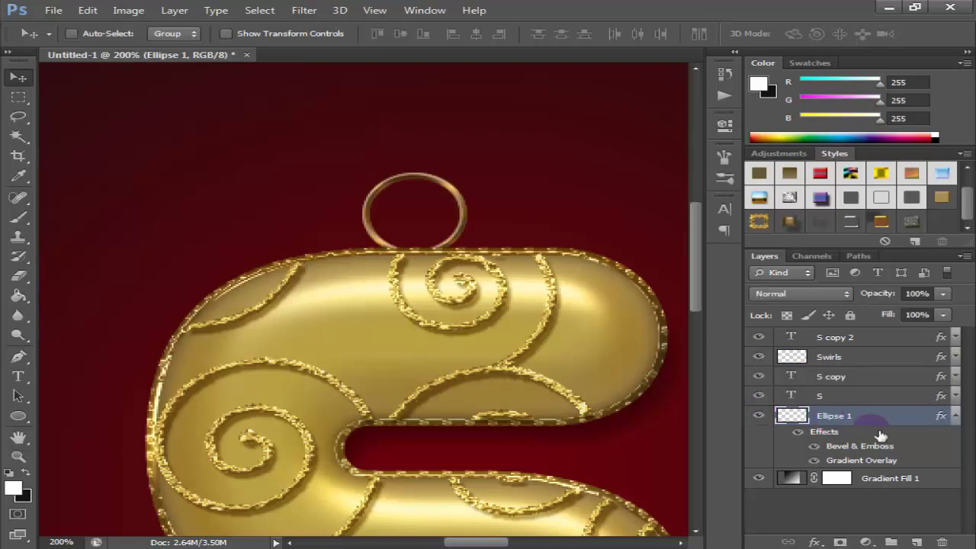
left_click(956, 415)
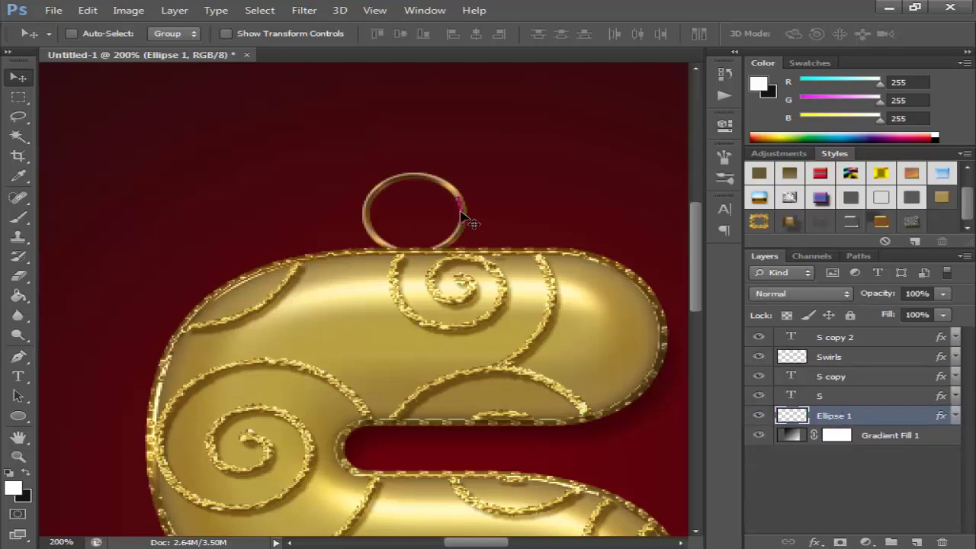
scroll(450, 211, "down", 2)
scroll(503, 248, "down", 1)
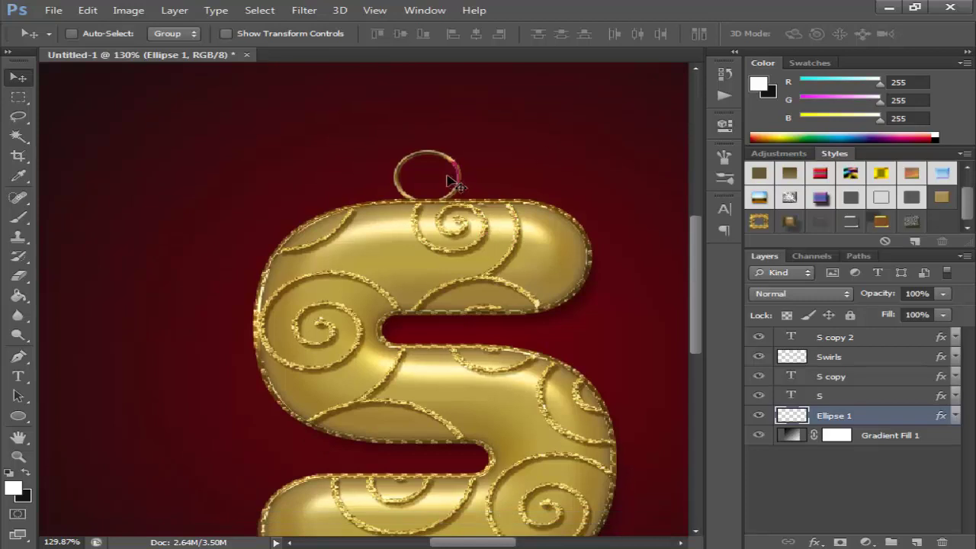
left_click_drag(462, 188, 469, 189)
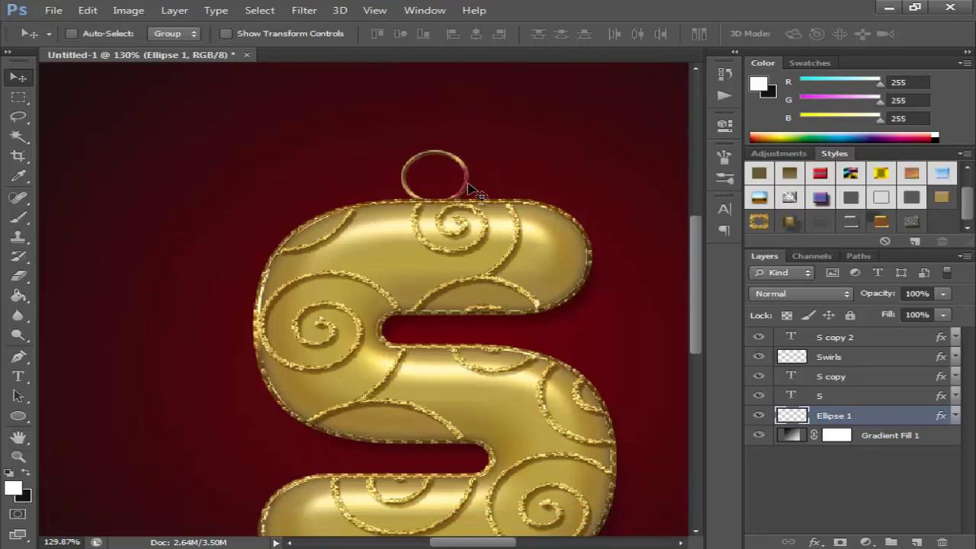
scroll(435, 216, "down", 1, "alt")
scroll(438, 220, "down", 2, "alt")
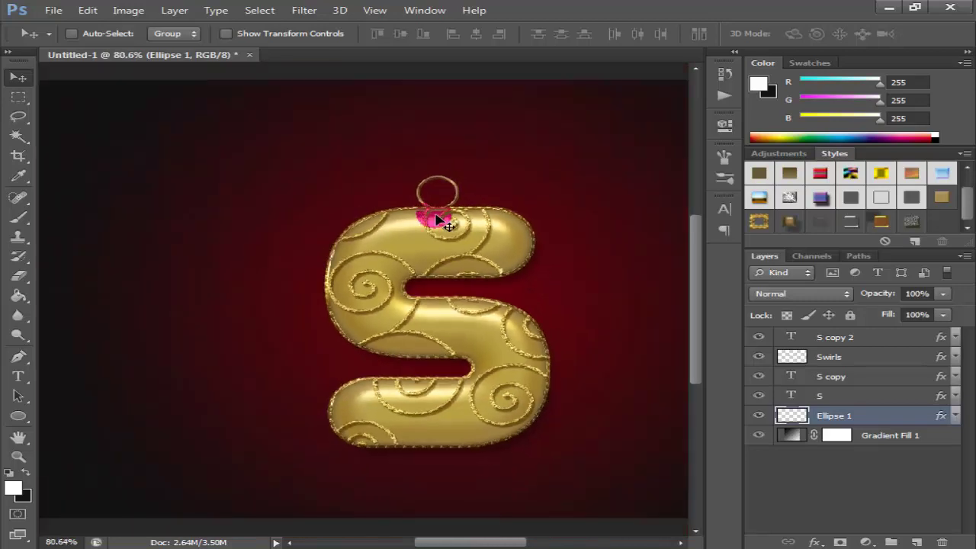
scroll(438, 220, "up", 3, "alt")
left_click_drag(338, 212, 341, 221)
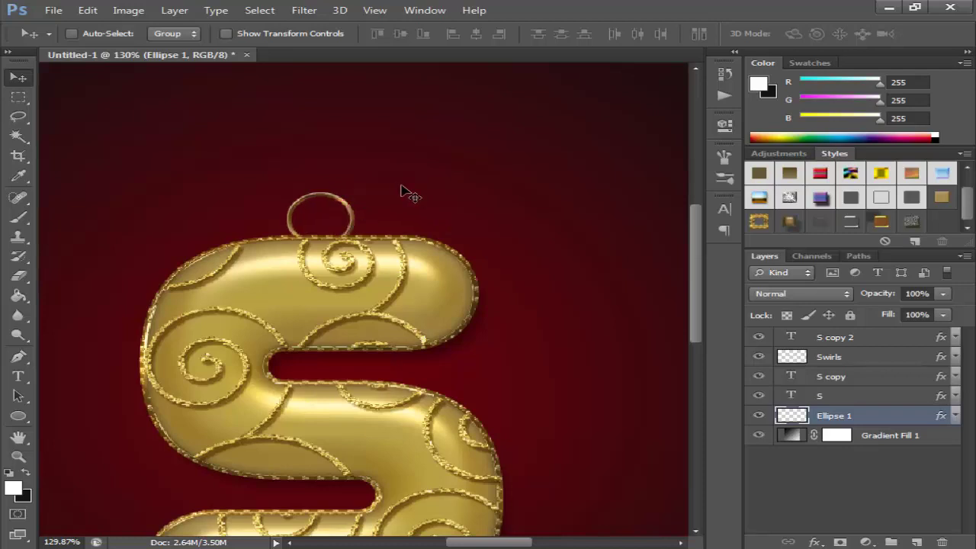
Step: Create a new layer above S copy 2 and name it 'pearls'
left_click(915, 338)
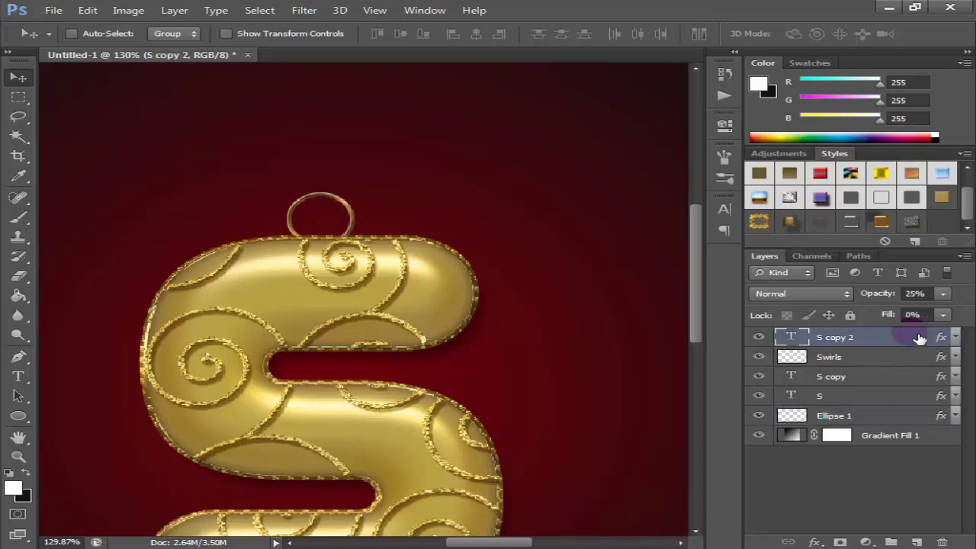
left_click(916, 542)
double_click(833, 337)
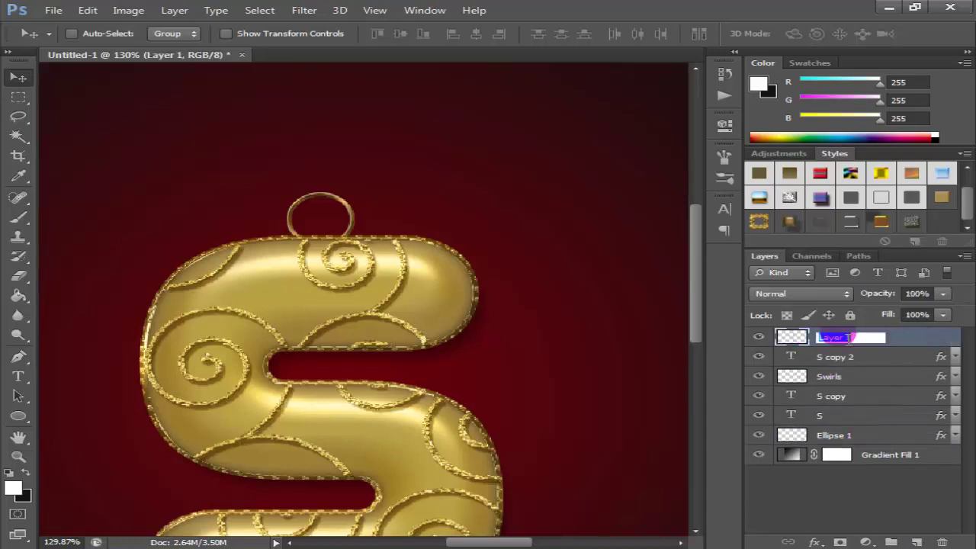
type("pear")
type("ls")
key("Return")
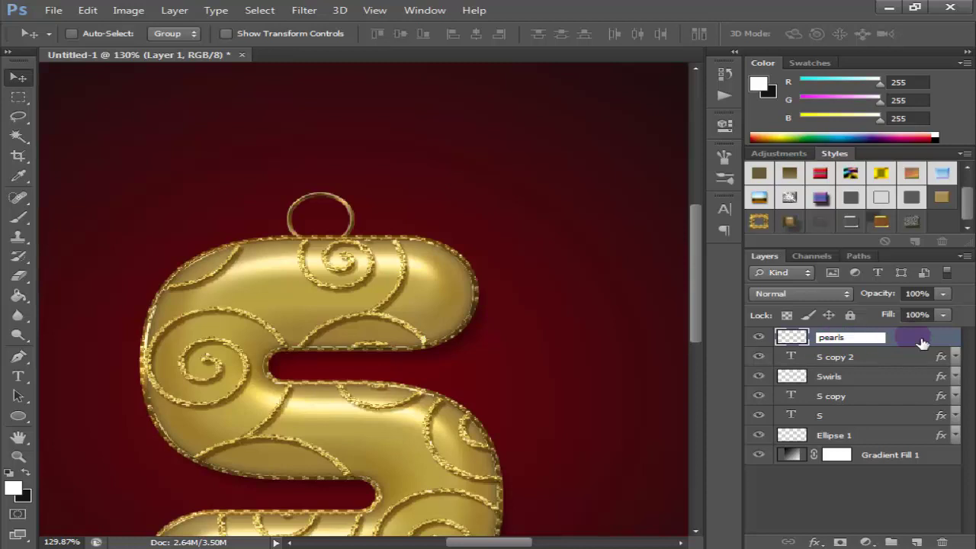
Step: Apply the PEARLS style to the pearls layer
left_click(851, 223)
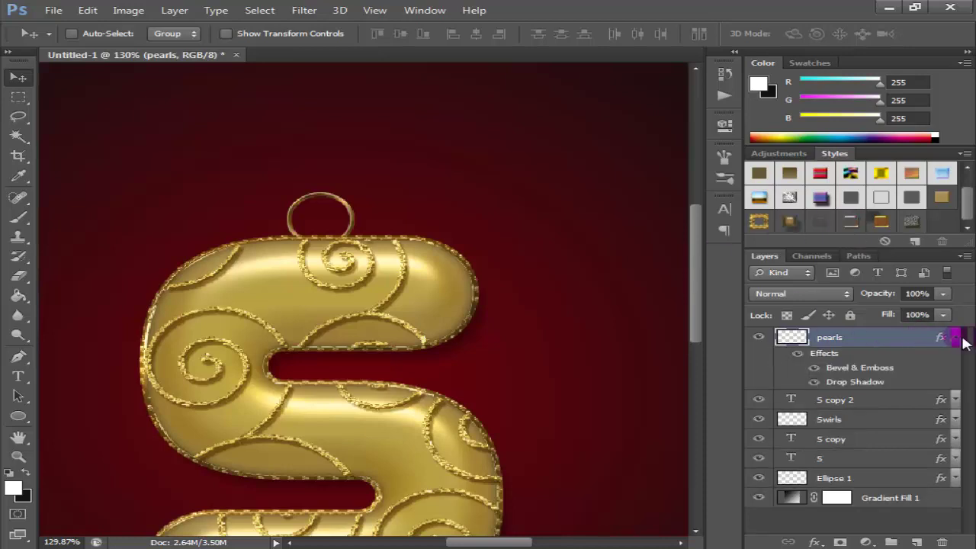
left_click(957, 338)
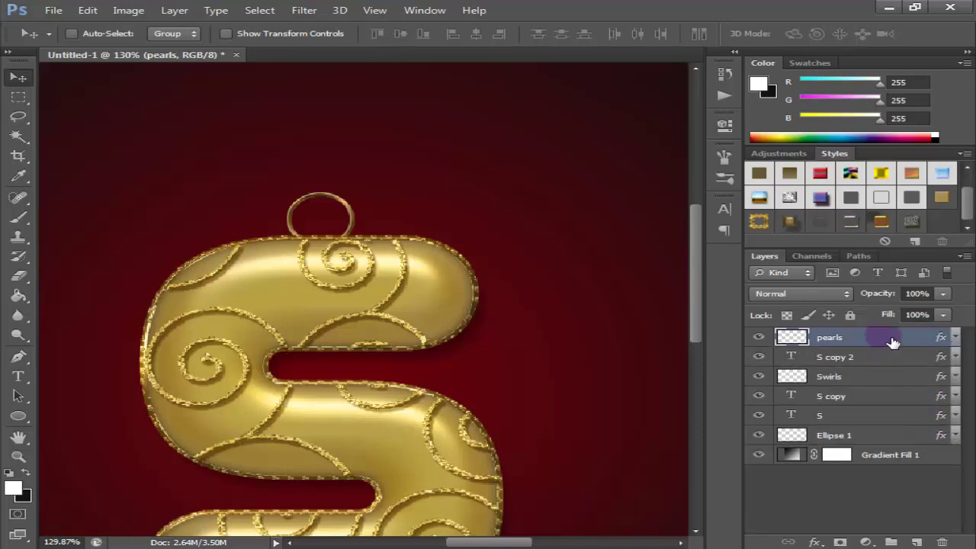
scroll(309, 374, "down", 1)
Step: Set the foreground colour to pale yellow fff4b4
left_click(12, 488)
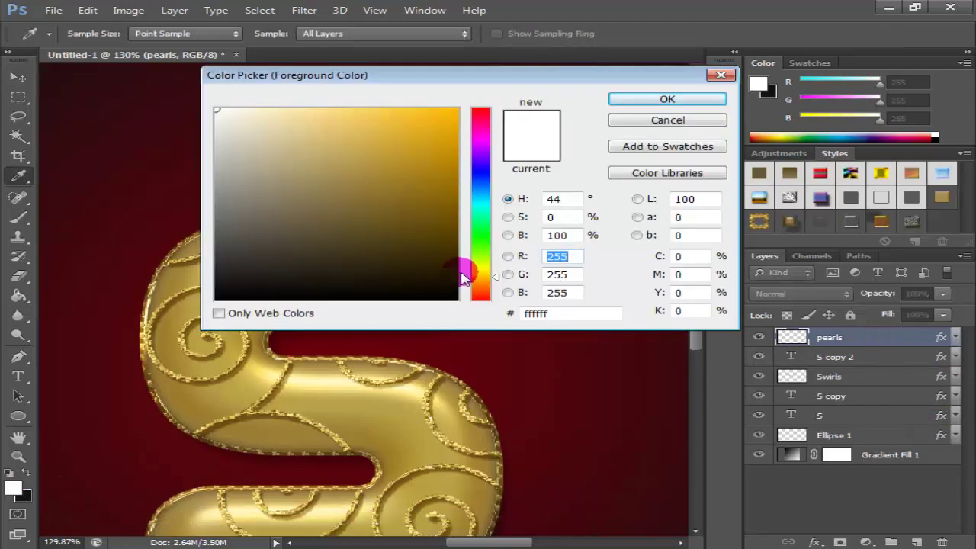
left_click_drag(526, 314, 589, 321)
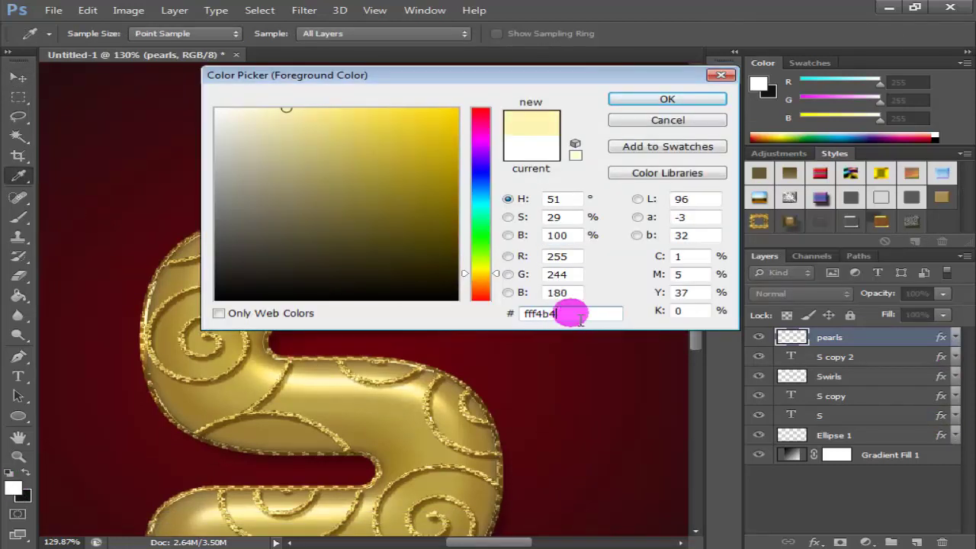
left_click(648, 96)
Step: Pick the Brush tool with a hard round tip at about 20 px, then undo a test pearl
left_click(18, 217)
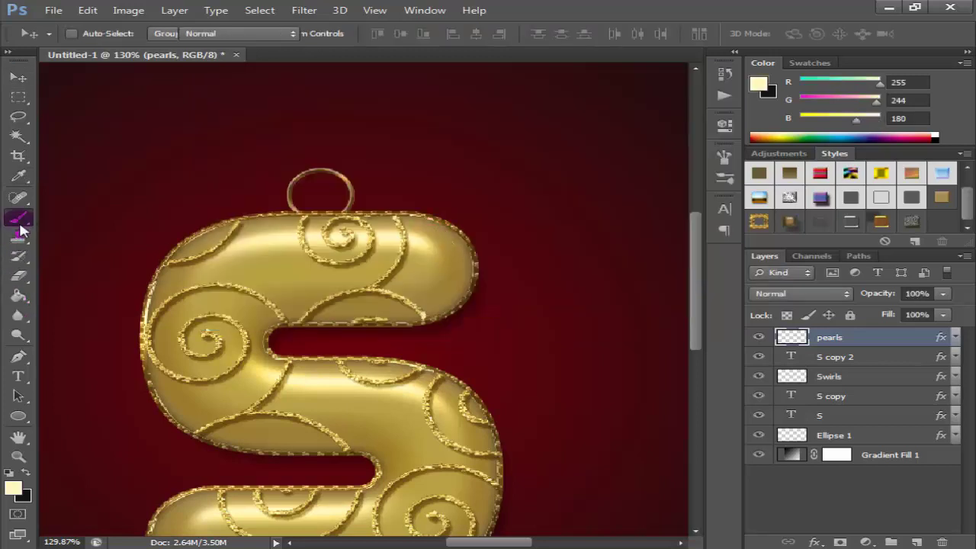
right_click(299, 216)
left_click(356, 318)
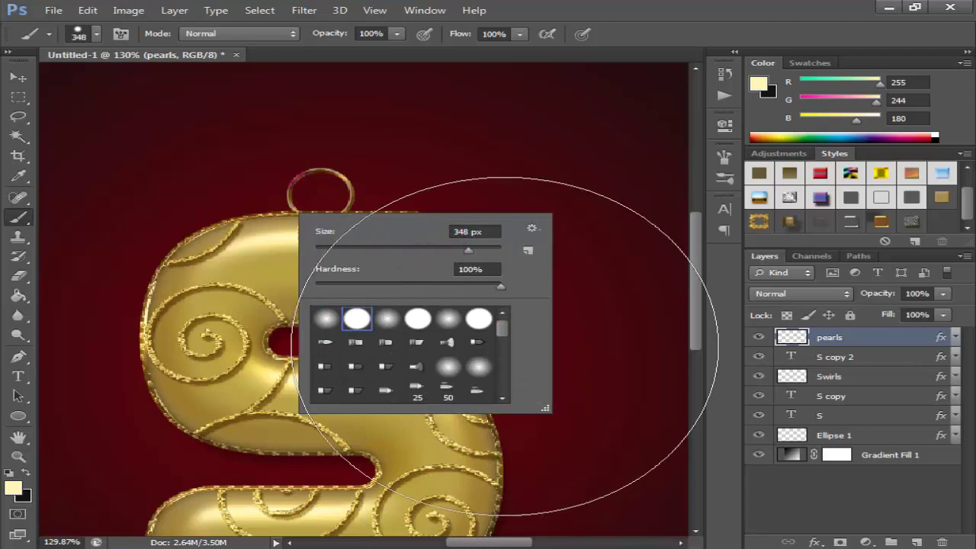
left_click_drag(361, 246, 335, 252)
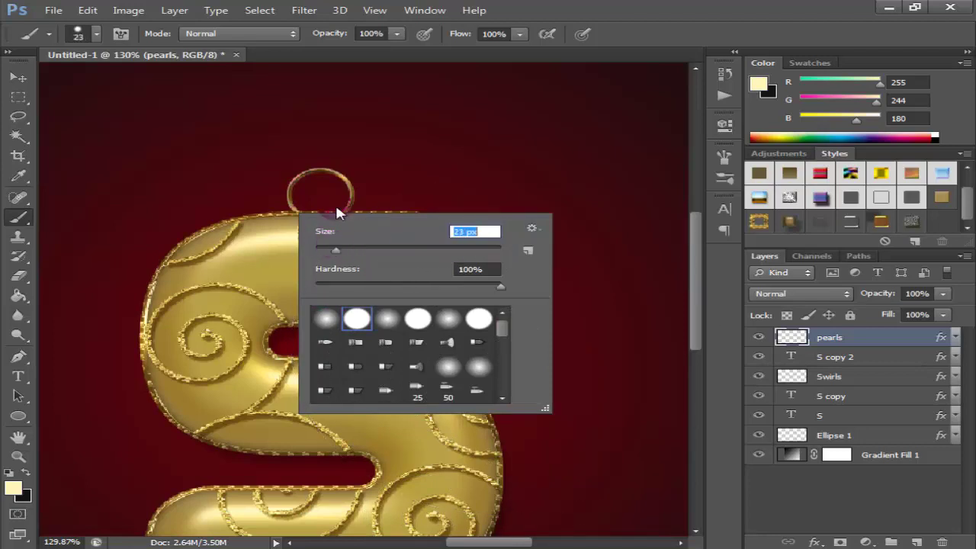
left_click_drag(335, 252, 330, 252)
left_click_drag(177, 339, 214, 343)
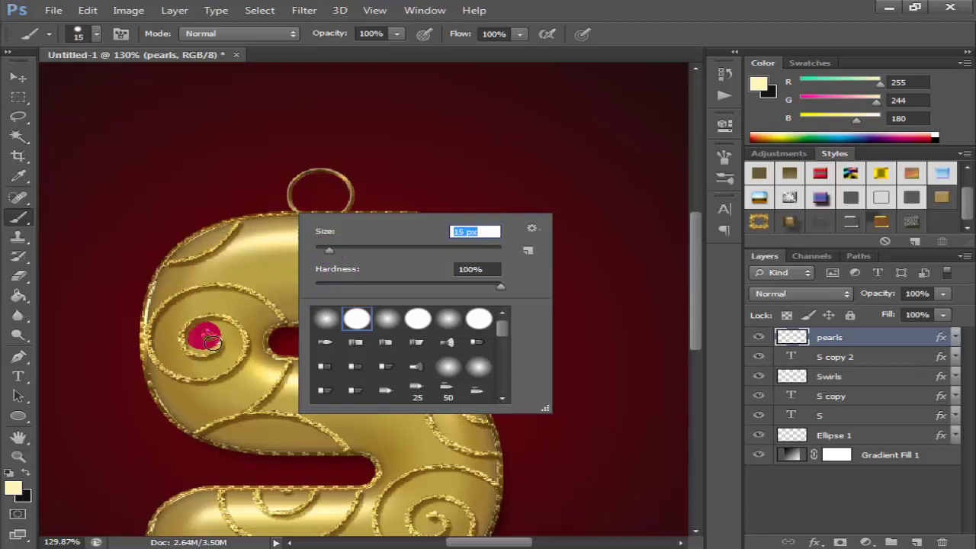
key("ctrl+z")
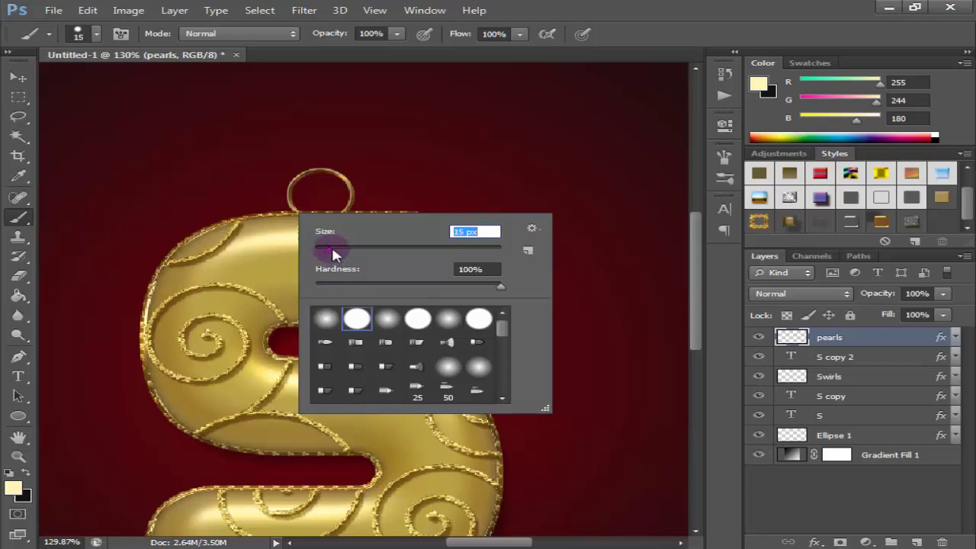
Step: Set the hard round brush size to 16 px
left_click(338, 233)
right_click(338, 233)
key("ctrl+z")
double_click(431, 275)
type("16")
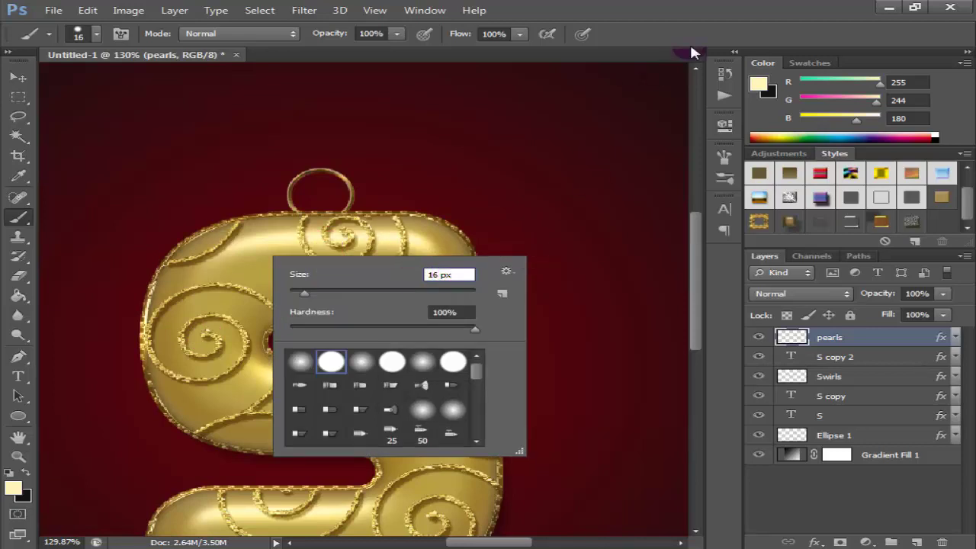
key("Return")
Step: Dot pearls on the left and lower-right swirl centres, undoing misplaced trial dabs
left_click(305, 282)
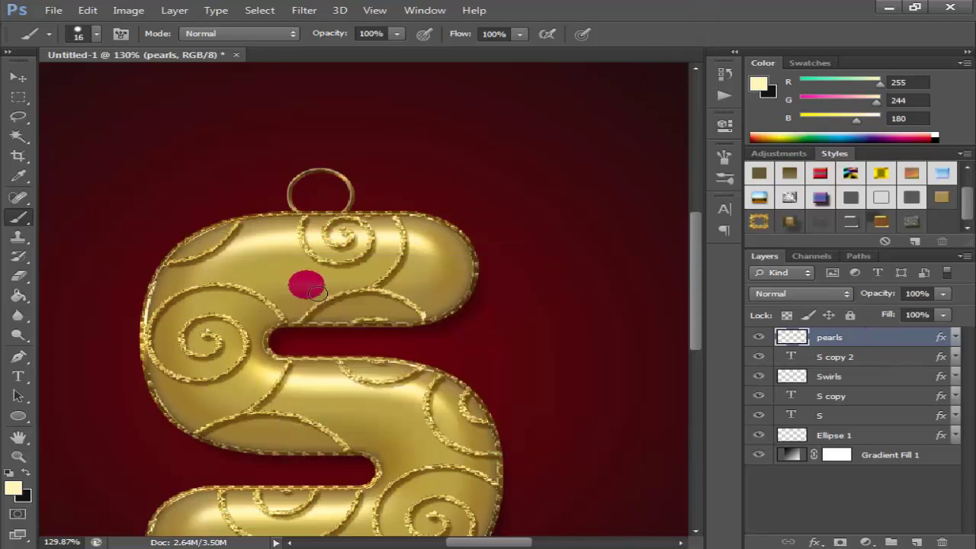
key("ctrl+z")
scroll(305, 283, "down", 1)
left_click(340, 220)
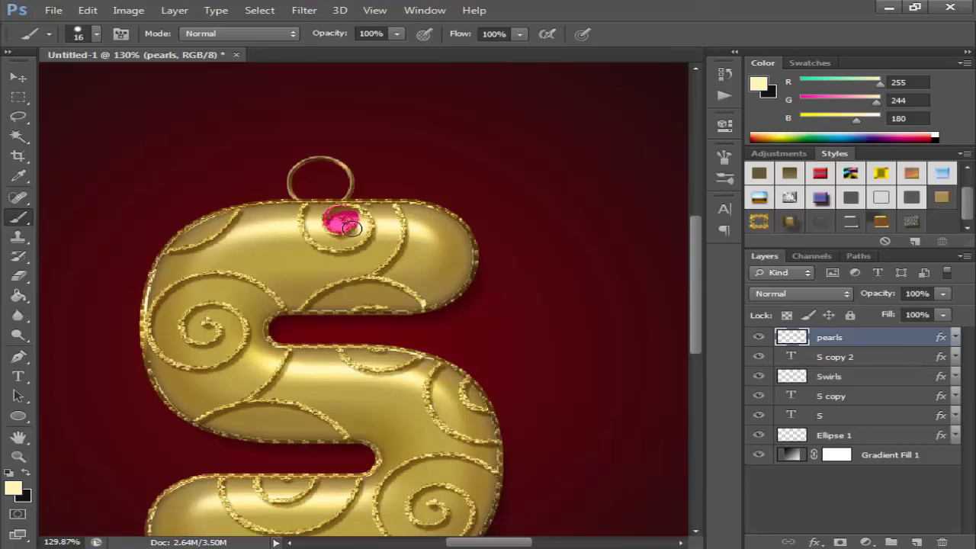
key("ctrl+z")
left_click(233, 322)
key("ctrl+z")
left_click(204, 327)
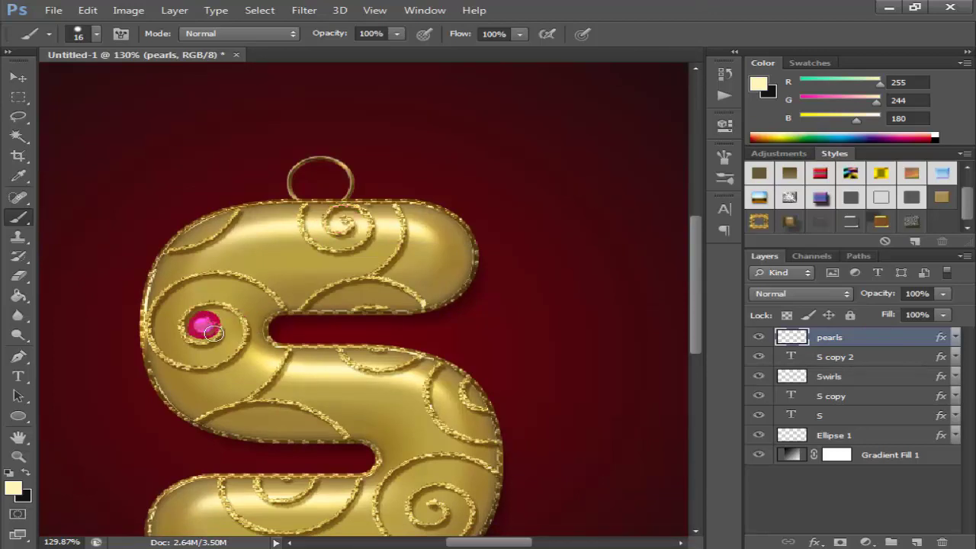
scroll(412, 309, "down", 3)
scroll(473, 328, "down", 2)
left_click(431, 449)
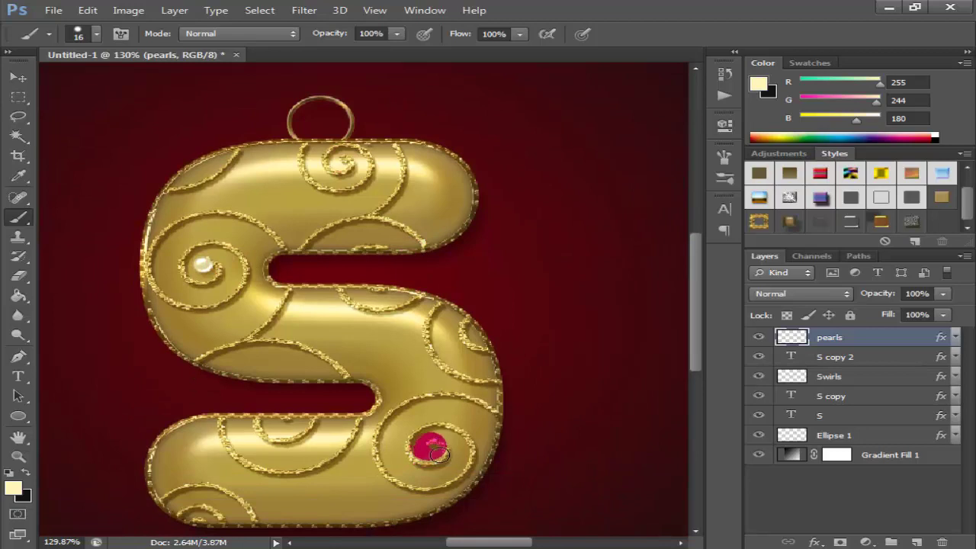
Step: Add pearls on the top and lower-middle swirl centres, removing trial placements
left_click(402, 448)
key("ctrl+z")
left_click(278, 438)
key("ctrl+z")
left_click(339, 164)
left_click(420, 203)
key("ctrl+z")
scroll(412, 252, "down", 1)
scroll(429, 286, "down", 3)
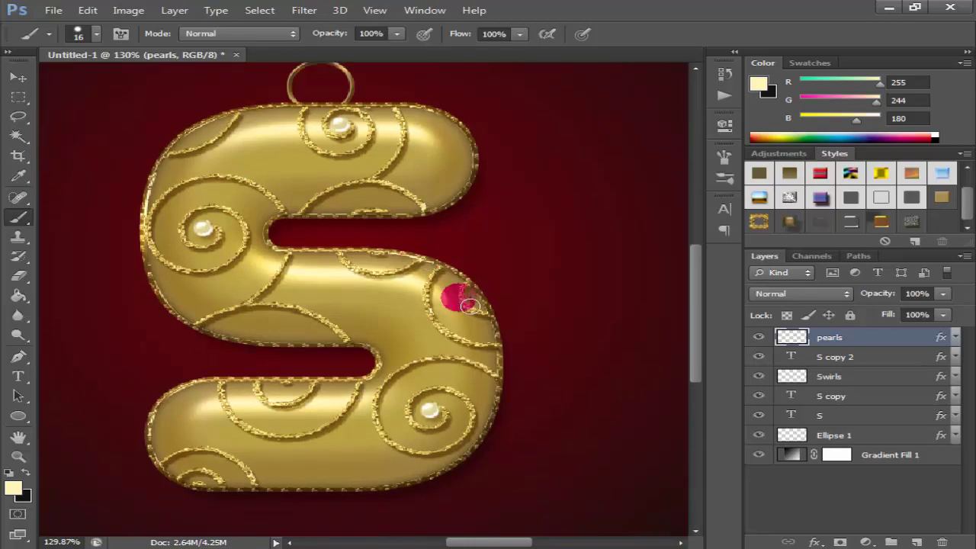
scroll(454, 305, "down", 2)
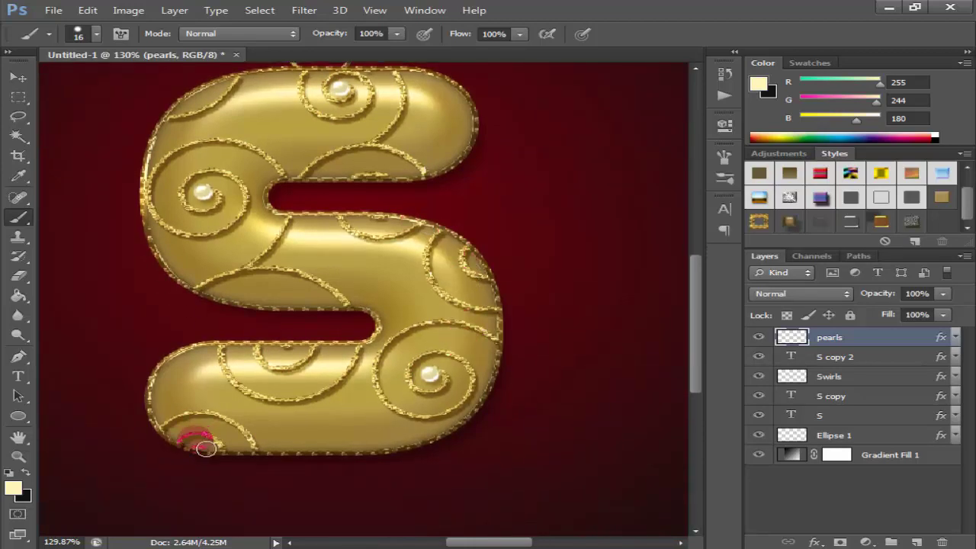
key("ctrl+z")
left_click(282, 354)
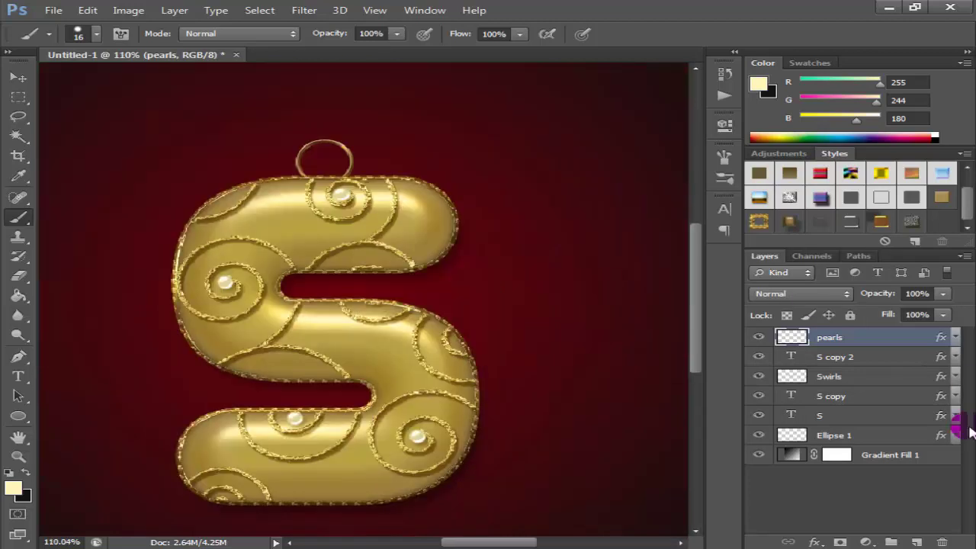
Step: Add a new top layer named 'lines' and give it the LINES style
left_click(916, 542)
double_click(848, 338)
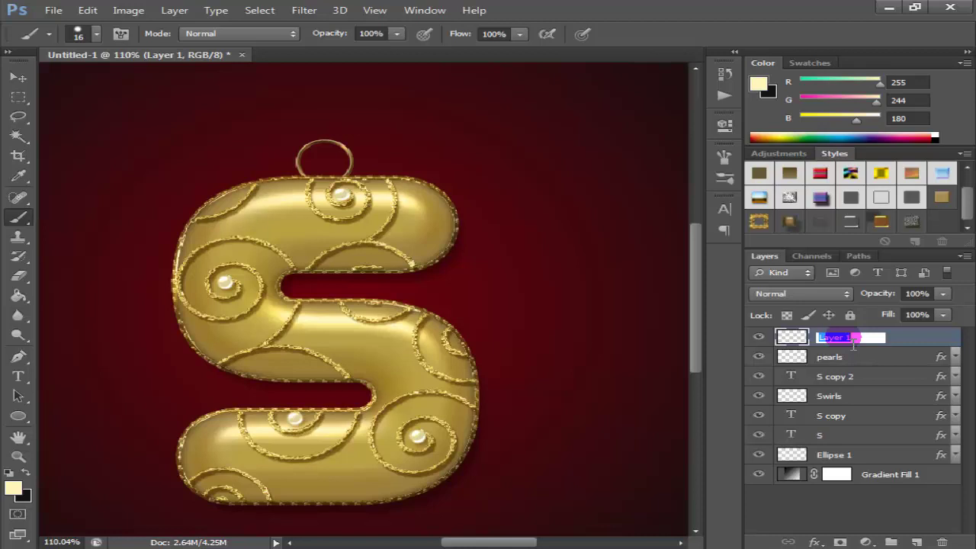
type("lines")
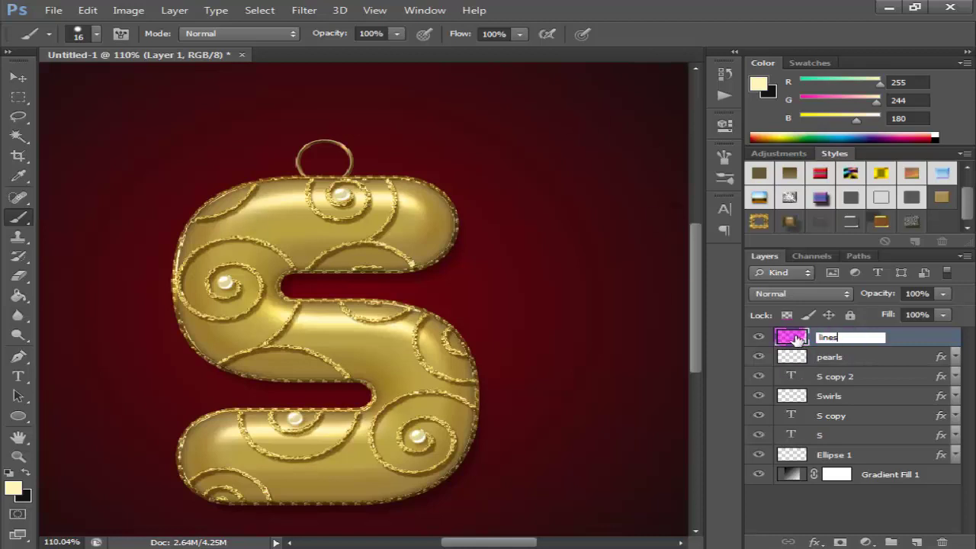
left_click(793, 337)
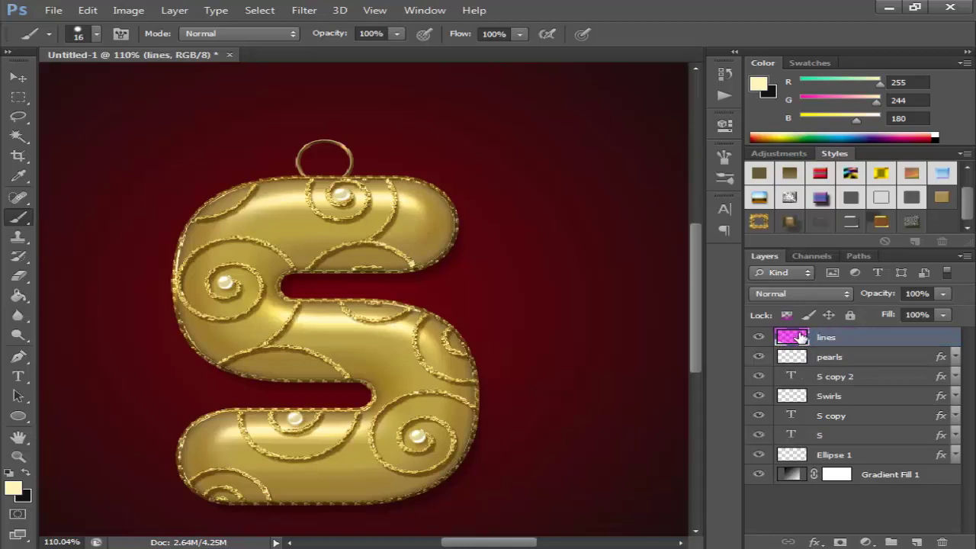
left_click(884, 227)
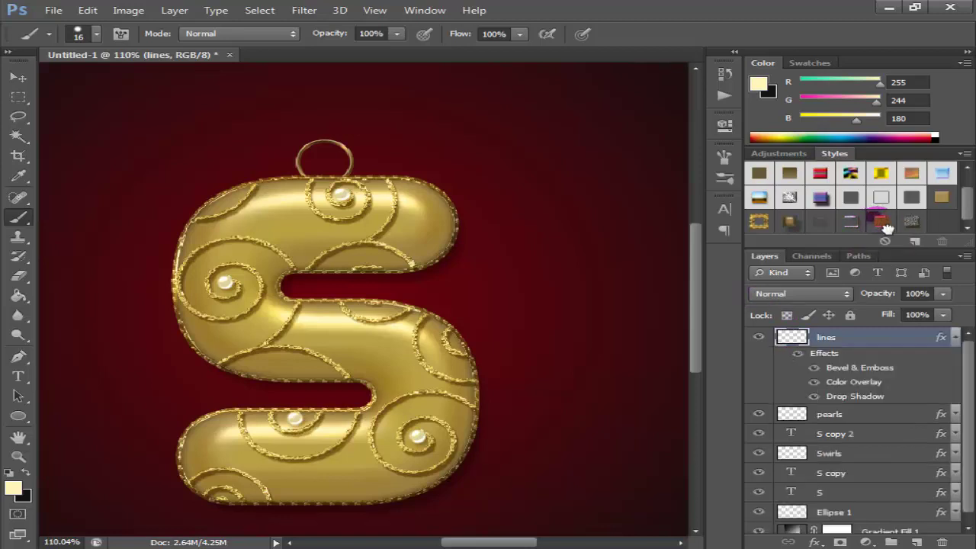
left_click(954, 337)
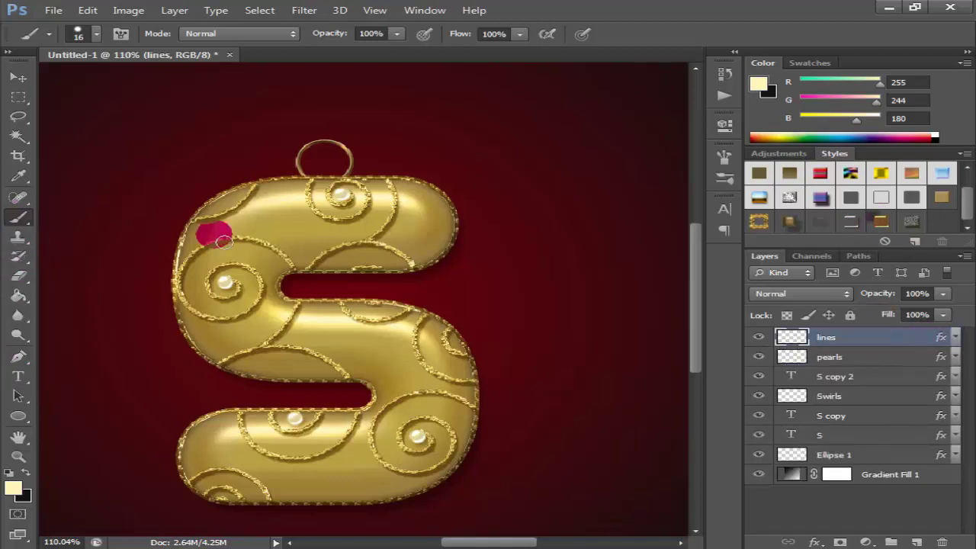
Step: Give the brush 110% spacing and turn on Transfer in the Brush settings
right_click(473, 167)
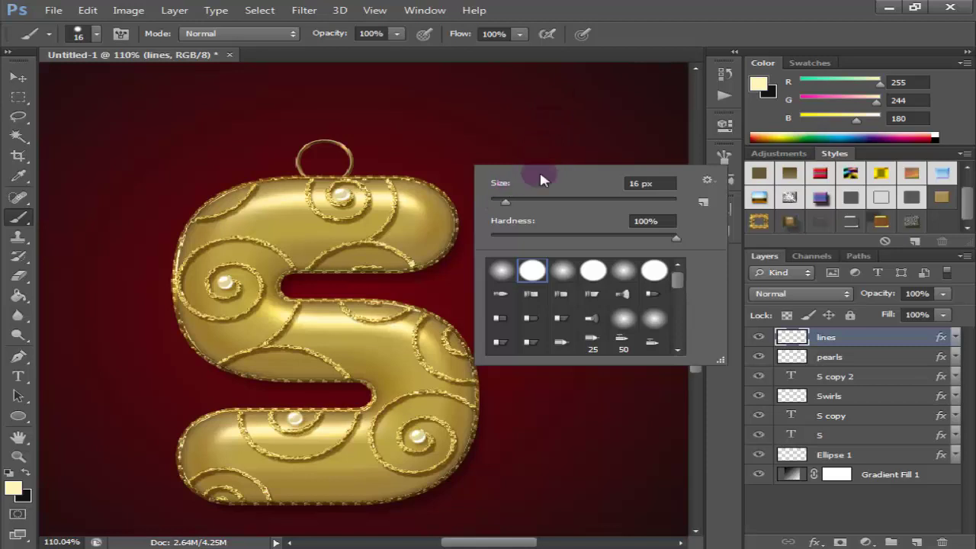
left_click(601, 16)
key("F5")
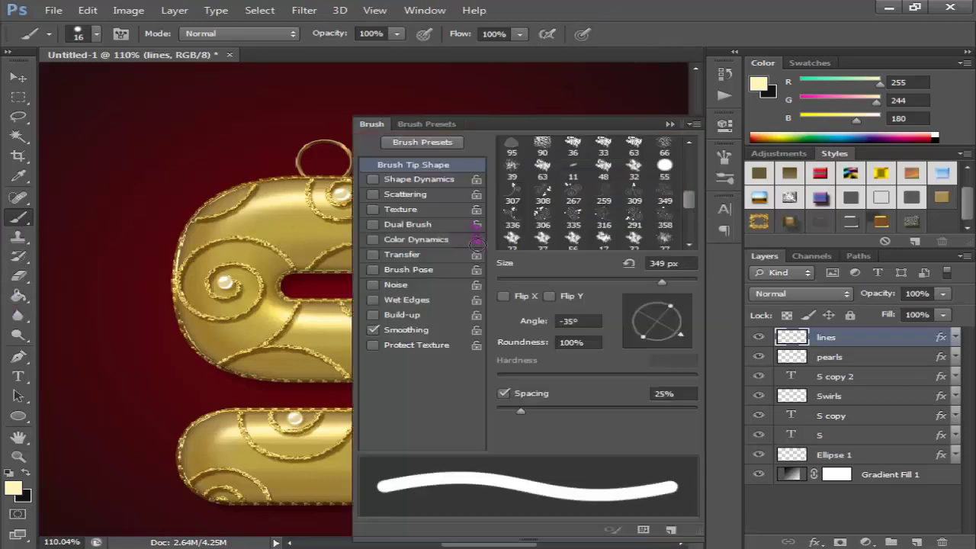
key("Return")
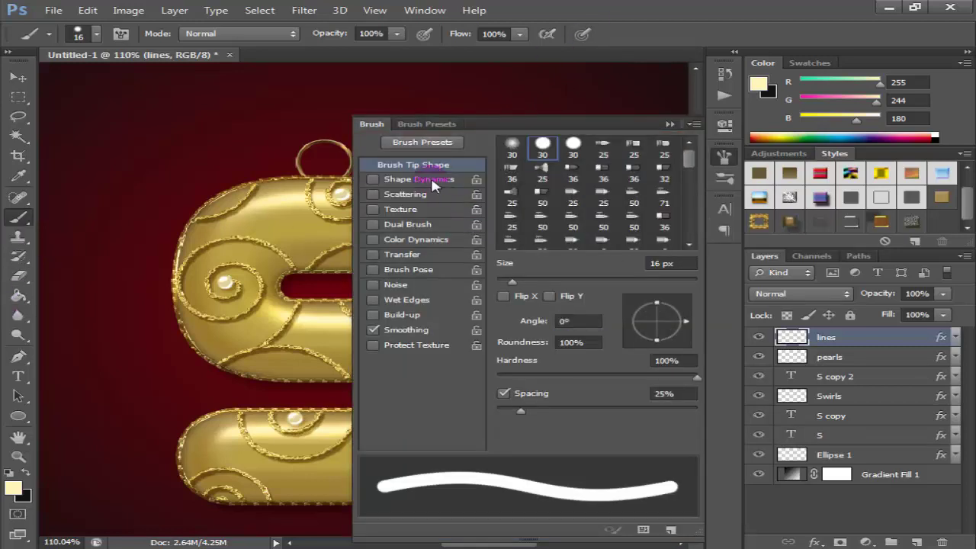
left_click(651, 394)
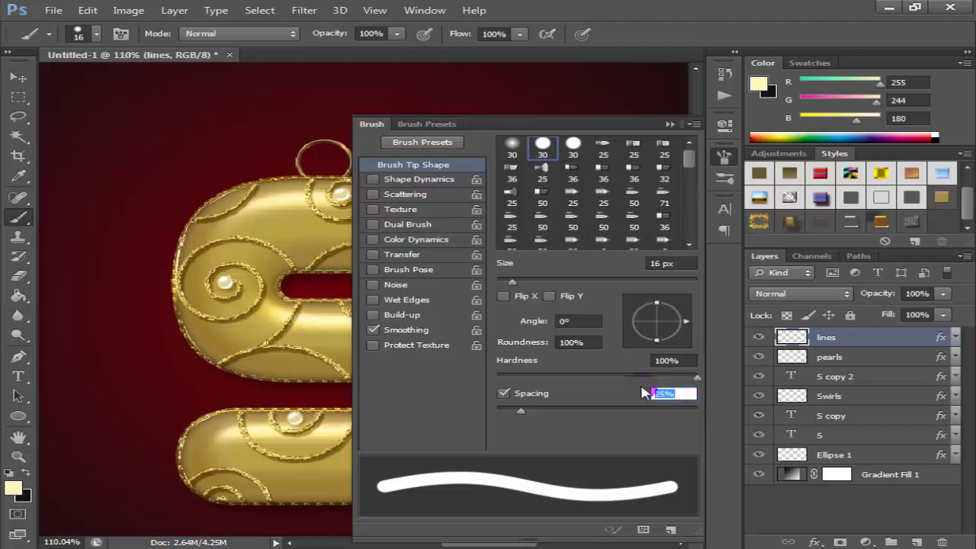
type("110")
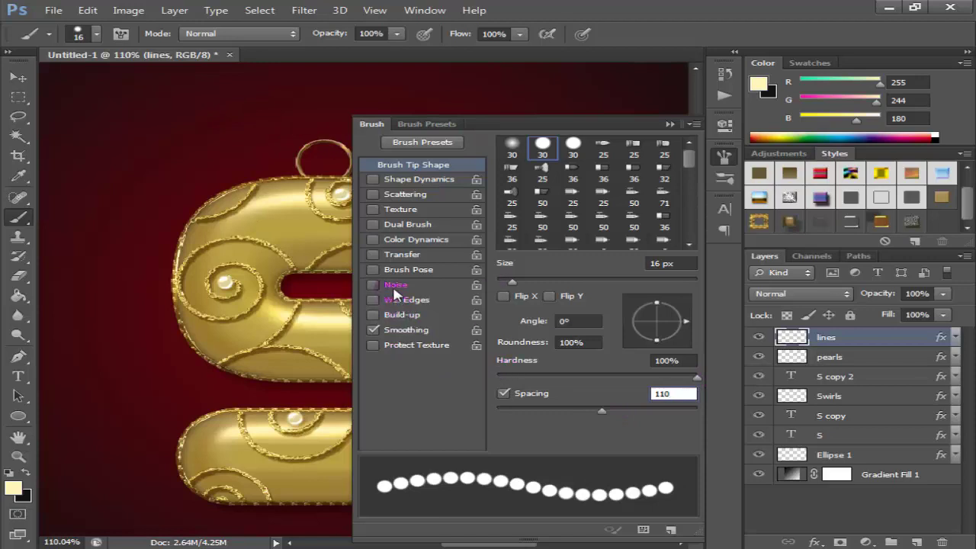
left_click(408, 256)
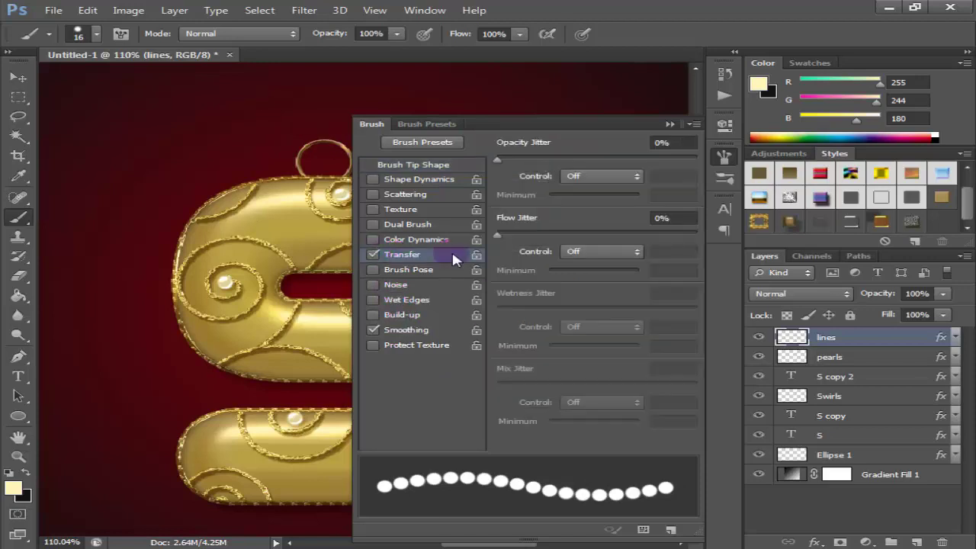
left_click(419, 167)
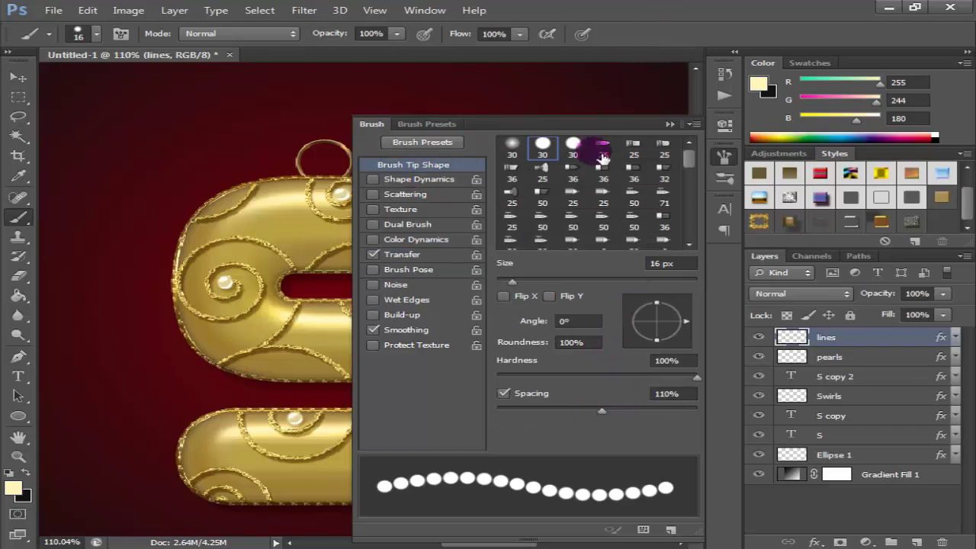
Step: Select layers pearls through Ellipse 1 and move the whole S ornament slightly lower
left_click(723, 157)
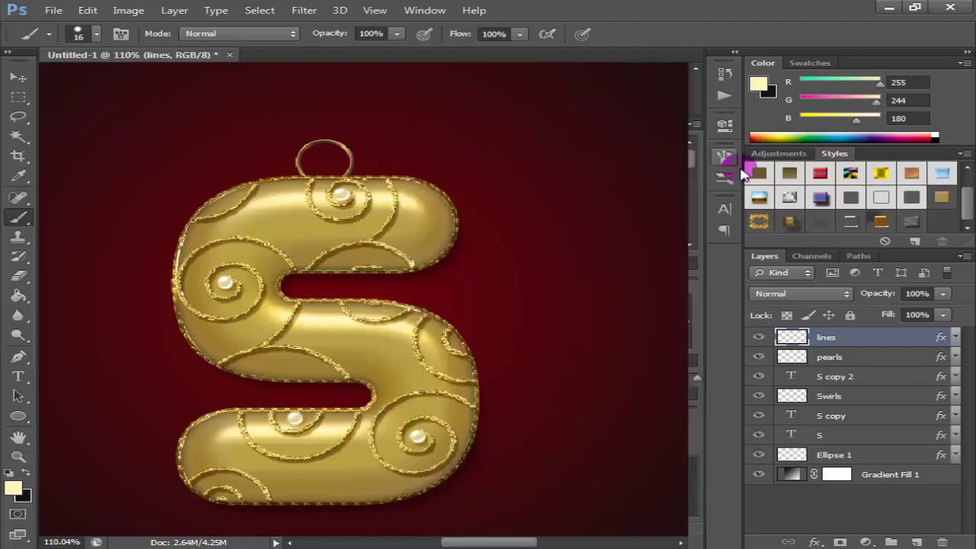
left_click(865, 359)
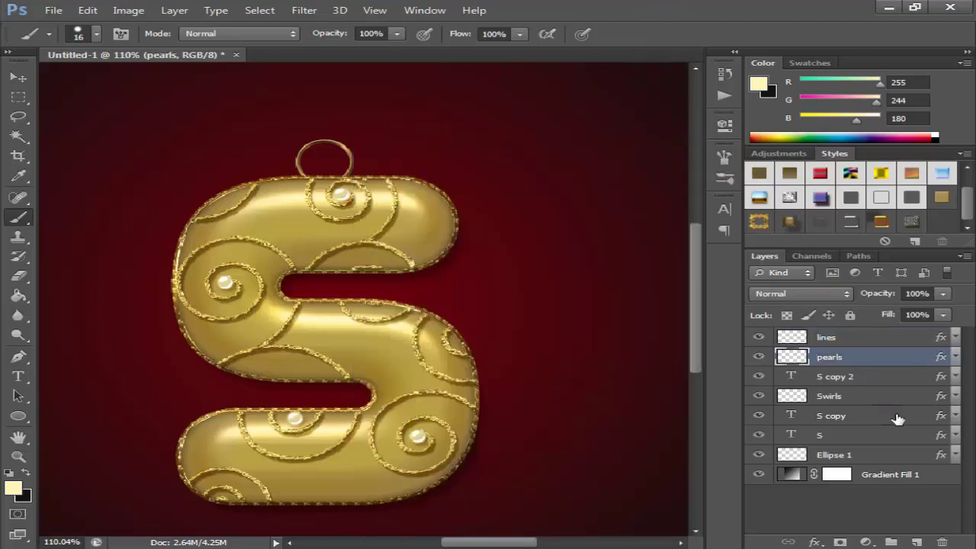
left_click(879, 456, "shift")
left_click_drag(468, 343, 443, 306)
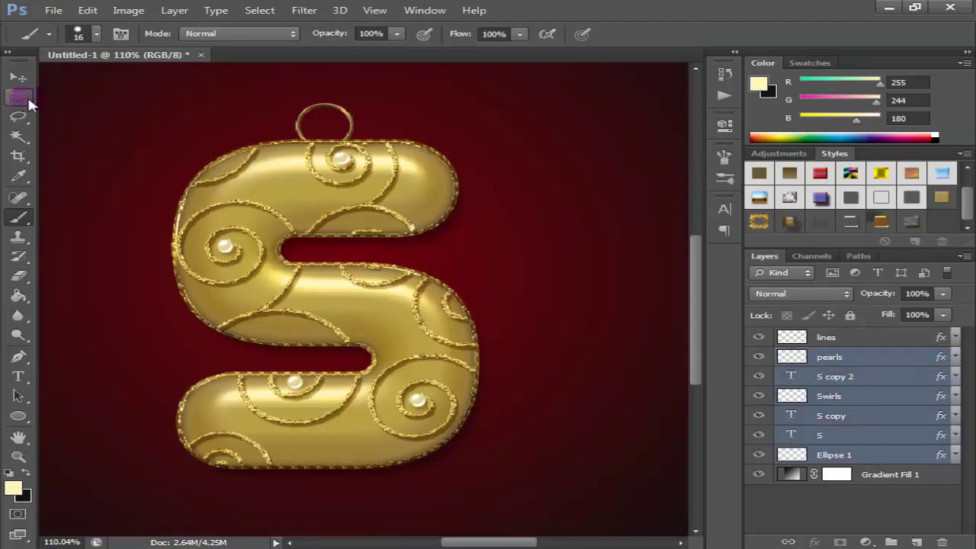
left_click(18, 77)
scroll(326, 287, "down", 3)
scroll(399, 311, "down", 3)
mouse_move(378, 264)
left_mouse_down()
mouse_move(383, 298)
mouse_move(385, 290)
left_mouse_up()
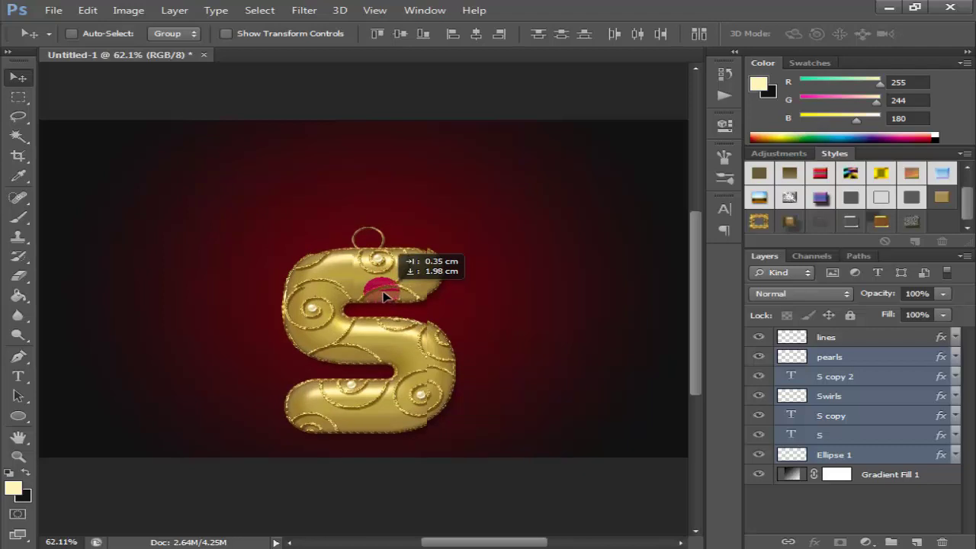
left_click(898, 339)
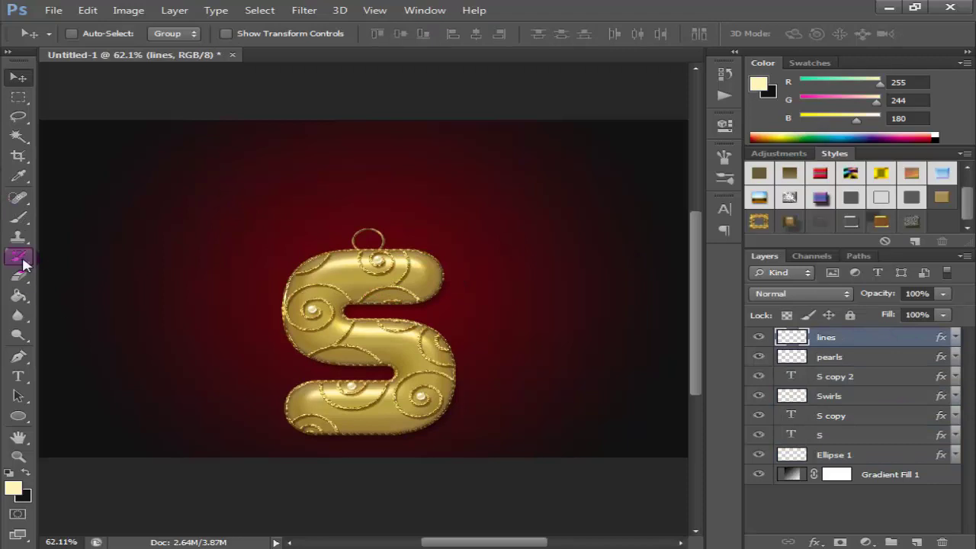
left_click(19, 217)
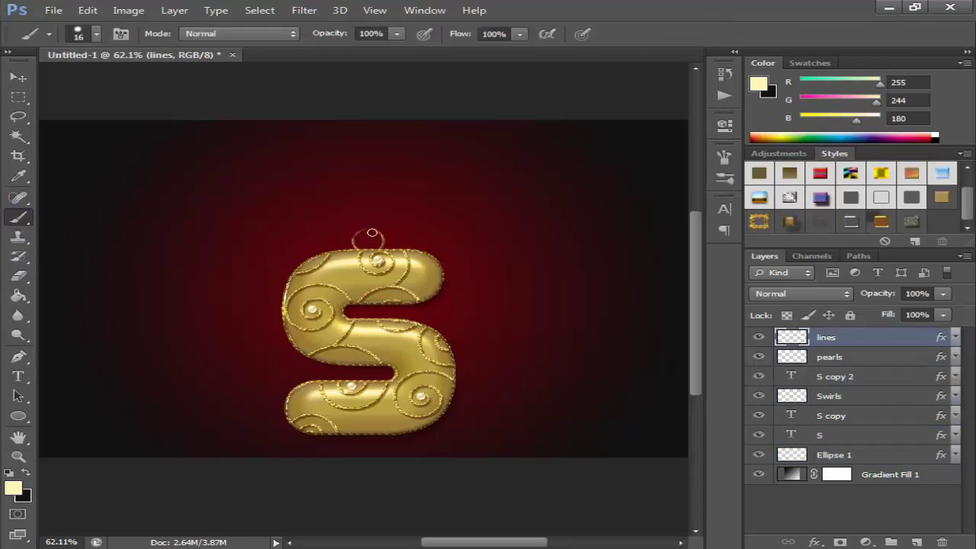
Step: Set the brush to 20 px and paint a bead chain from the ring upward
right_click(239, 222)
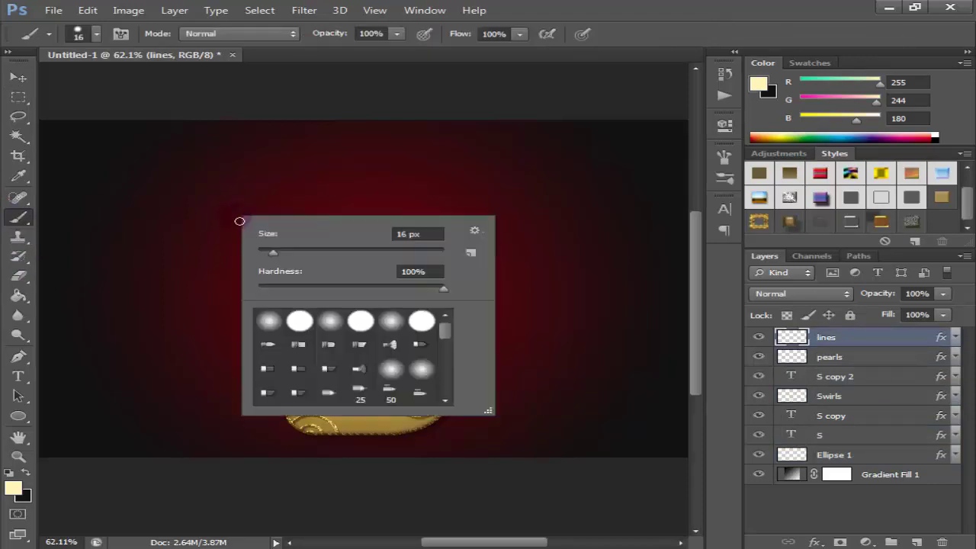
left_click(419, 257)
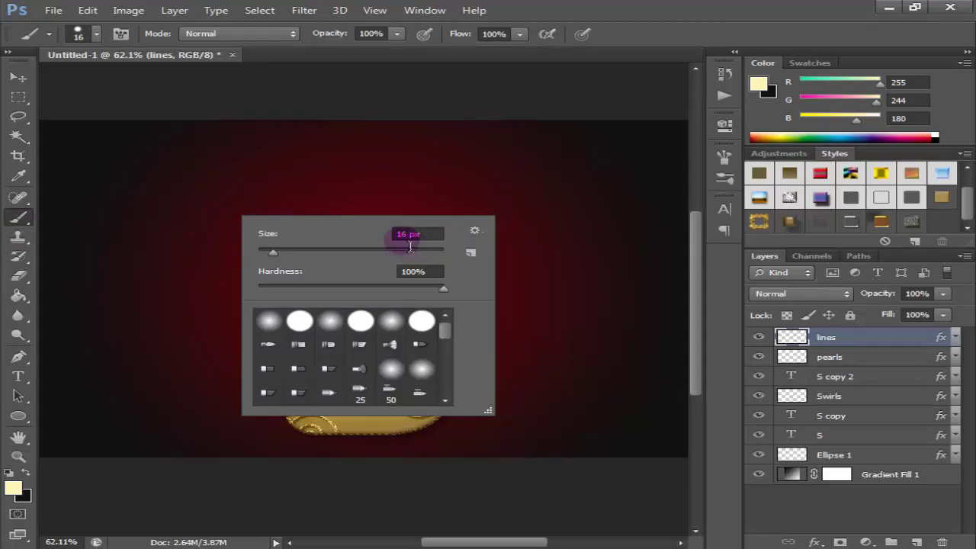
double_click(397, 235)
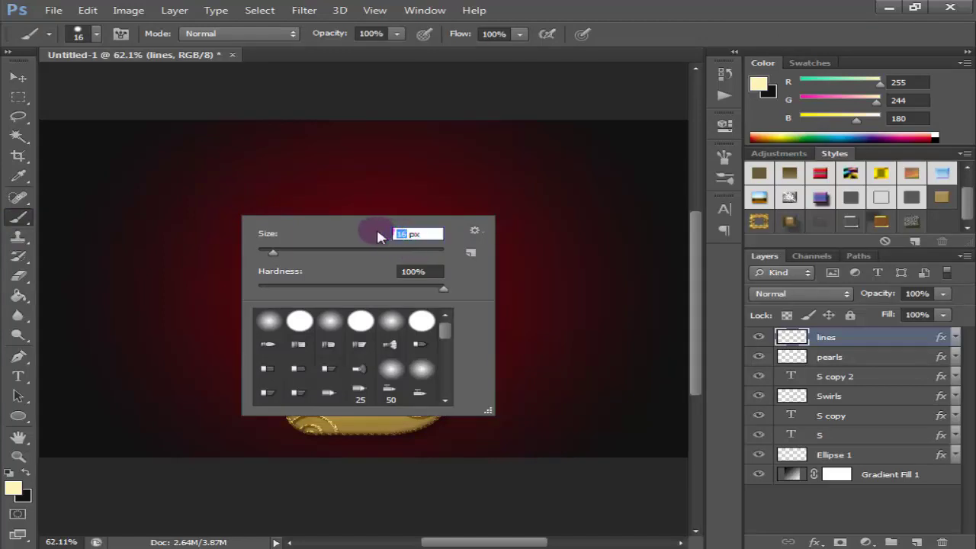
type("18")
double_click(399, 234)
type("20")
key("Return")
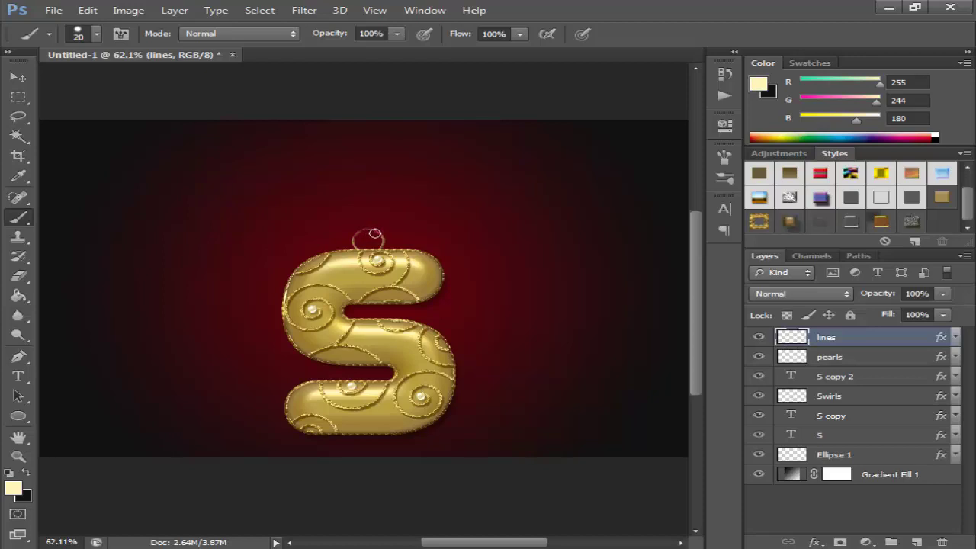
left_click_drag(375, 235, 369, 102)
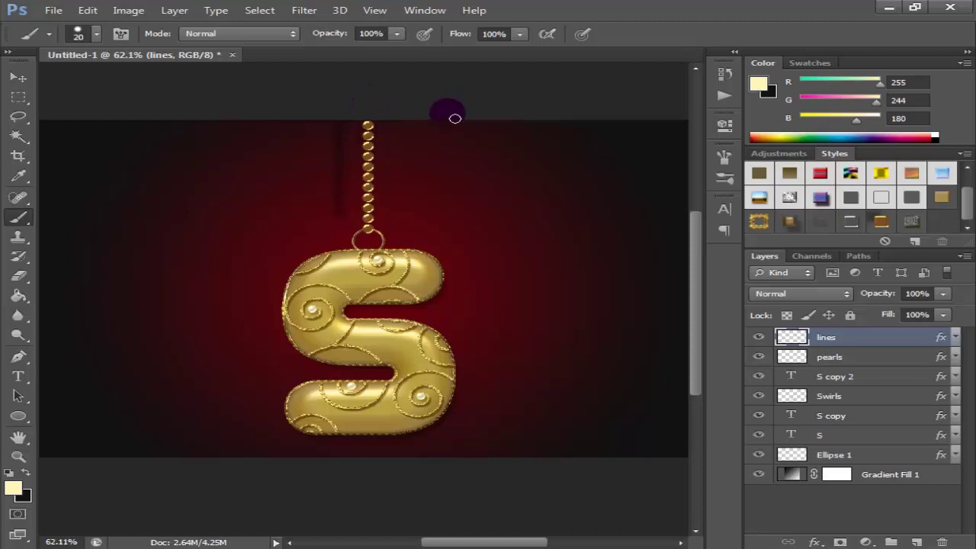
Step: Repaint the bead chain on the lines layer from the ring to the canvas top
key("ctrl+z")
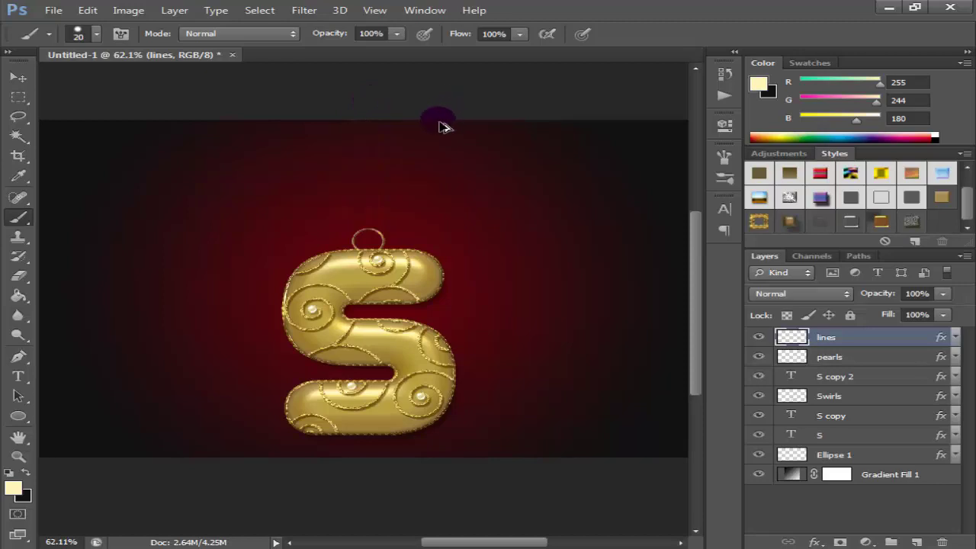
left_click(760, 337)
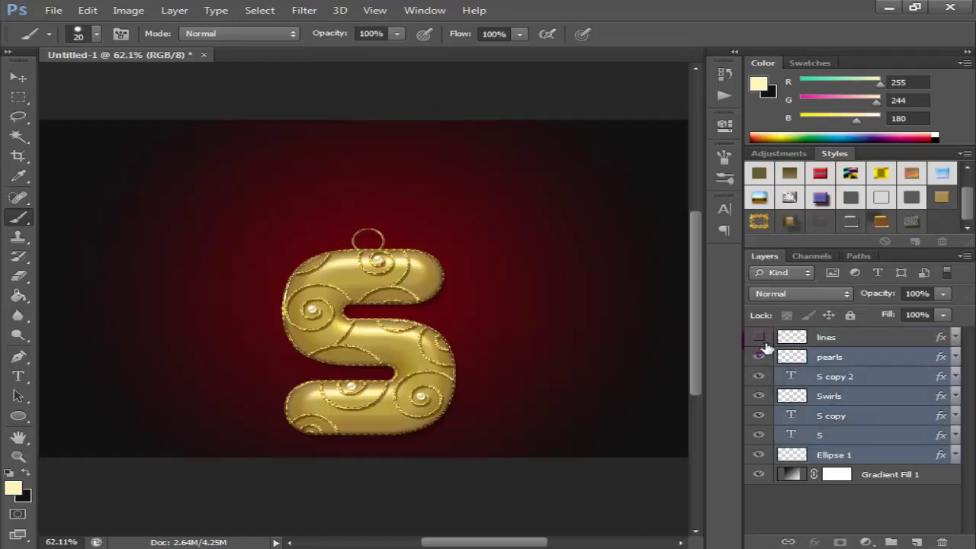
left_click(774, 343)
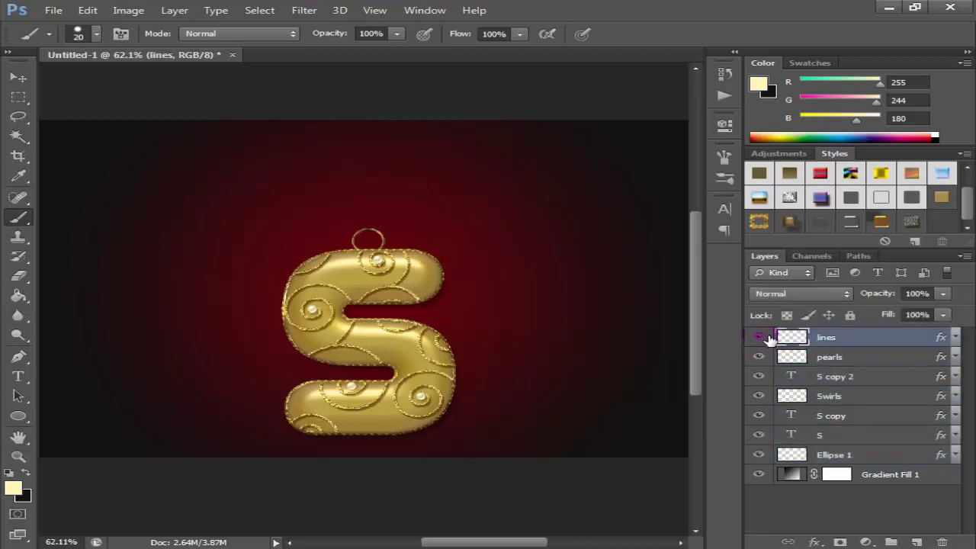
left_click(764, 338)
left_click_drag(374, 236, 369, 103)
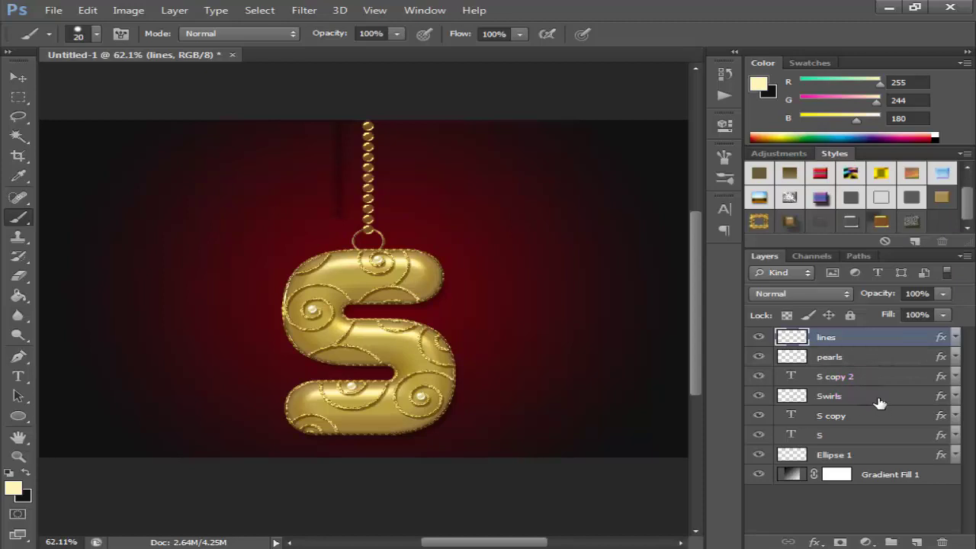
Step: Move the Swirls layer above S copy 2 in the layer stack
left_click(878, 398)
left_click(857, 436)
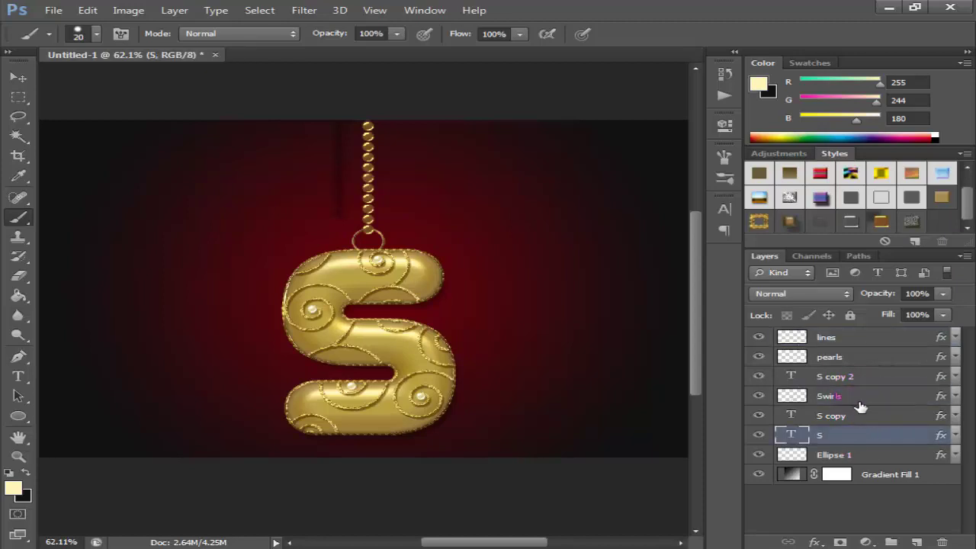
left_click(842, 401)
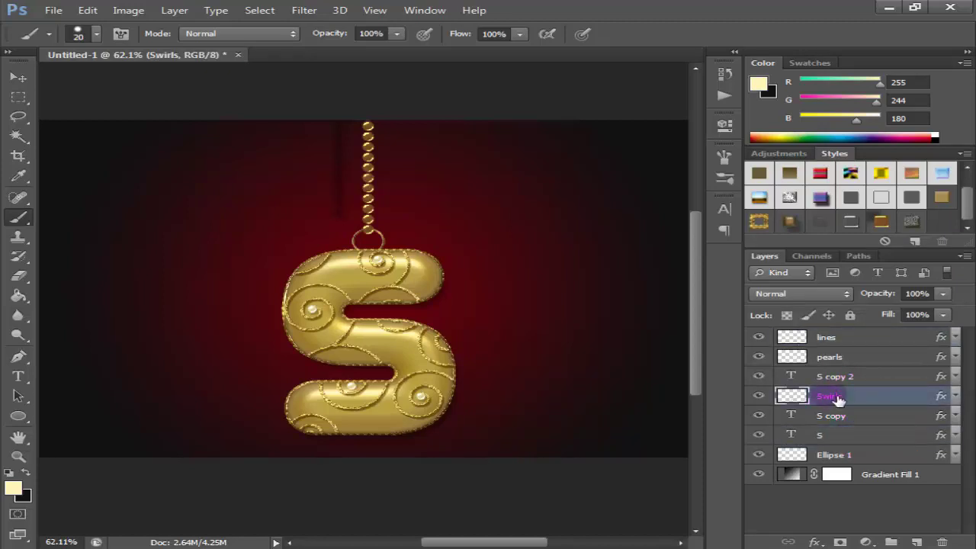
left_click_drag(837, 400, 844, 374)
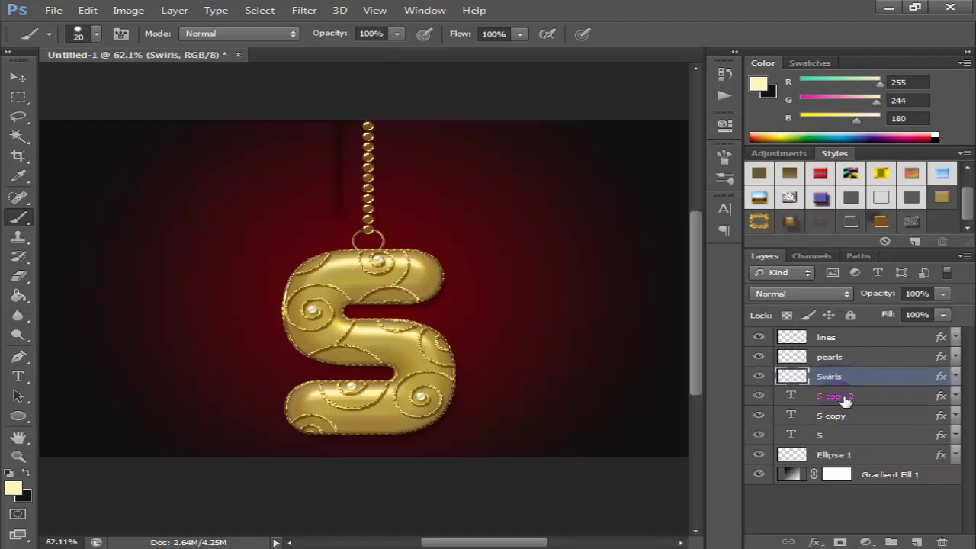
Step: Merge S copy 2, S copy and S into a single S copy 2 layer
left_click(845, 400)
left_click(841, 435, "shift")
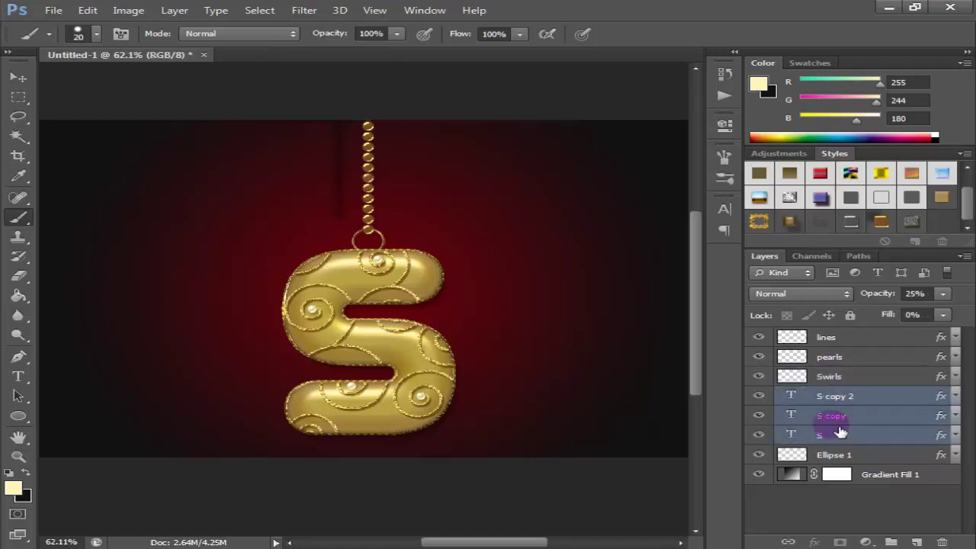
left_click(177, 10)
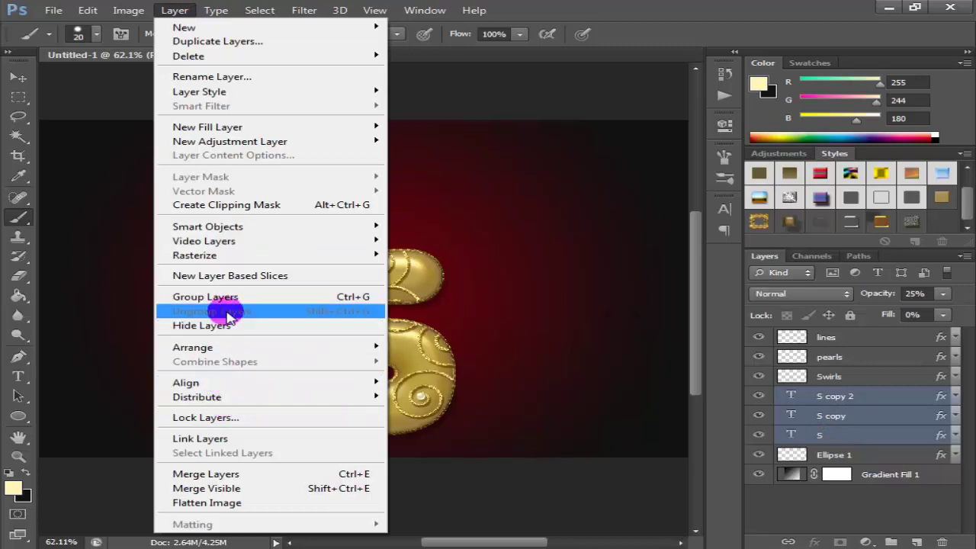
left_click(238, 473)
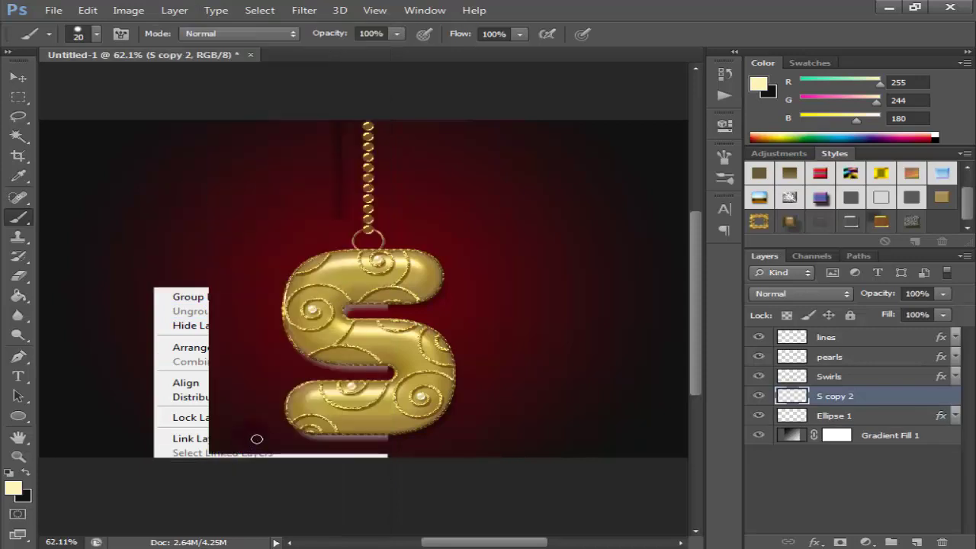
Step: Zoom the canvas to Actual Pixels around the merged S
left_click(19, 456)
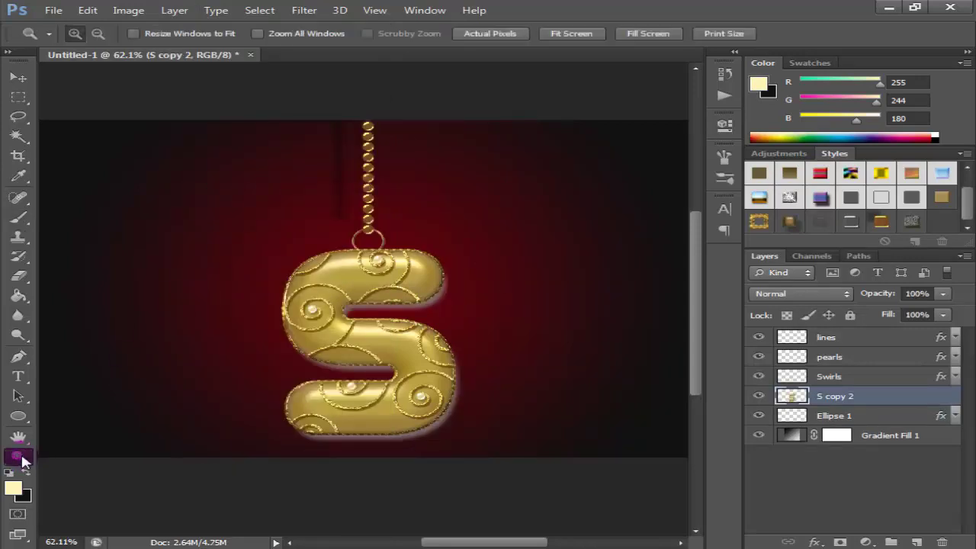
left_click(491, 35)
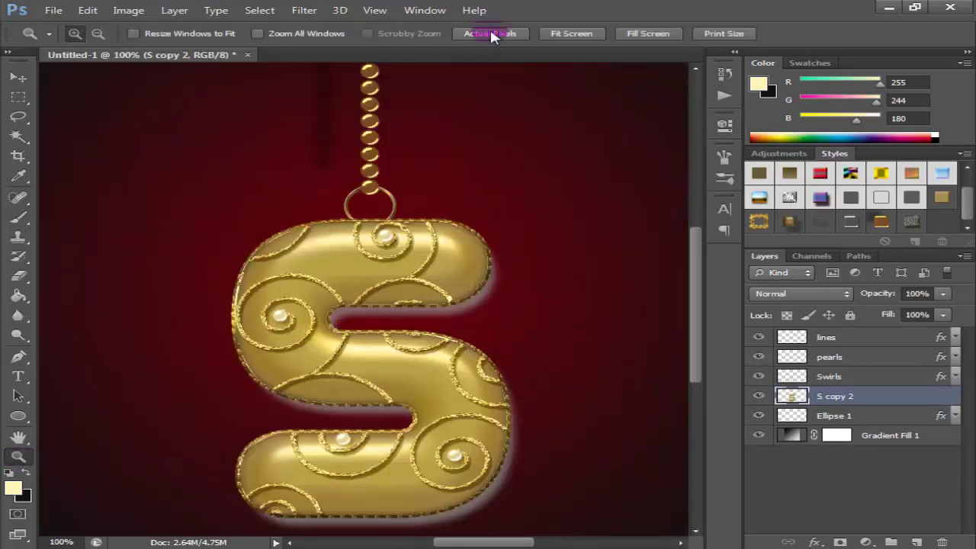
scroll(536, 107, "down", 1)
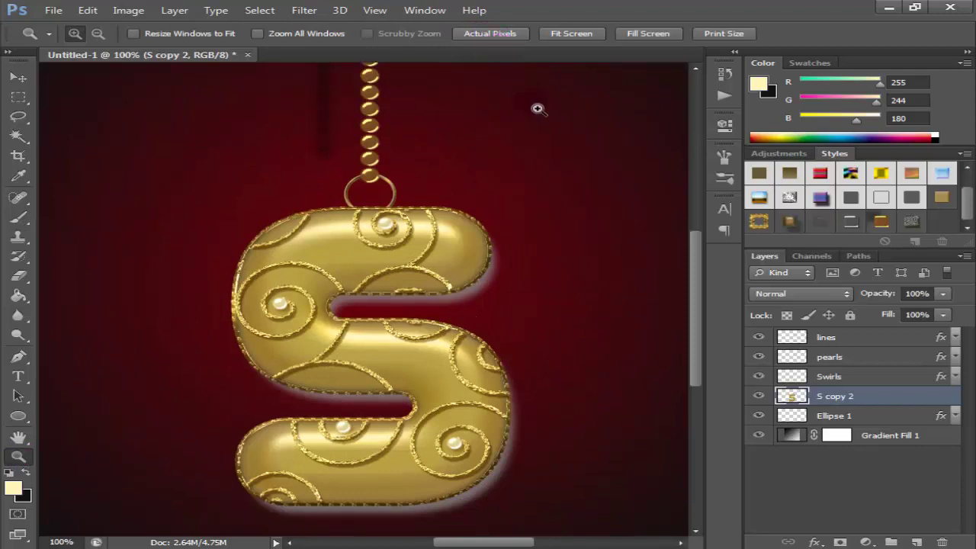
scroll(538, 110, "down", 1)
scroll(538, 111, "down", 1)
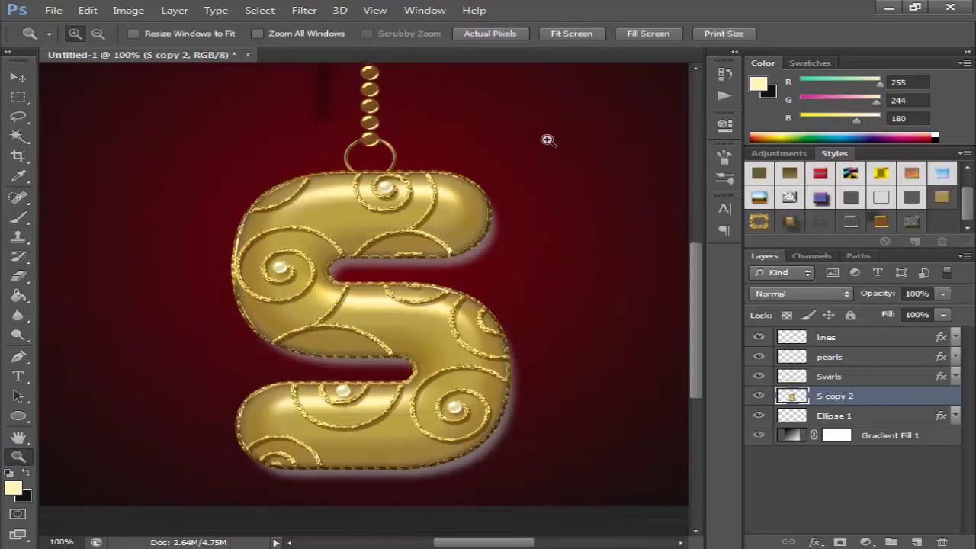
scroll(549, 140, "down", 1)
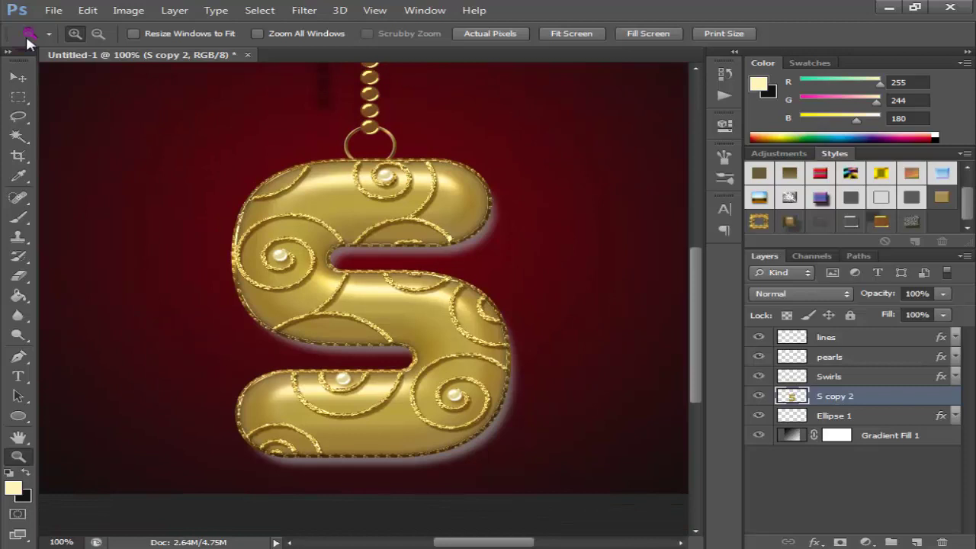
Step: Magic Wand-select the dark shadow band along the S's edges, bottom and right side
left_click(17, 135)
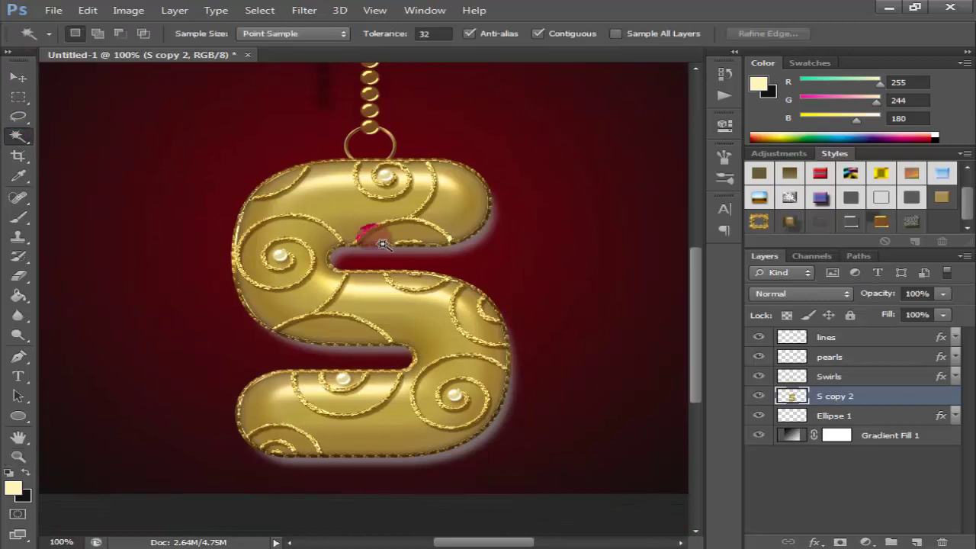
left_click(424, 259)
left_click(382, 352, "shift")
left_click(403, 462)
left_click(496, 385)
left_click(469, 294)
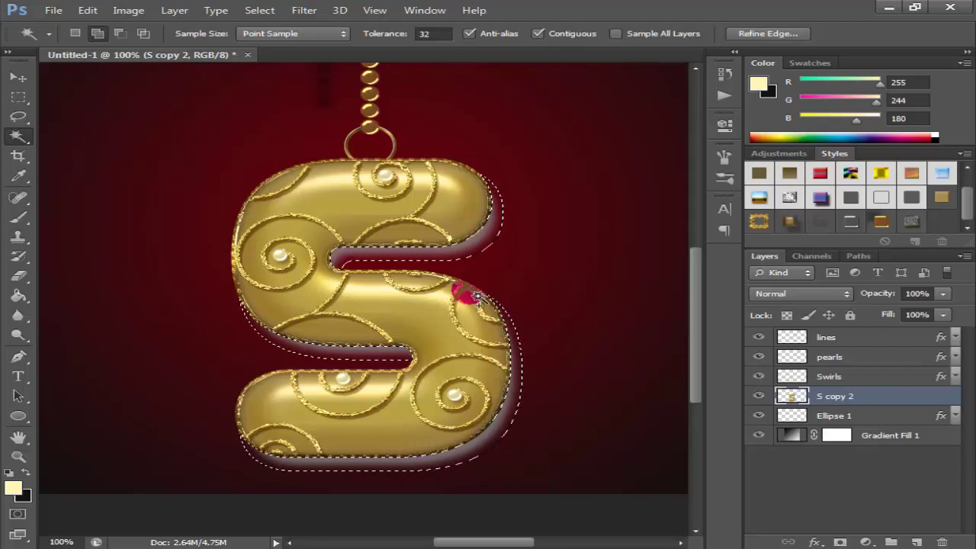
left_click(343, 271)
left_click(356, 349)
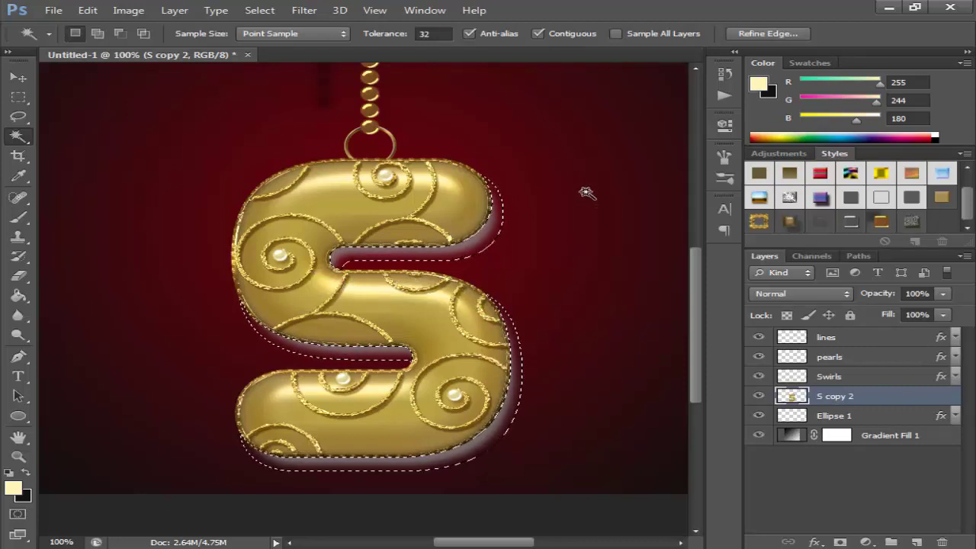
Step: Clear the shadow band selection and open Blending Options for the S copy 2 layer
left_click(19, 96)
key("ctrl+d")
left_click(894, 396)
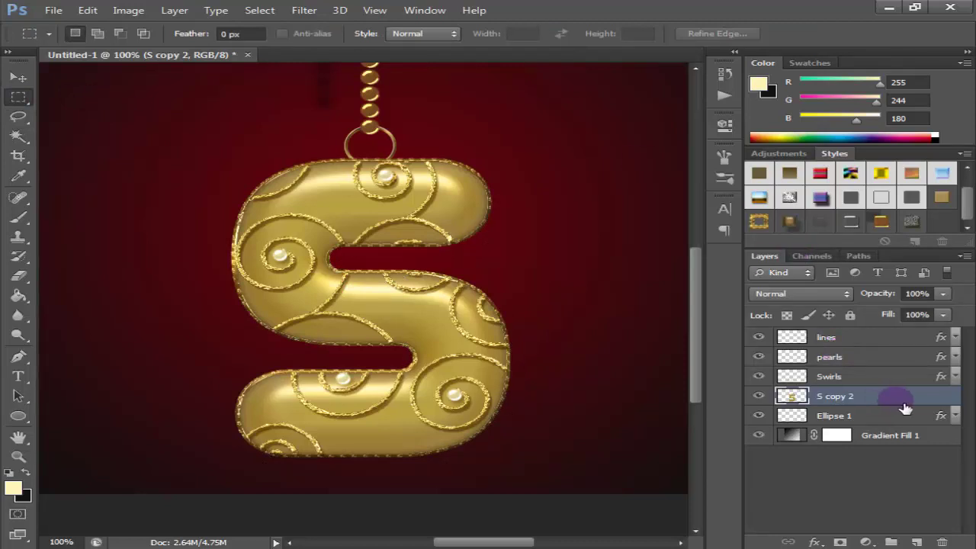
right_click(905, 402)
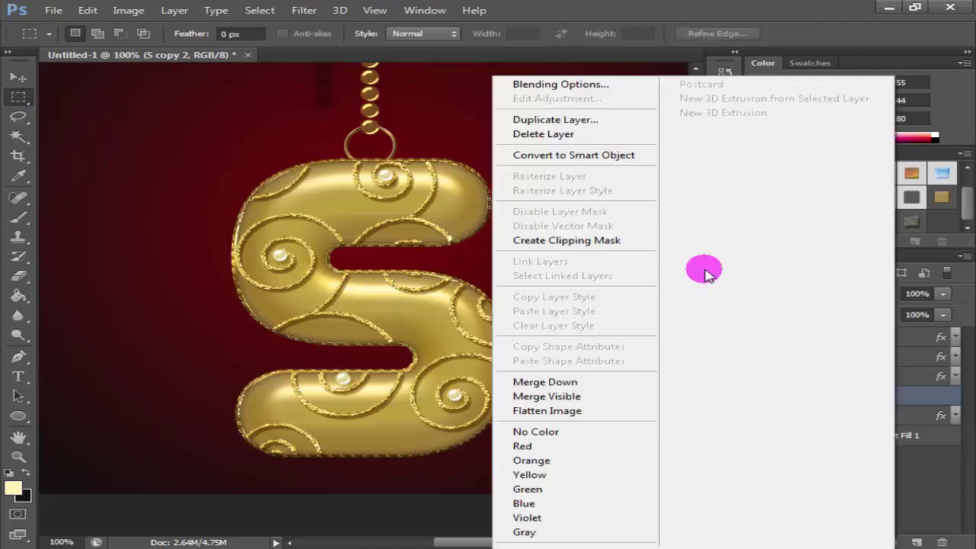
left_click(560, 85)
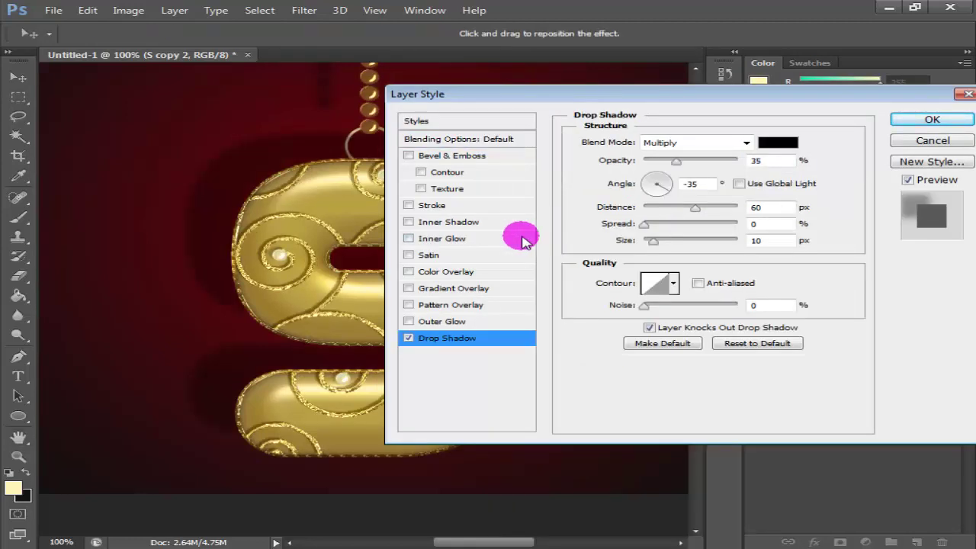
Step: Add a black Multiply drop shadow: 35% opacity, -35° angle, 60 px distance, 10 px size
left_click(693, 184)
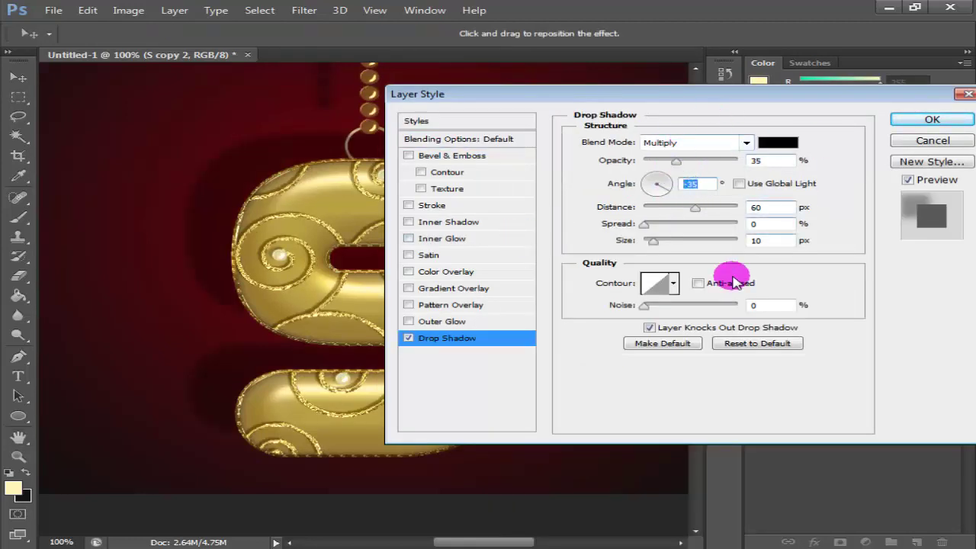
left_click(770, 160)
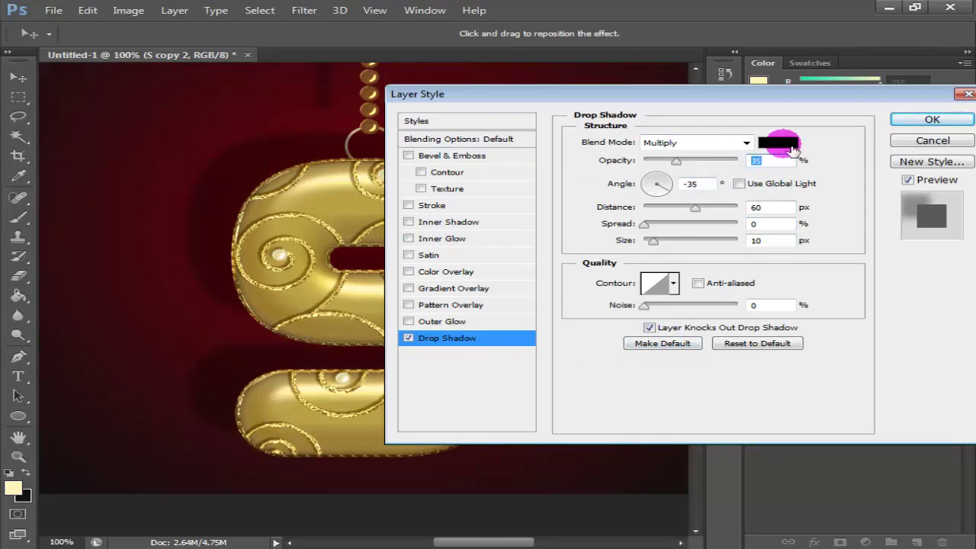
left_click(778, 142)
left_click(688, 98)
left_click(770, 208)
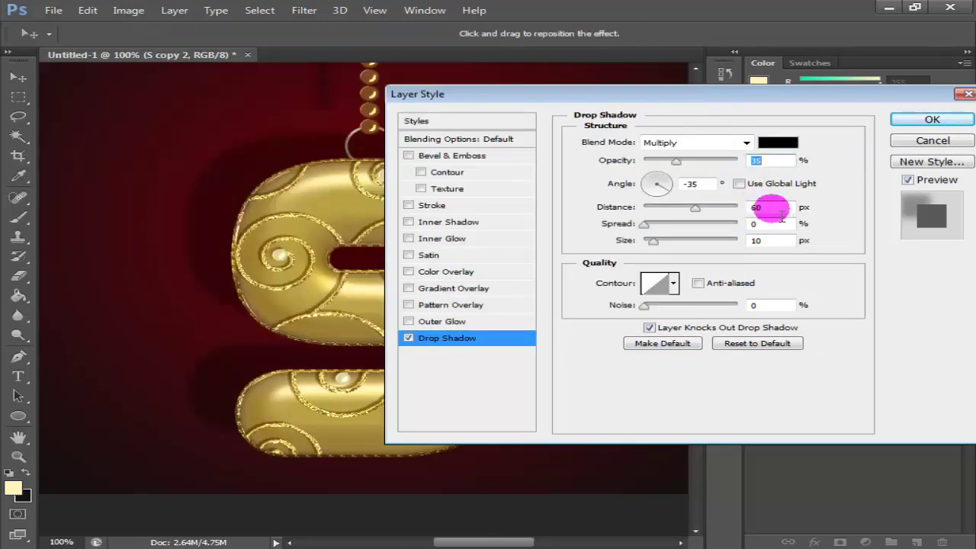
left_click(758, 240)
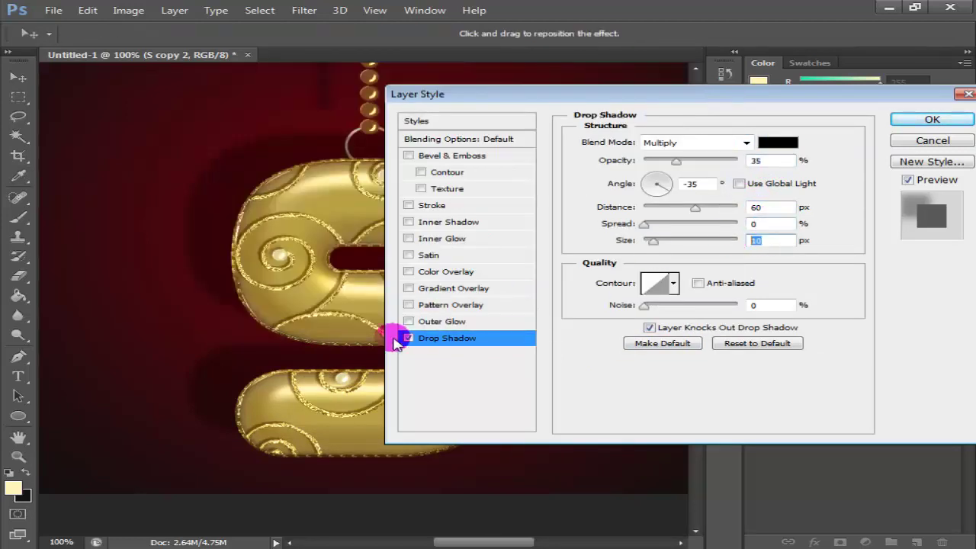
left_click(932, 120)
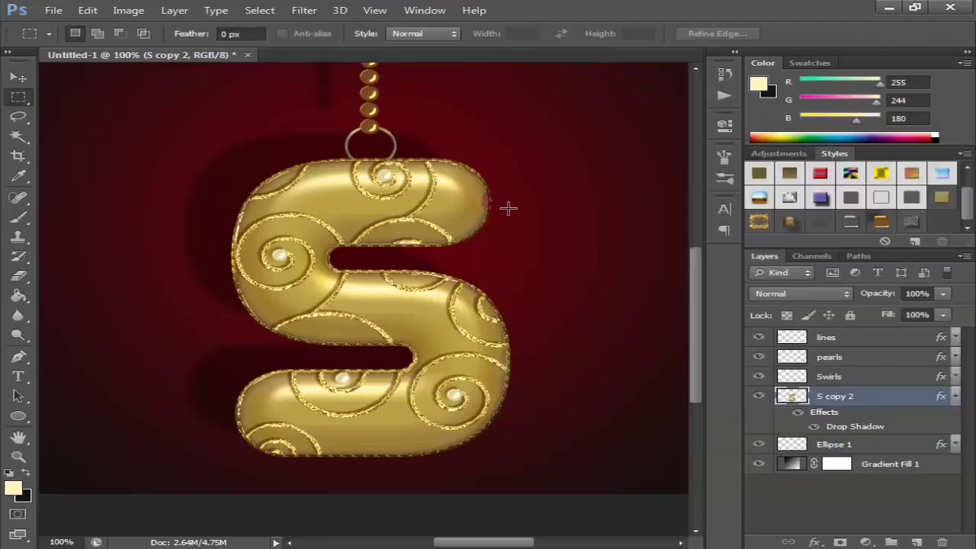
Step: Fit the whole ornament on screen, collapse the S copy 2 effects and select Gradient Fill 1
left_click(26, 454)
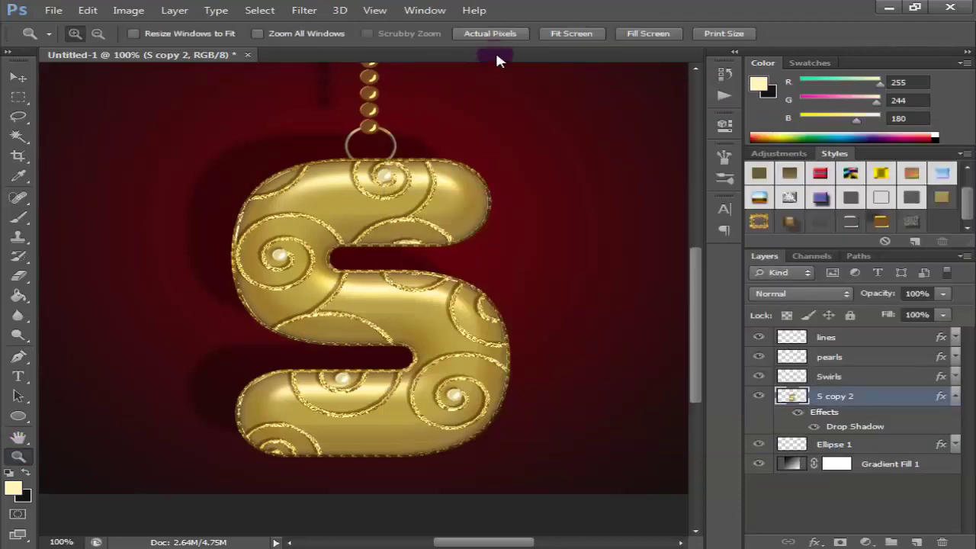
left_click(541, 33)
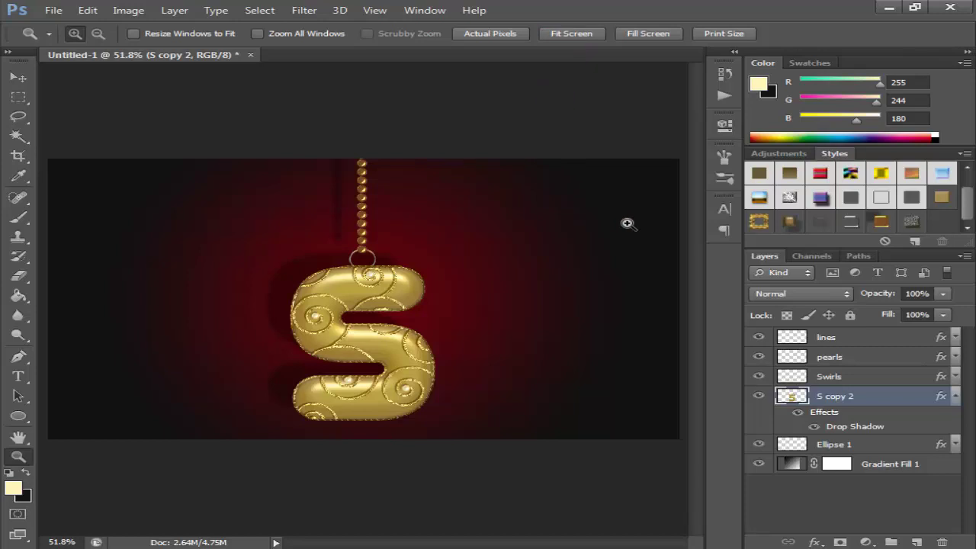
left_click(956, 396)
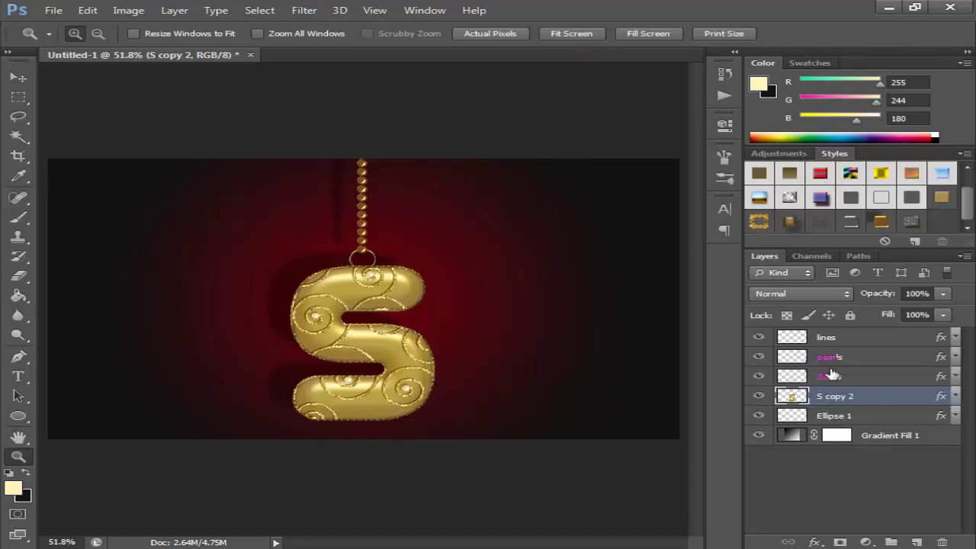
left_click(897, 440)
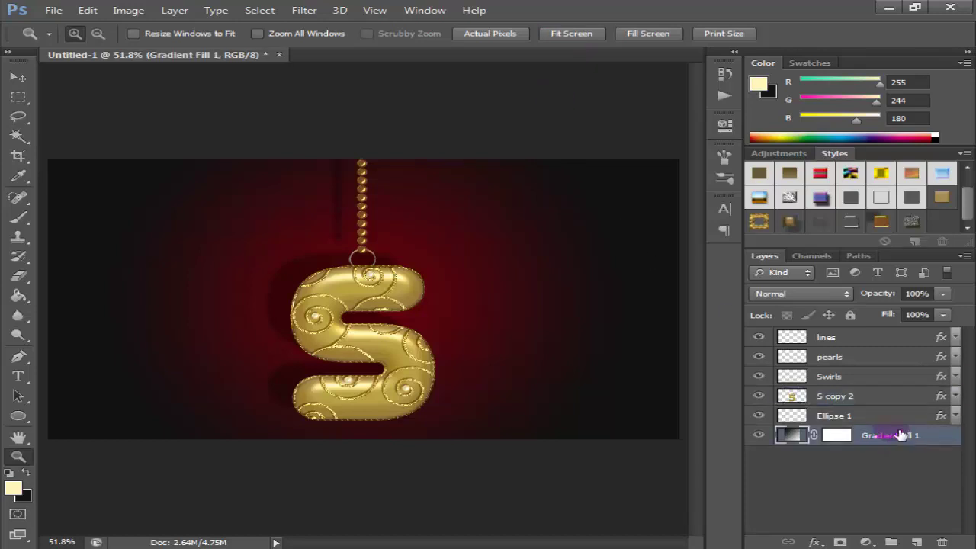
left_click(55, 9)
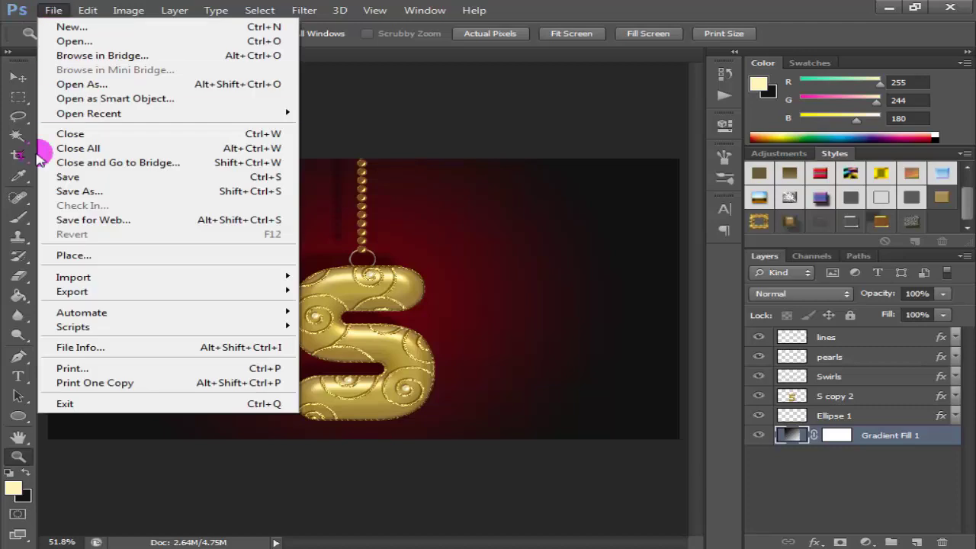
Step: Place the xmasstree_4_by_theonlyone76 bokeh photo and scale it to about 179% to cover the canvas
left_click(82, 255)
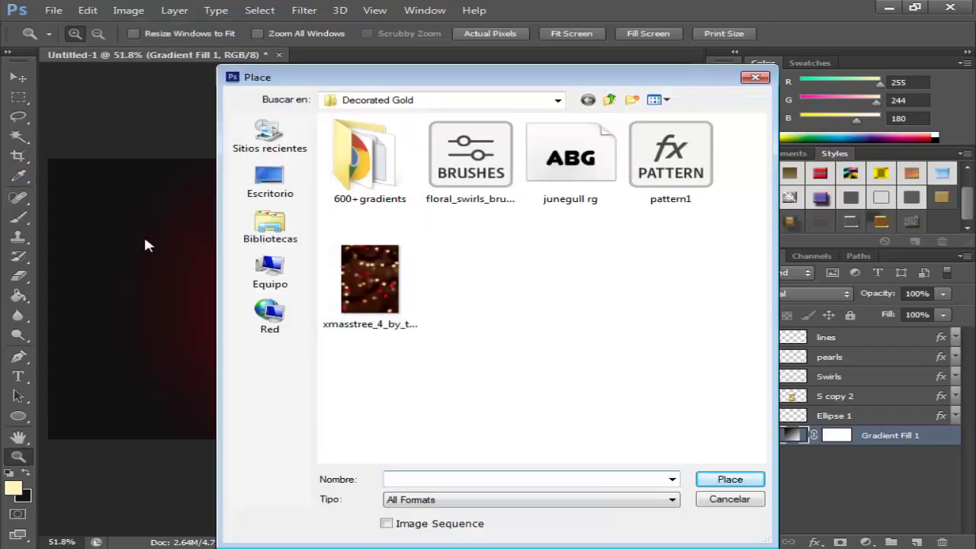
double_click(395, 293)
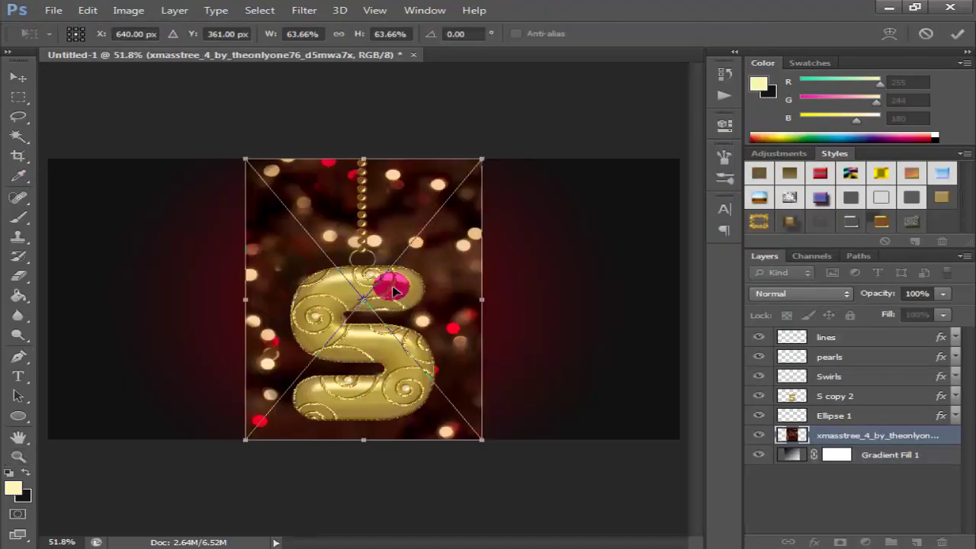
scroll(395, 294, "down", 1)
scroll(411, 267, "down", 1)
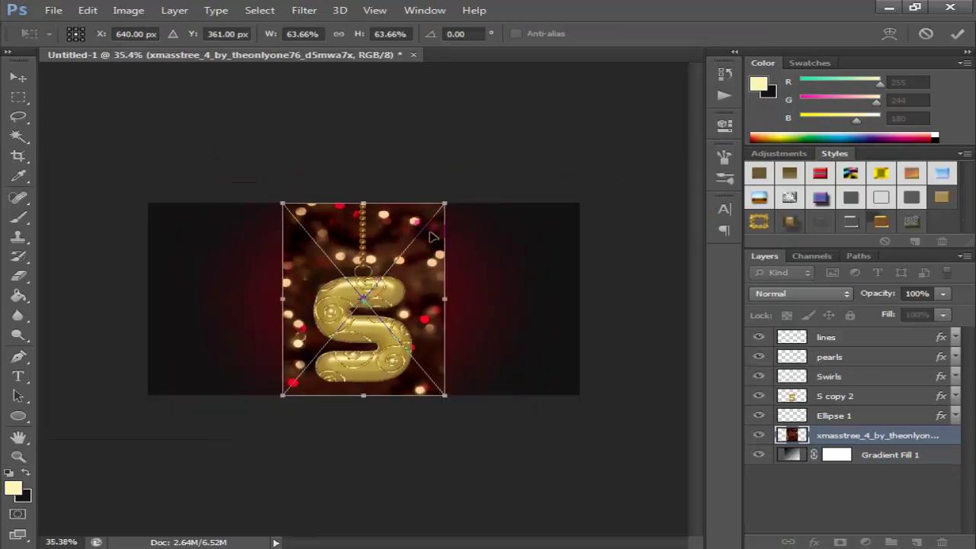
left_click_drag(443, 203, 607, 92)
mouse_move(283, 395)
left_mouse_down()
mouse_move(151, 514)
mouse_move(139, 545)
left_mouse_up()
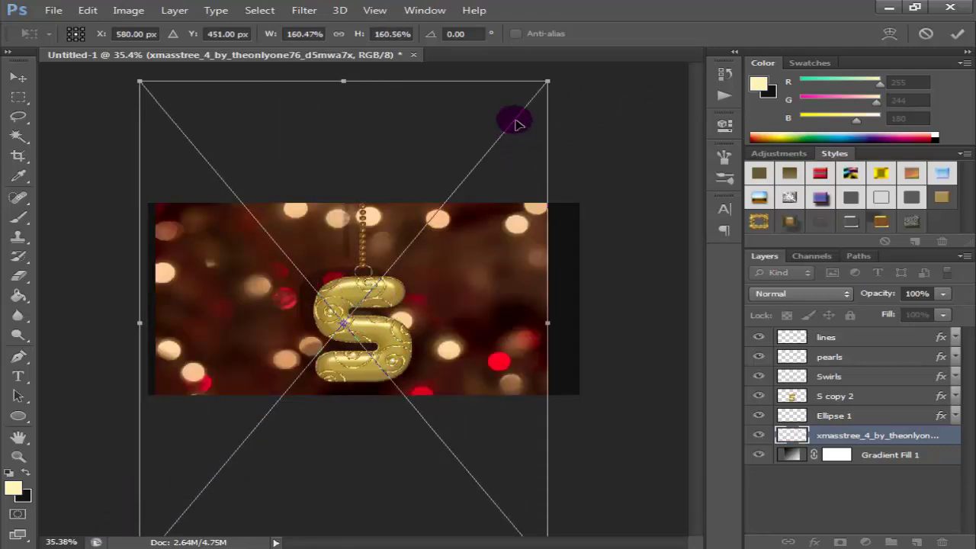
left_click_drag(548, 81, 599, 53)
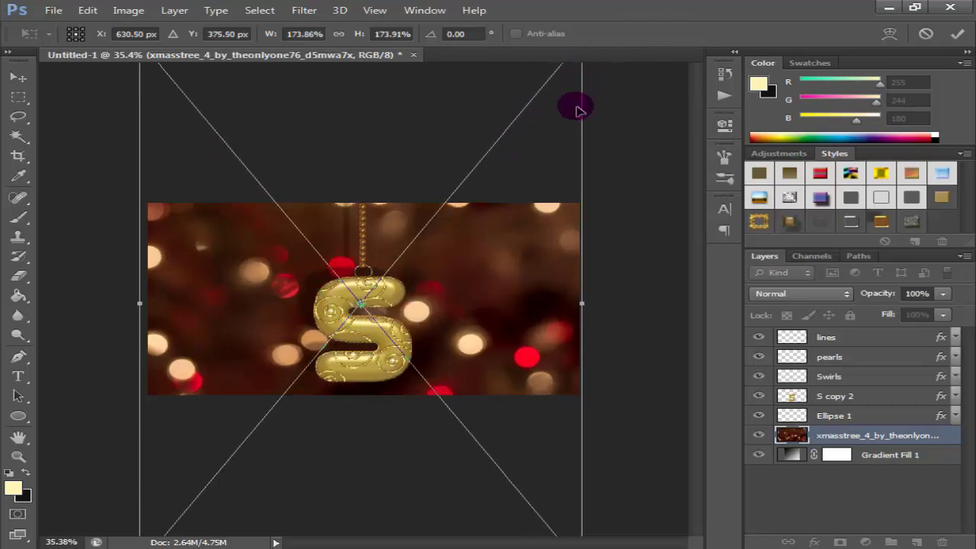
key("ctrl+0")
left_click_drag(556, 85, 556, 74)
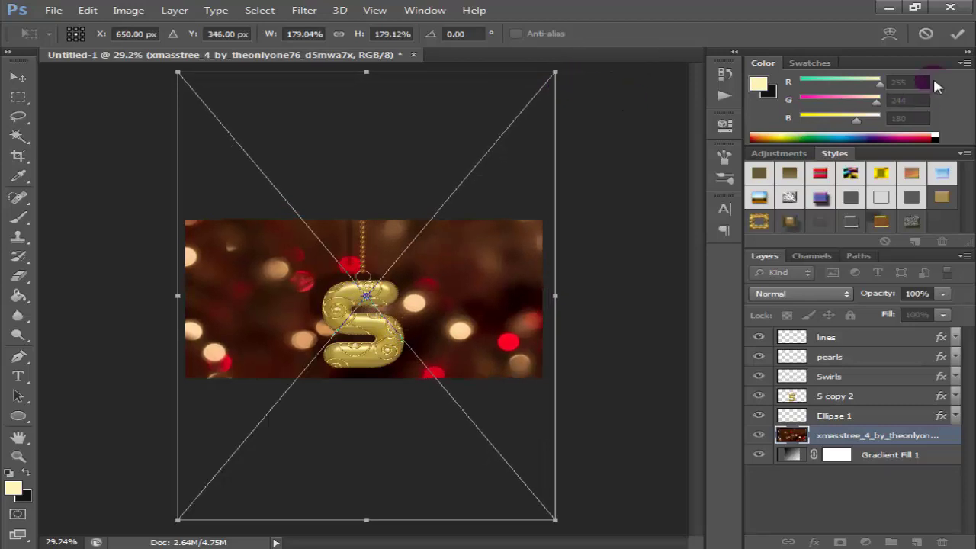
key("ctrl+space")
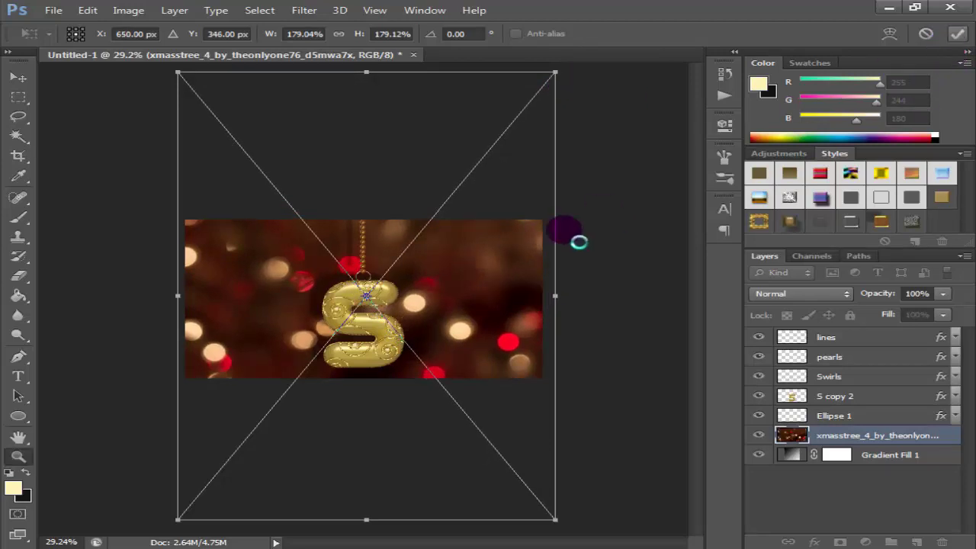
left_click(568, 232)
Step: Set the bokeh photo layer's blend mode to Soft Light
left_click(888, 440)
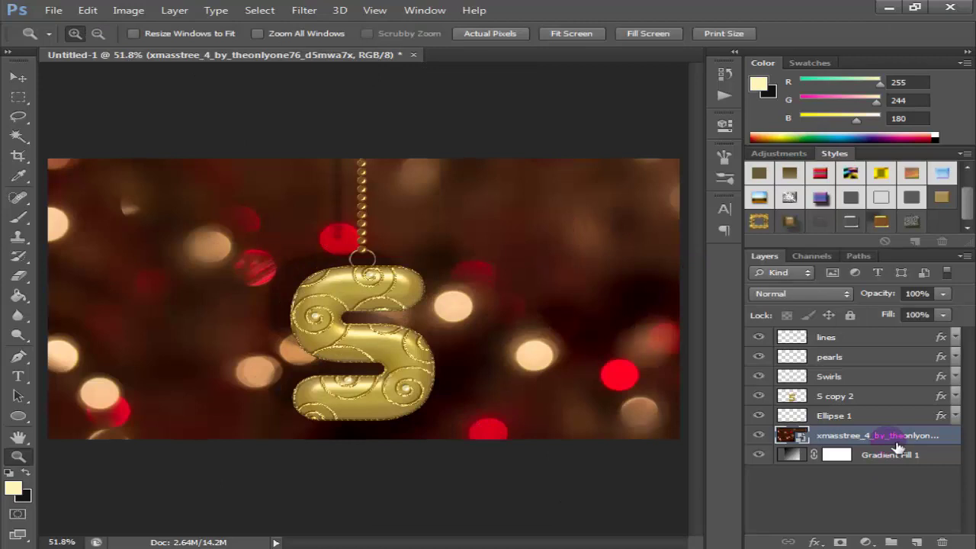
left_click(809, 292)
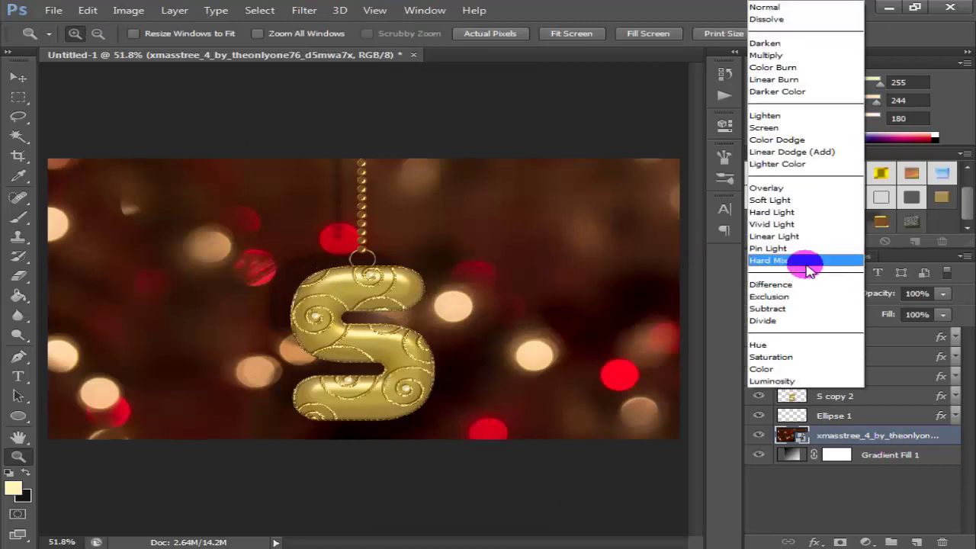
left_click(778, 204)
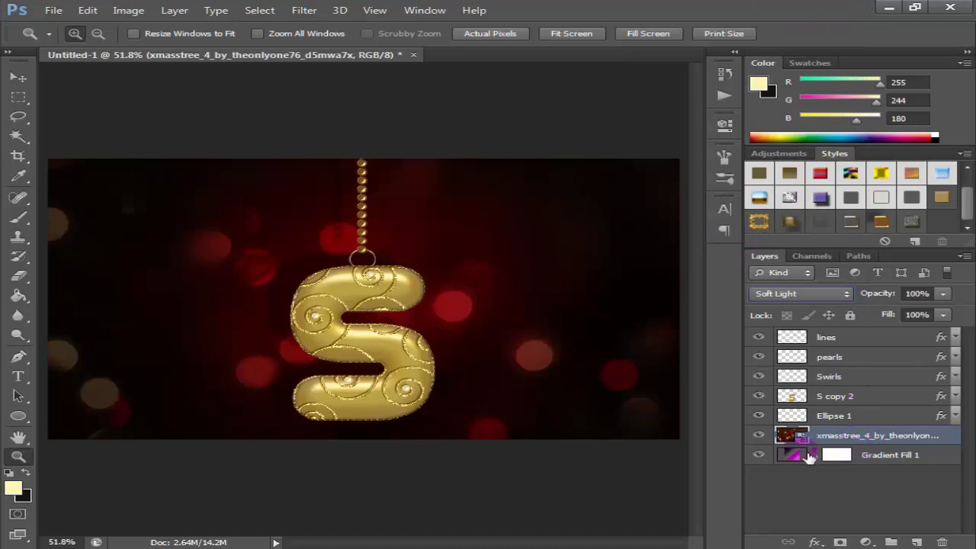
Step: Select the Gradient Fill 1 layer and bring up the Image > Adjustments list
left_click(810, 456)
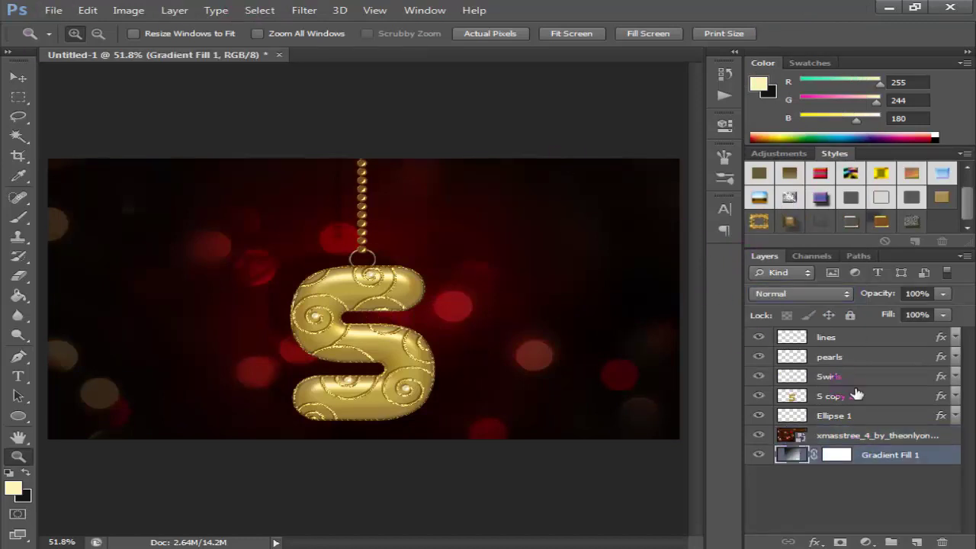
right_click(885, 456)
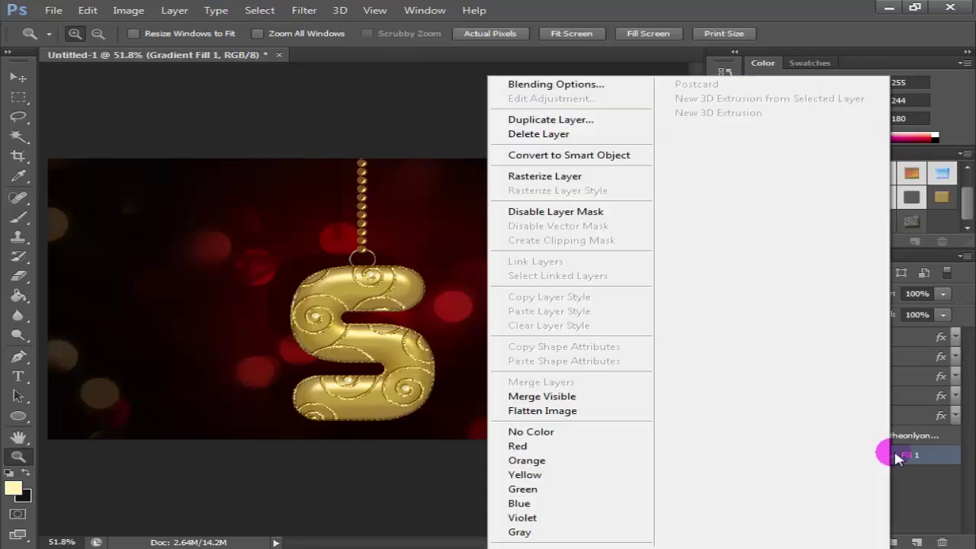
key("Escape")
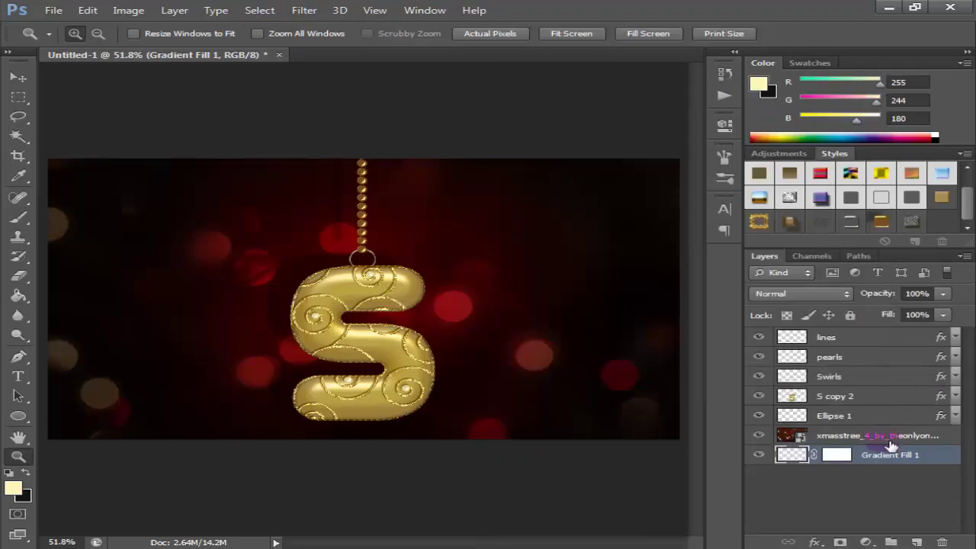
left_click(835, 460)
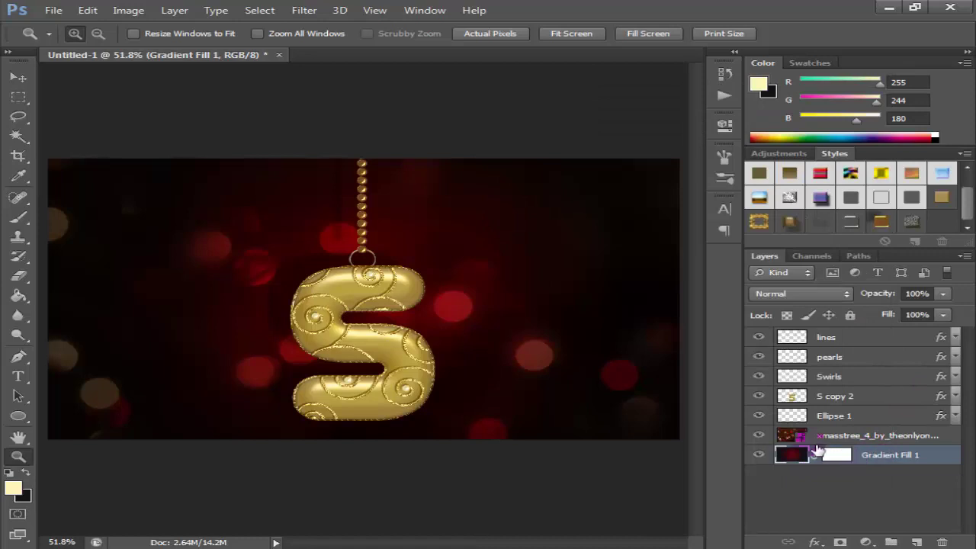
left_click(130, 13)
left_click(141, 27)
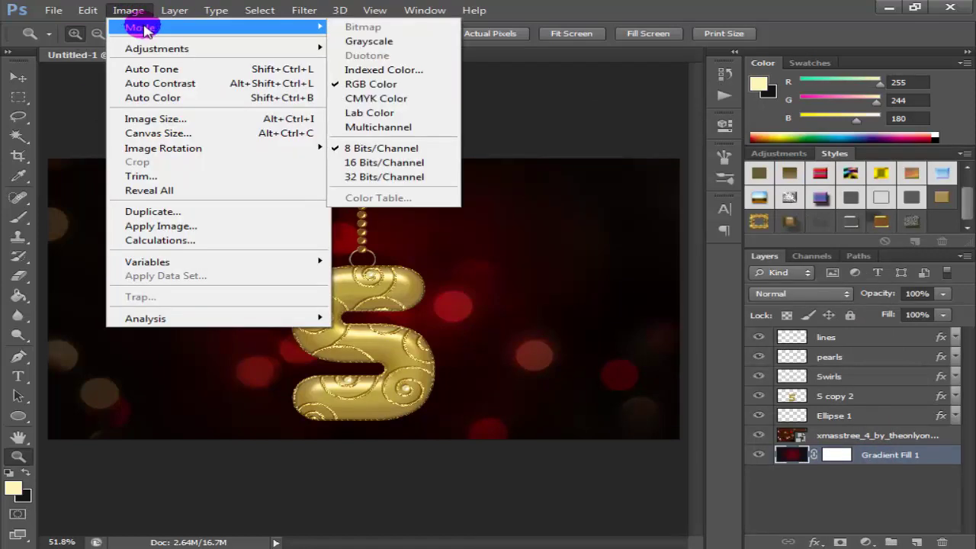
mouse_move(157, 48)
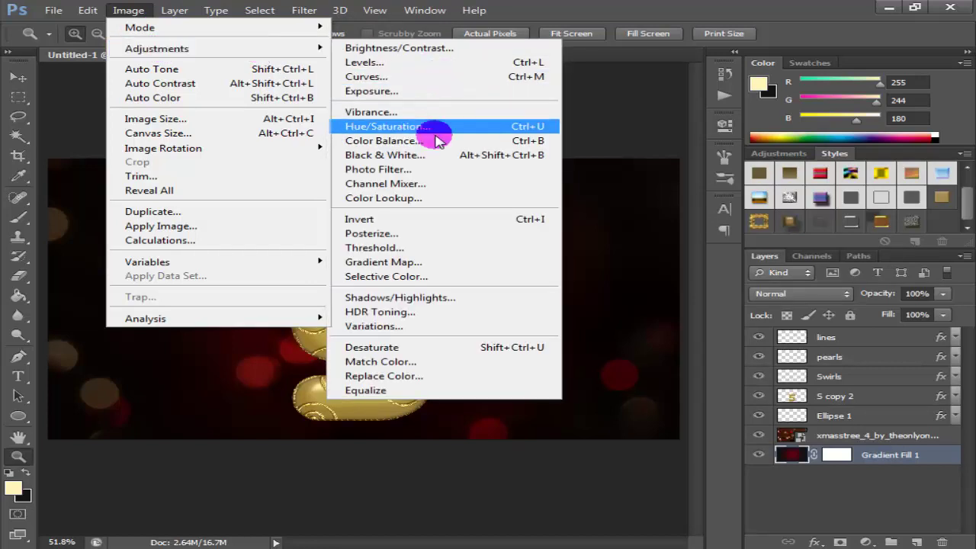
Step: Apply a Hue/Saturation hue shift of +45 to Gradient Fill 1
left_click(435, 128)
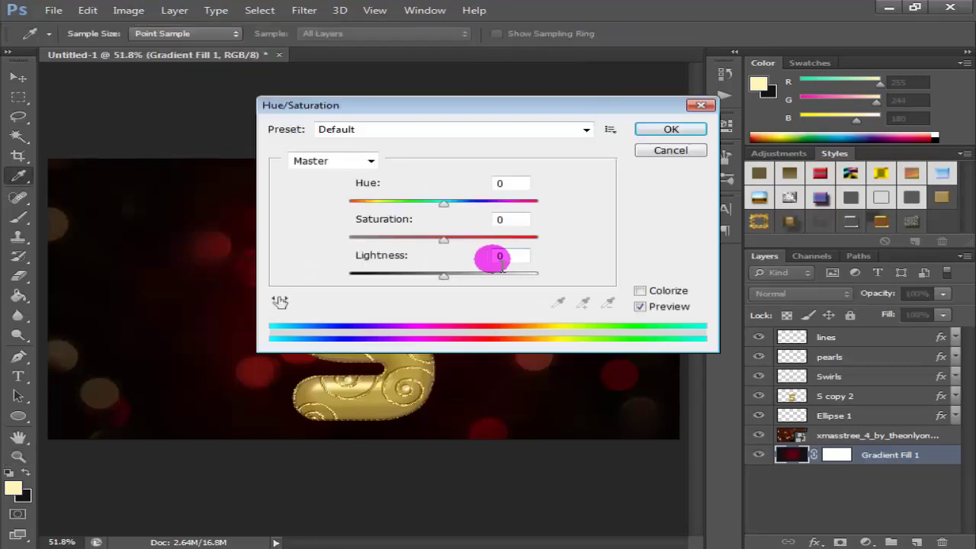
type("45")
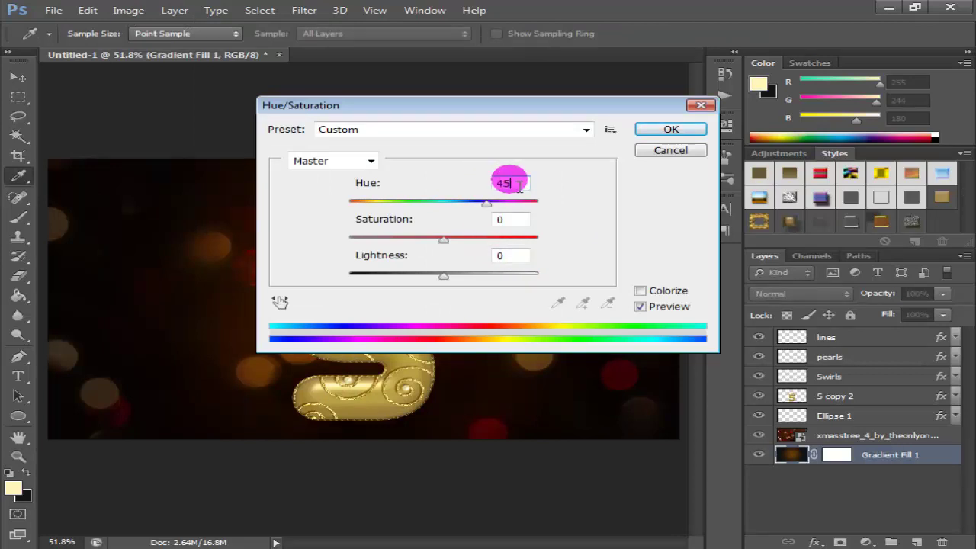
left_click(669, 129)
key("z")
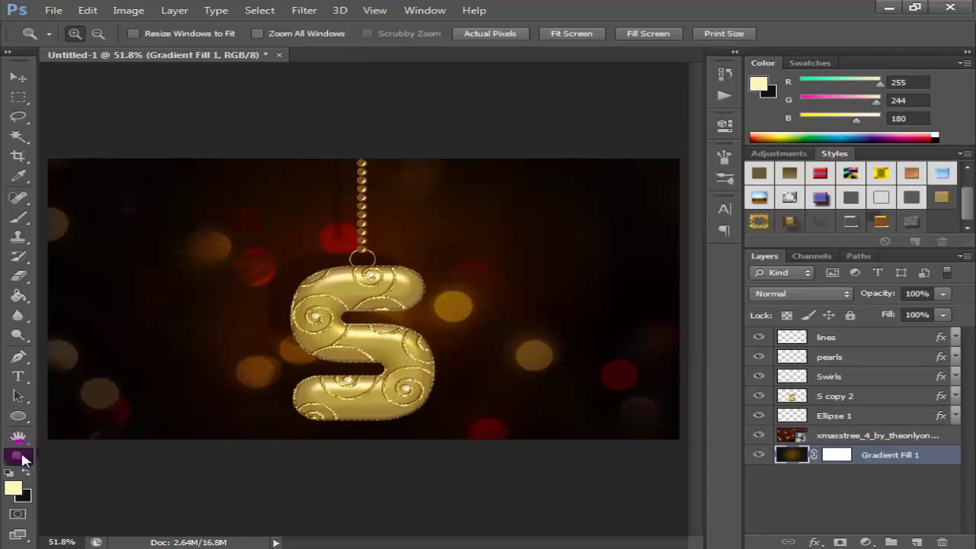
Step: View the ornament at actual pixels with panels hidden, centred using the scrollbars
left_click(494, 33)
scroll(667, 148, "down", 3)
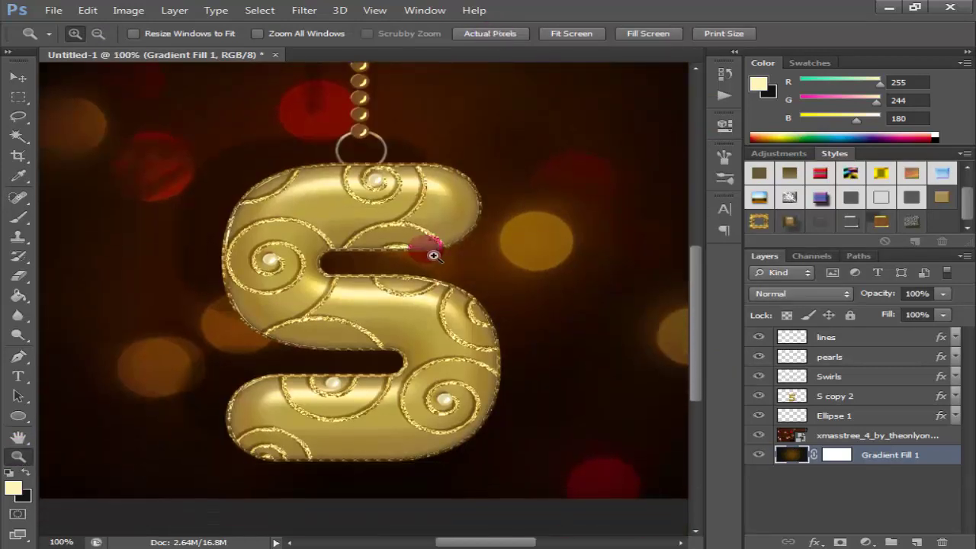
key("Tab")
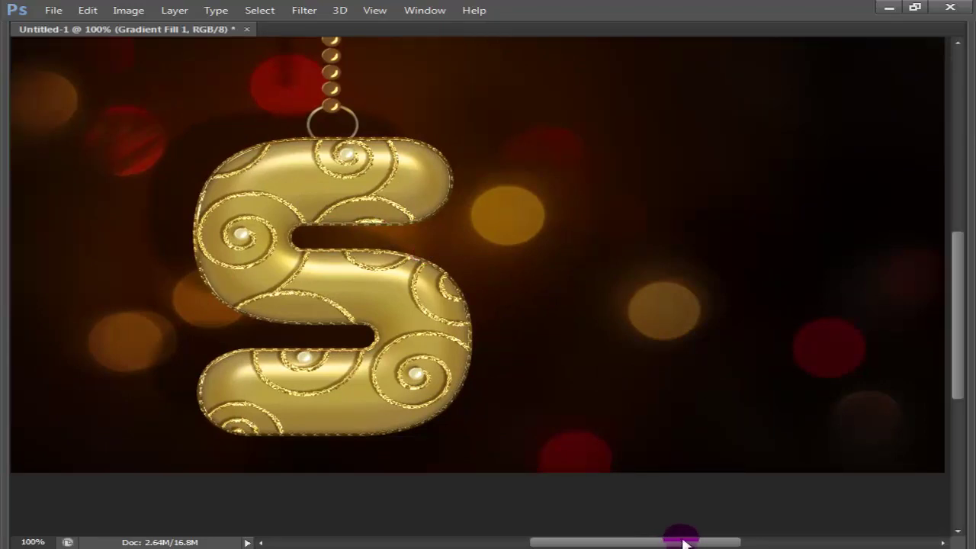
left_click_drag(684, 543, 645, 542)
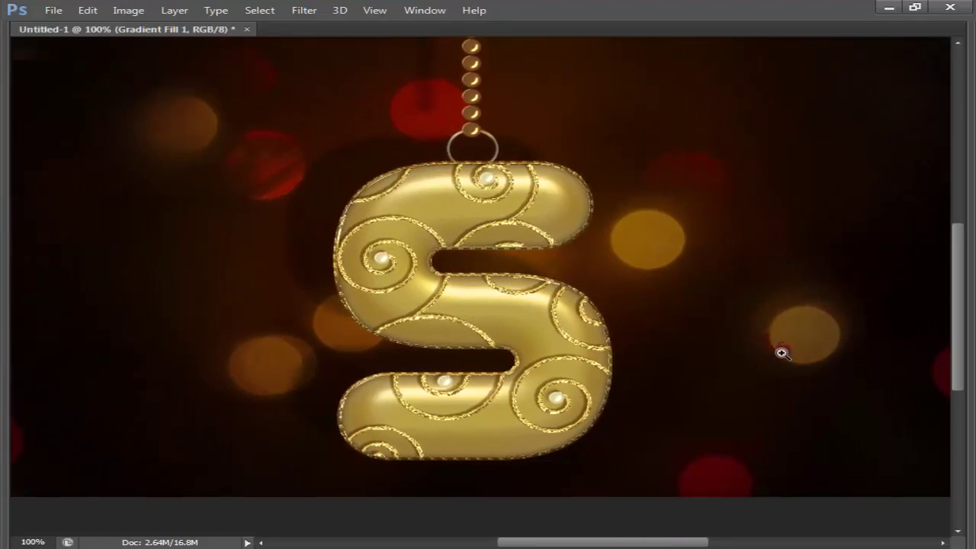
scroll(781, 352, "up", 1)
mouse_move(966, 271)
left_mouse_down()
mouse_move(958, 233)
mouse_move(959, 252)
left_mouse_up()
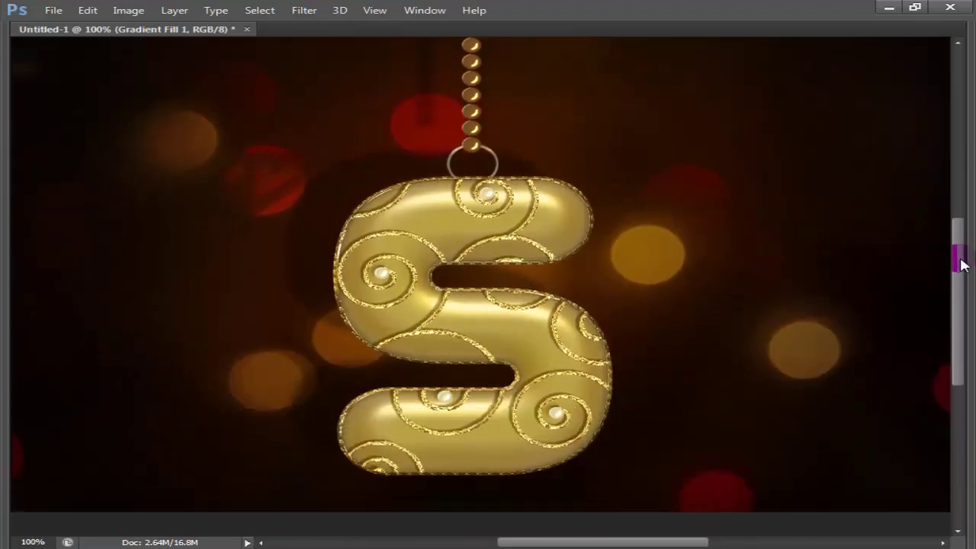